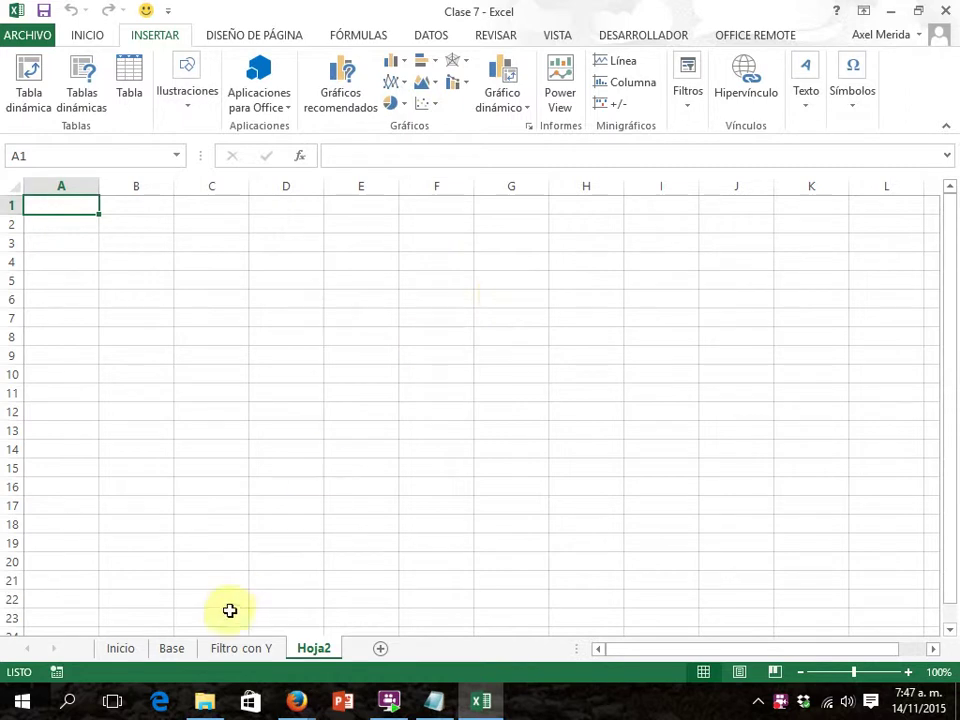
Step: Select the whole data table on the Base sheet and examine it through to its last record
click(175, 652)
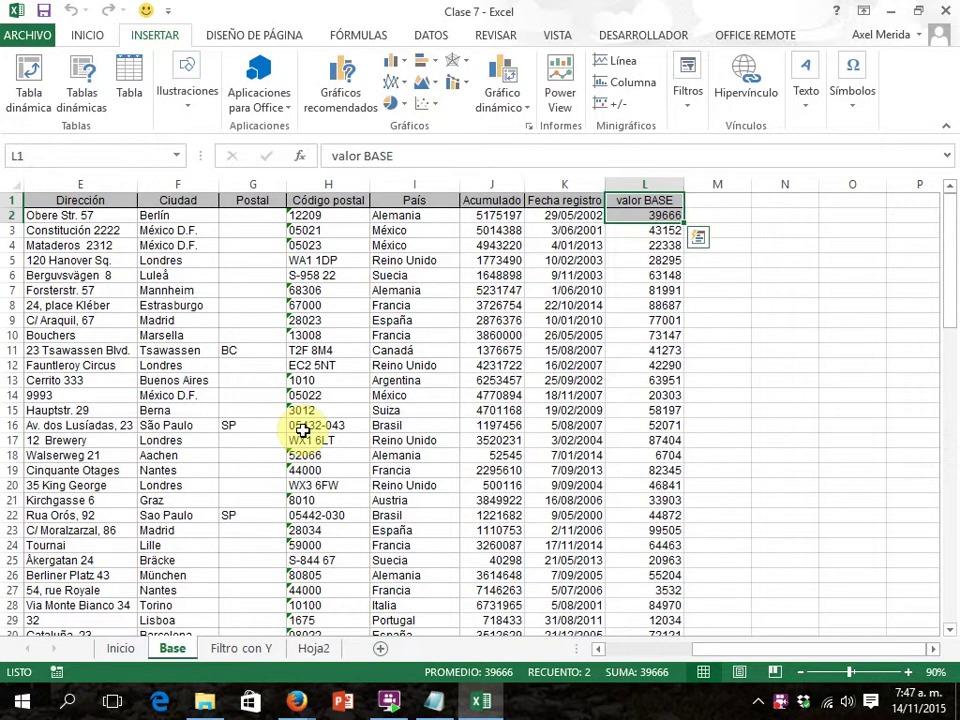
click(646, 201)
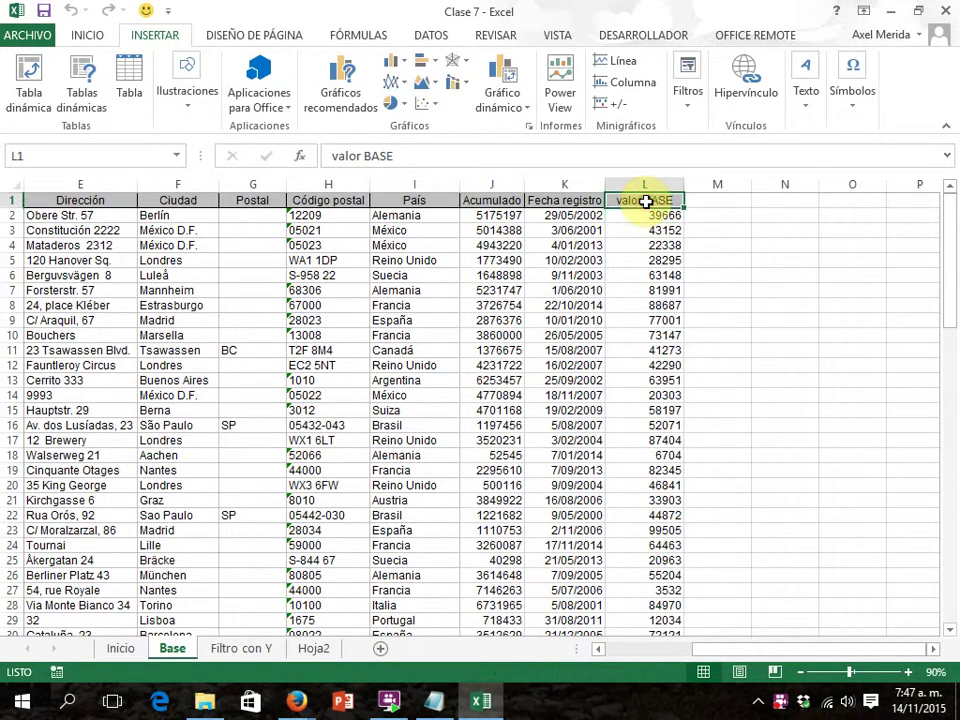
key(ctrl+a)
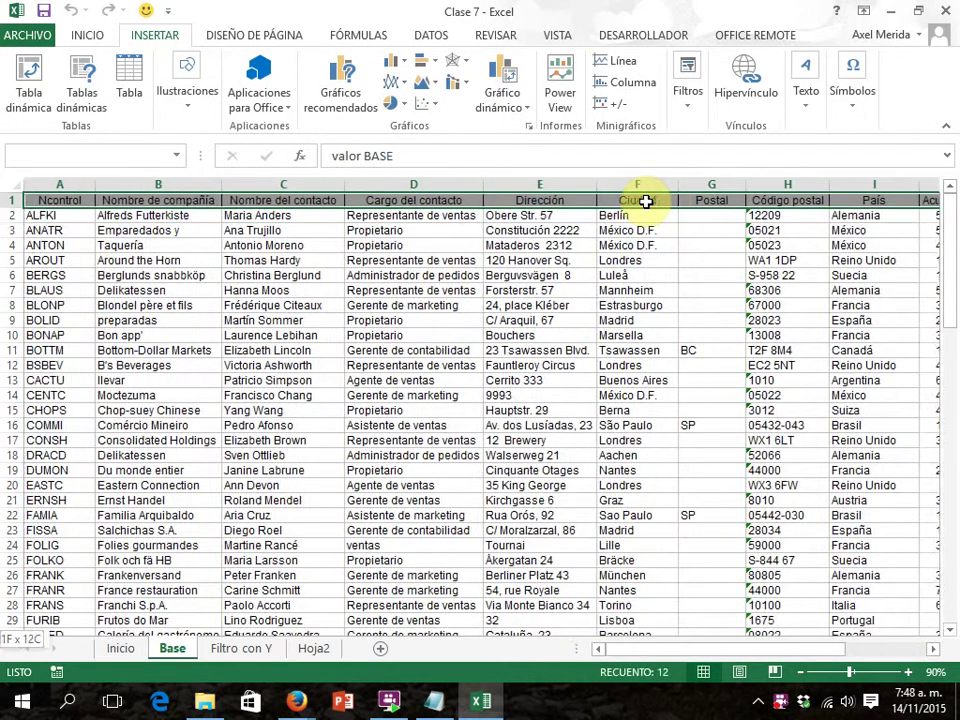
scroll(646, 201, down, 20)
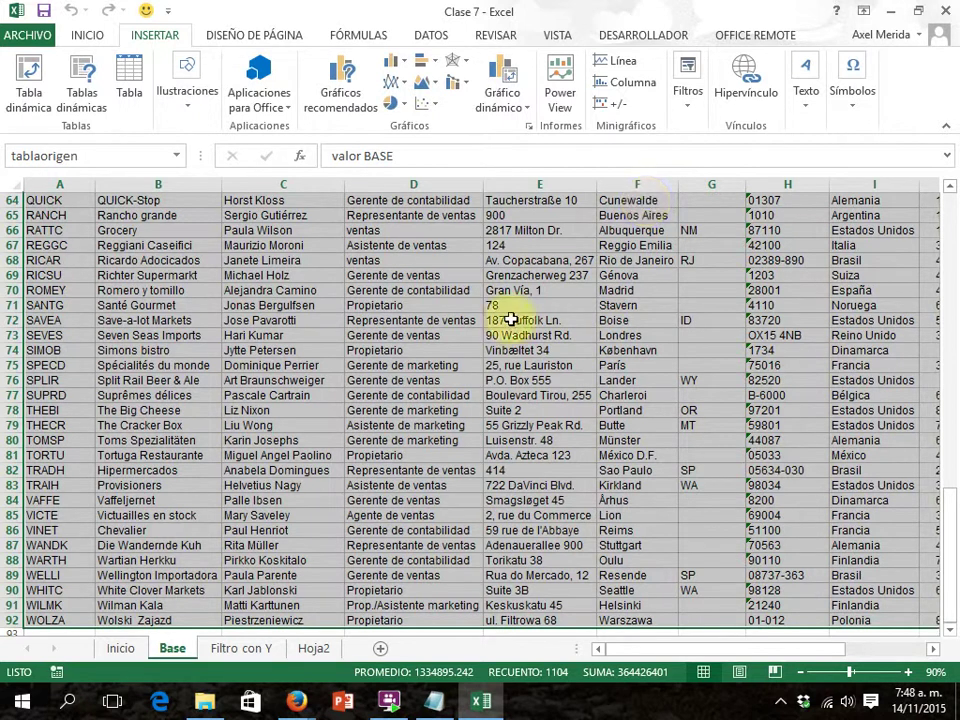
Step: Name the range A1:L100 on sheet Hoja2 as tabladestino2
click(313, 650)
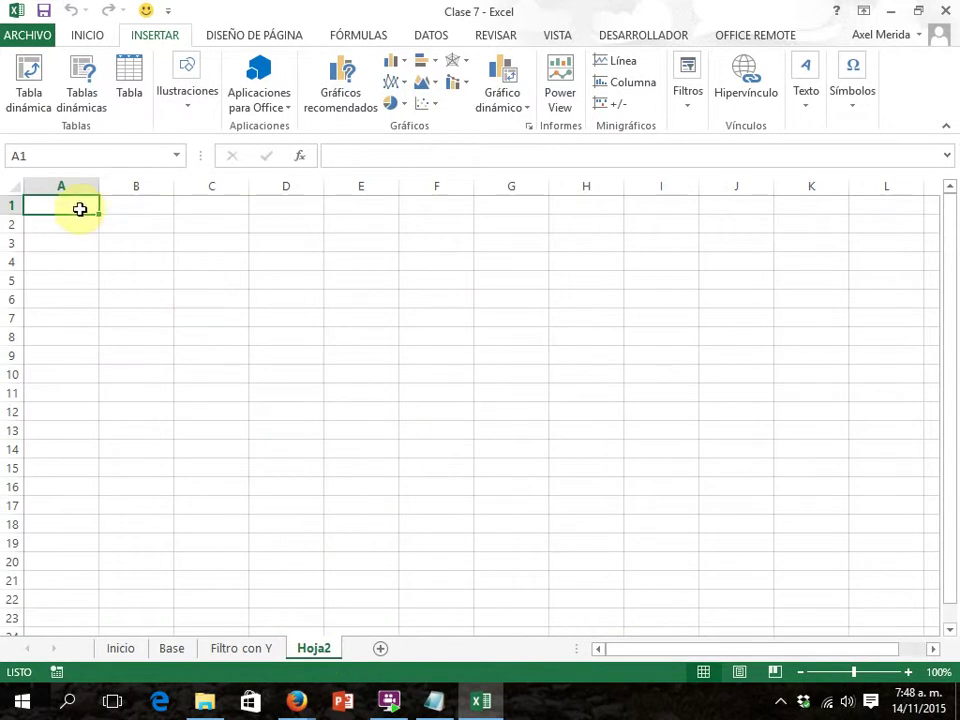
drag(86, 208, 864, 315)
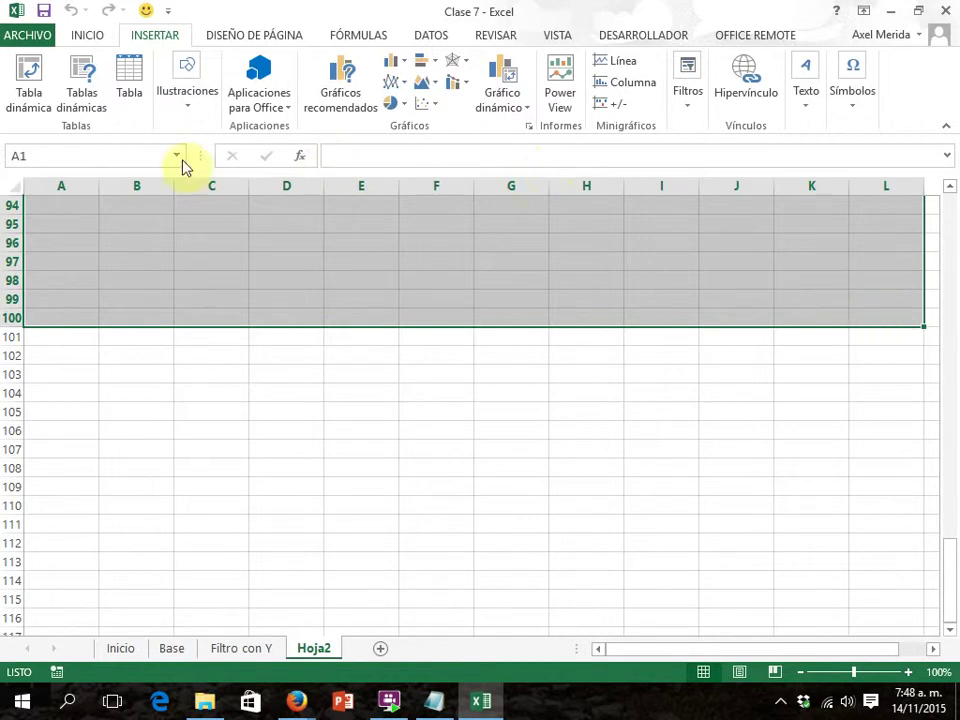
click(120, 152)
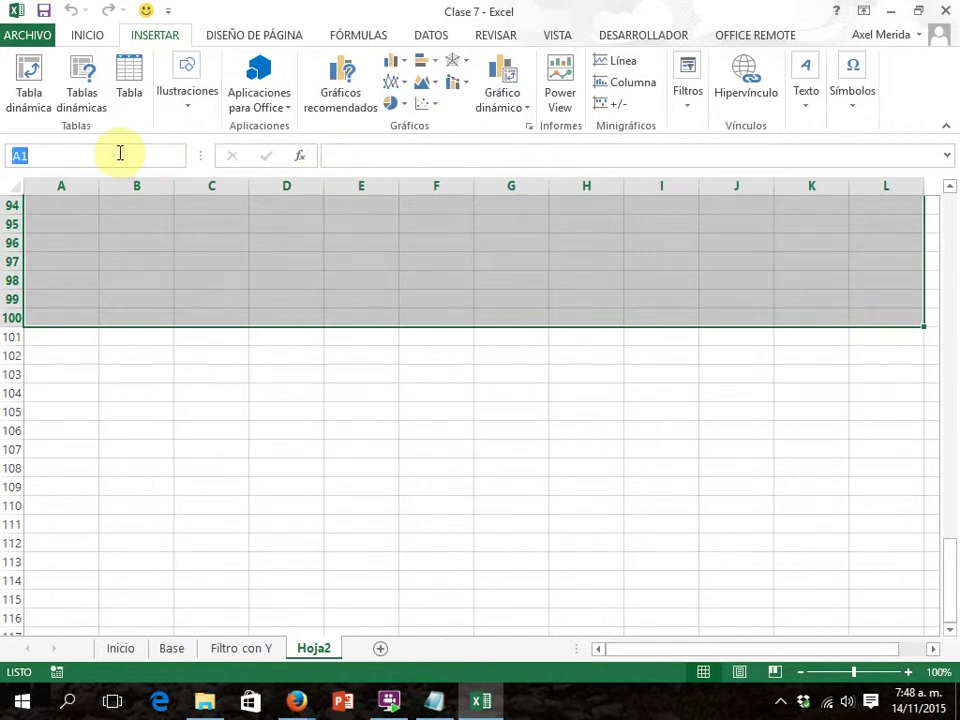
text(tabladestino2)
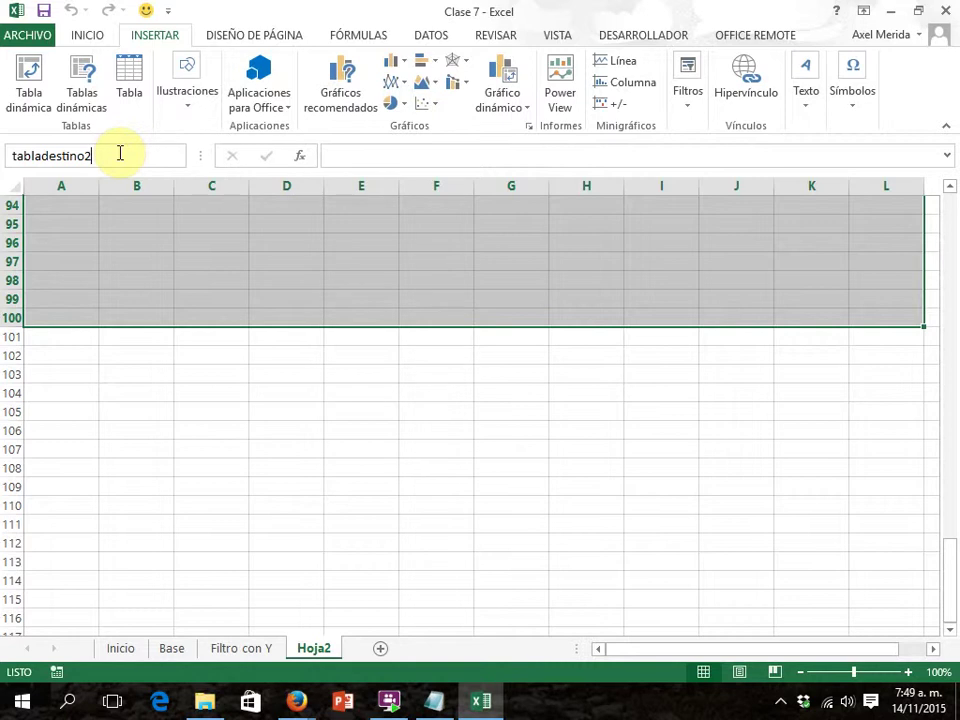
key(Return)
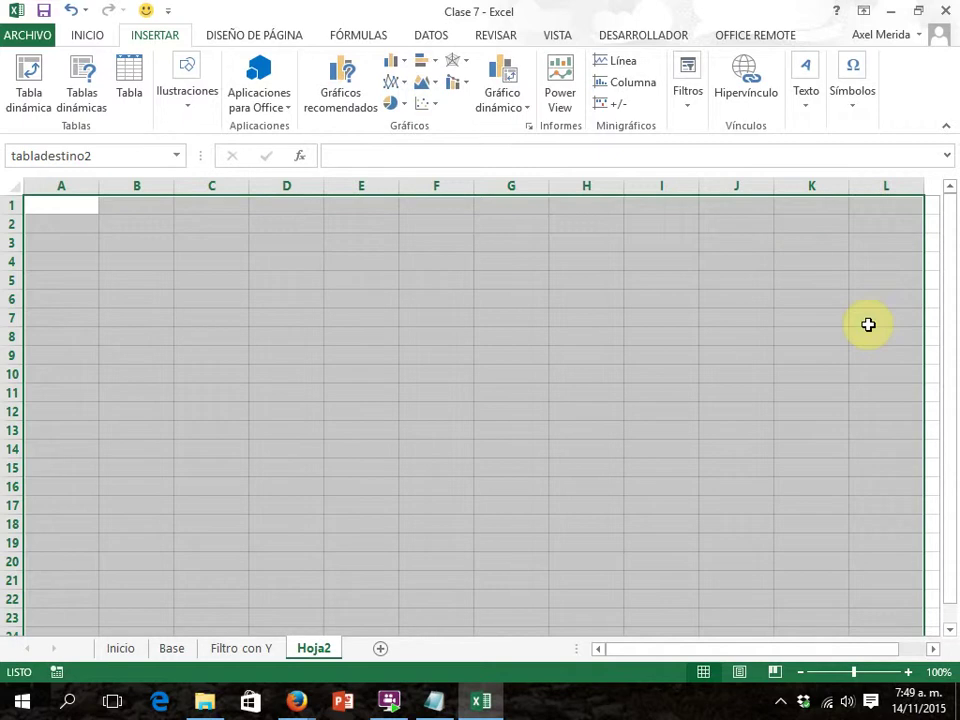
Step: Copy the País header with its first entry (I1:I2) from the Base sheet into Hoja2 starting at cell N2
click(245, 649)
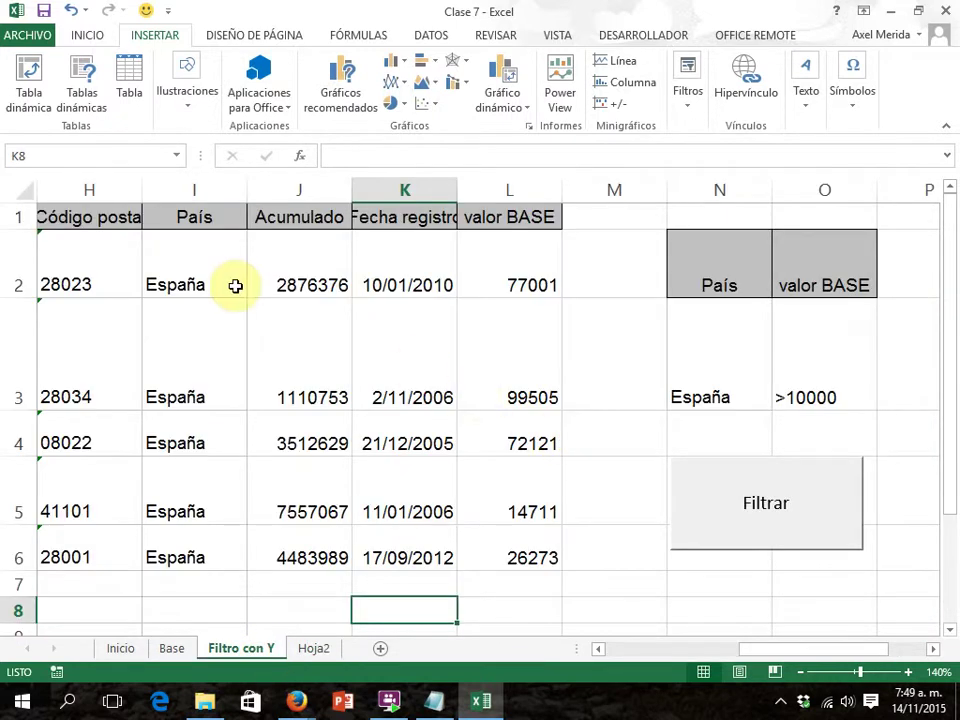
drag(215, 220, 214, 246)
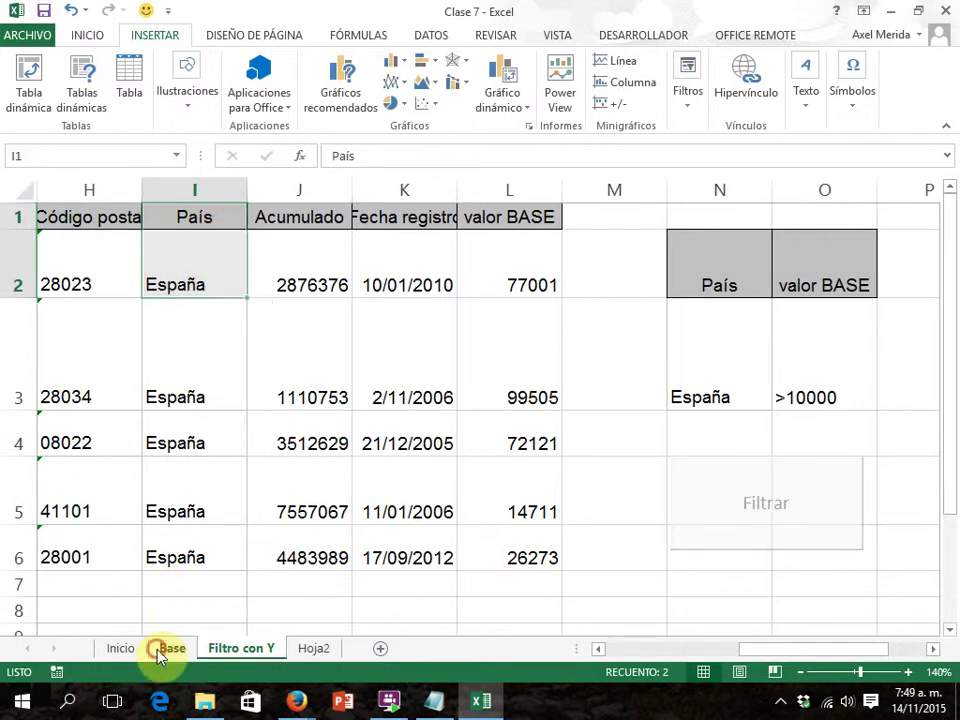
click(165, 649)
drag(955, 535, 953, 176)
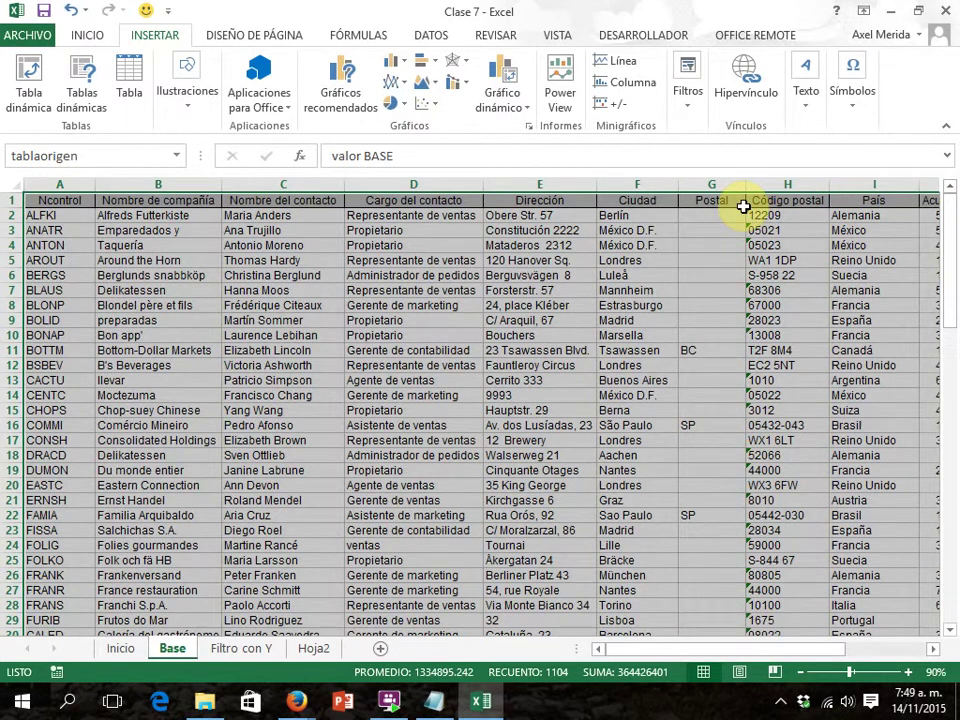
drag(864, 200, 860, 218)
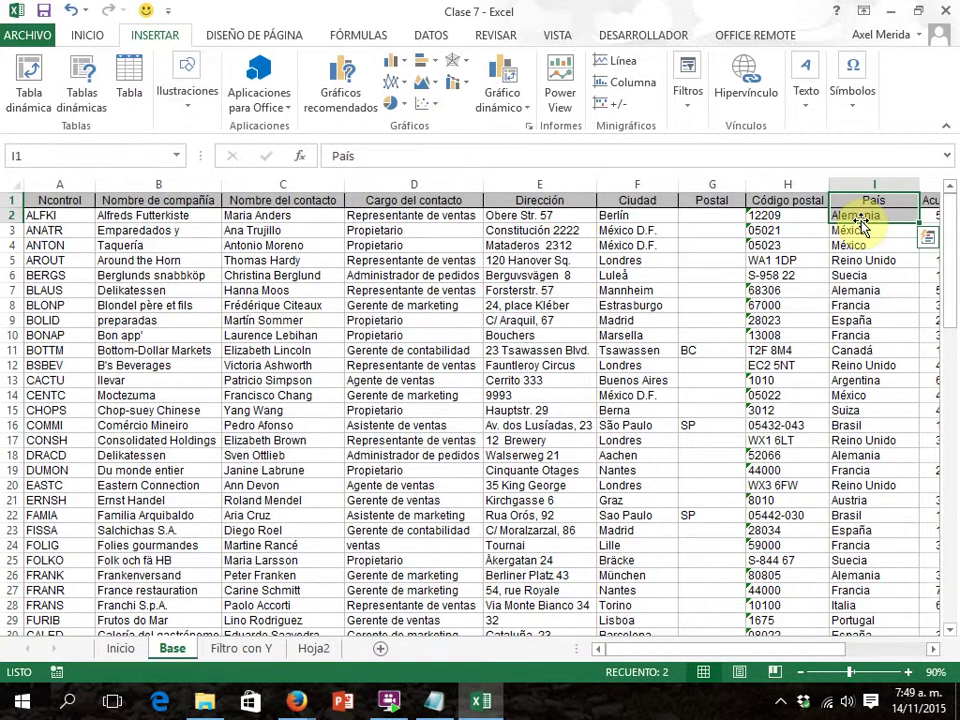
key(ctrl+c)
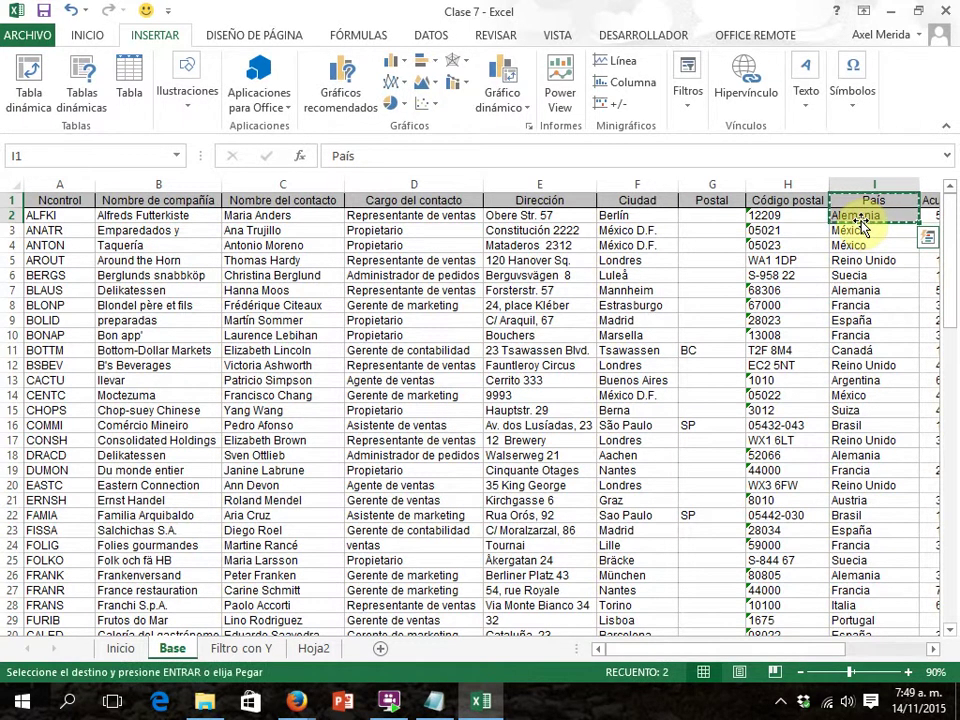
click(315, 648)
click(754, 307)
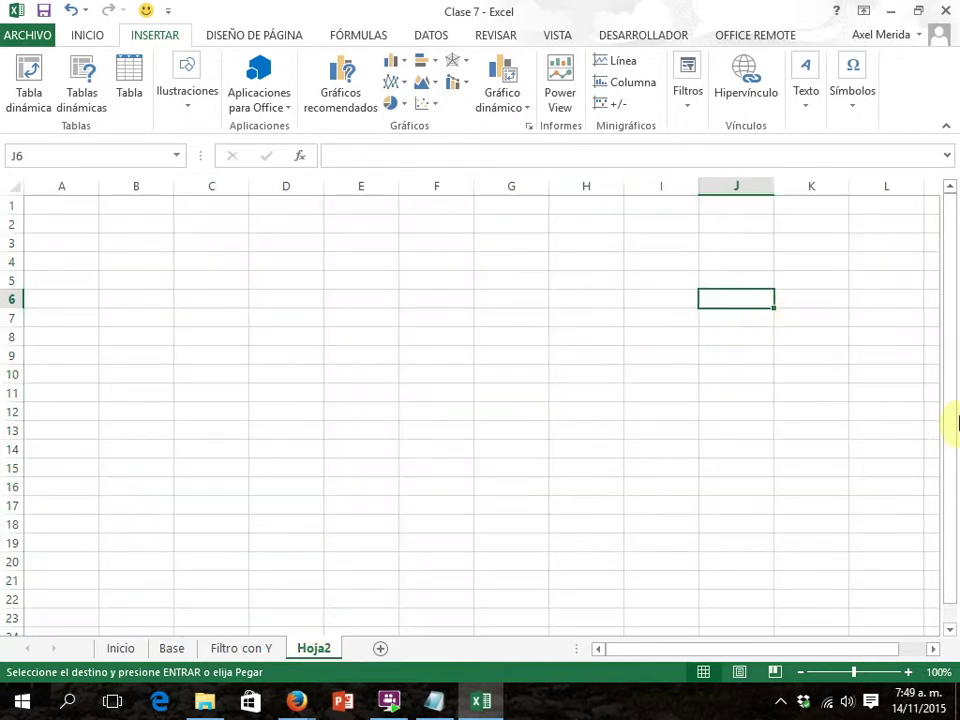
click(933, 649)
click(933, 649)
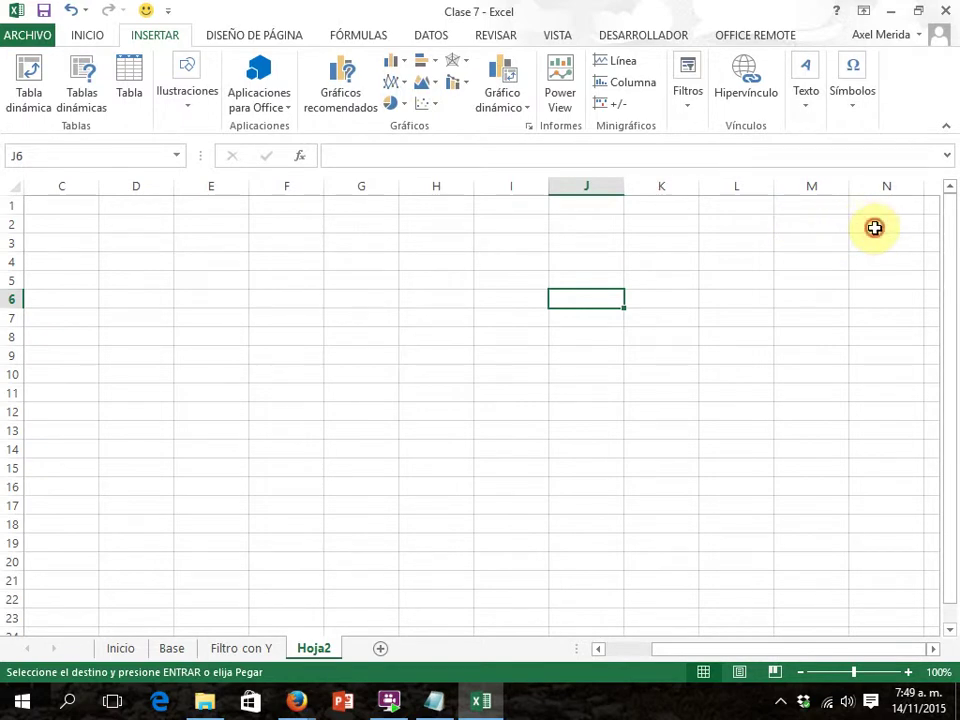
click(872, 228)
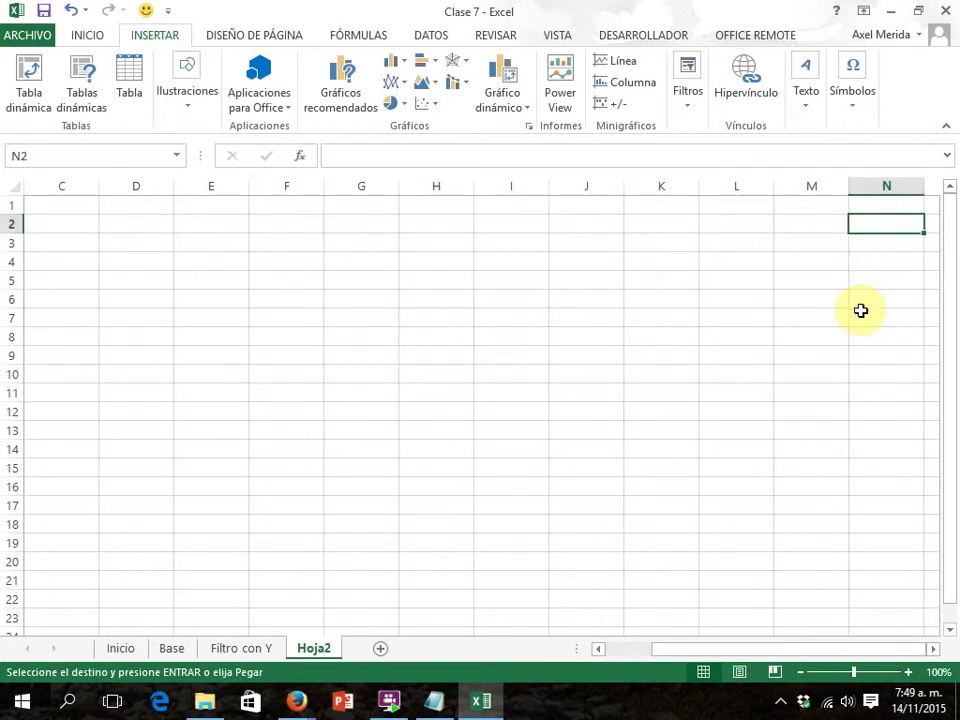
key(ctrl+v)
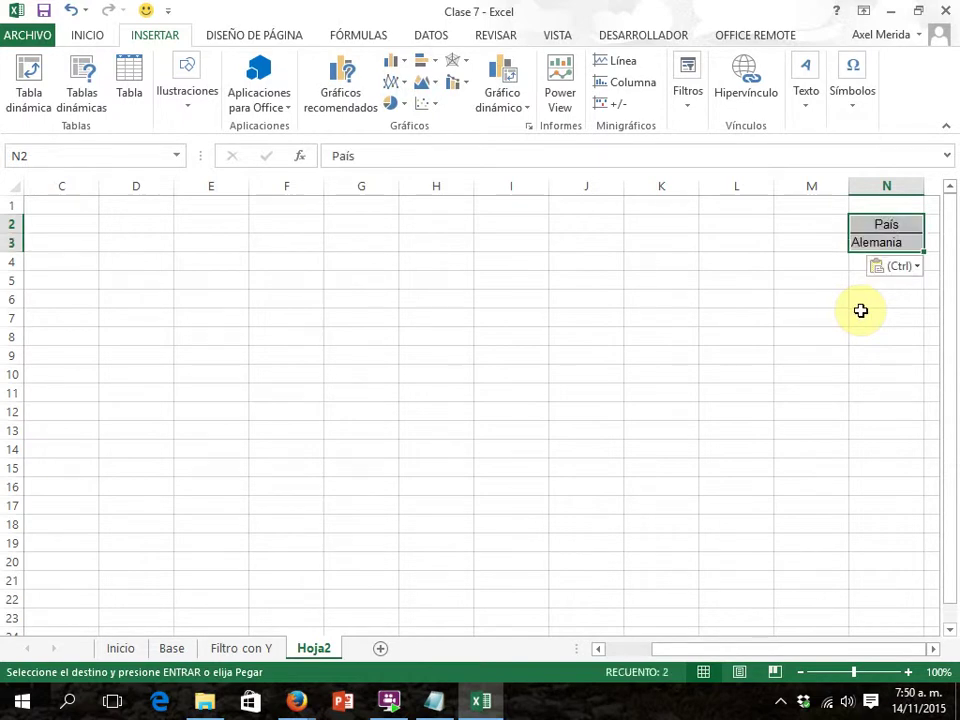
Step: Copy the valor BASE header with its first entry (L1:L2) from the Base sheet into Hoja2 starting at cell O2
click(933, 649)
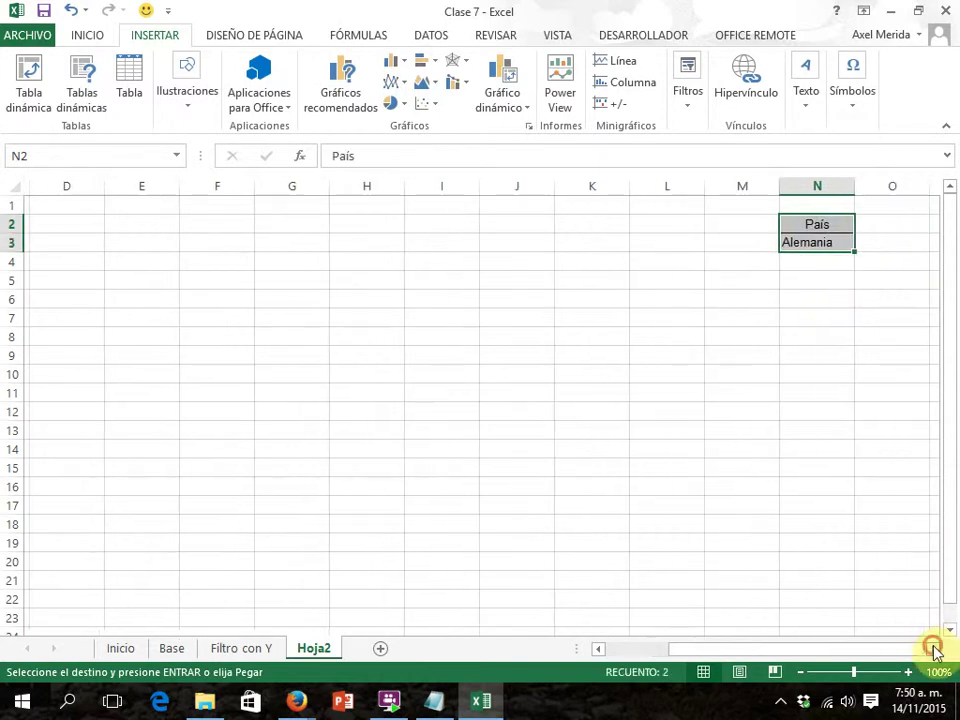
click(933, 649)
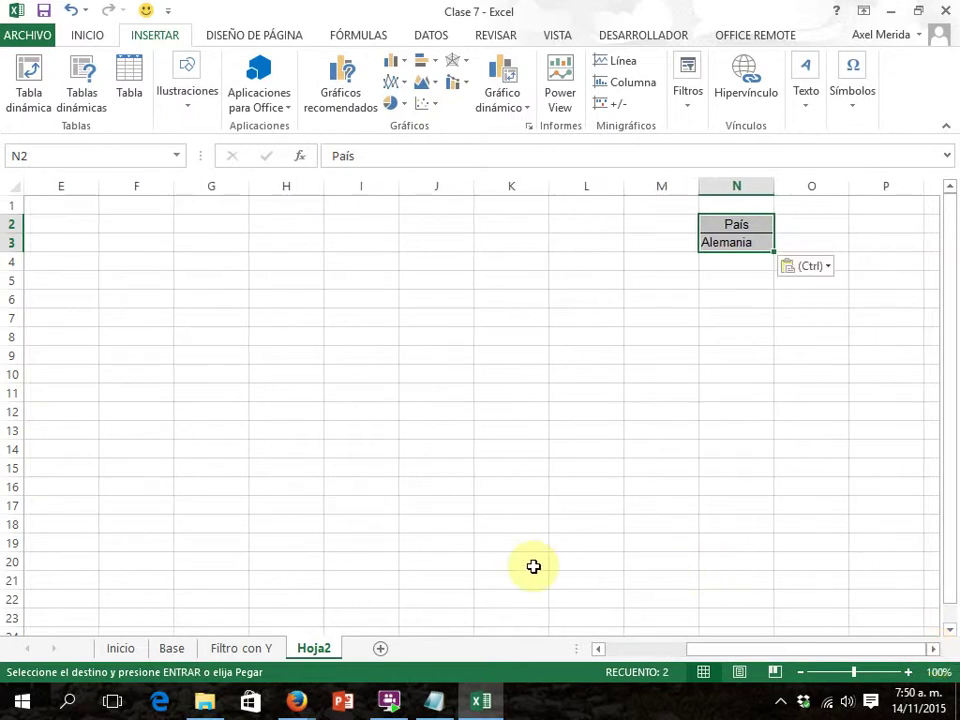
click(174, 650)
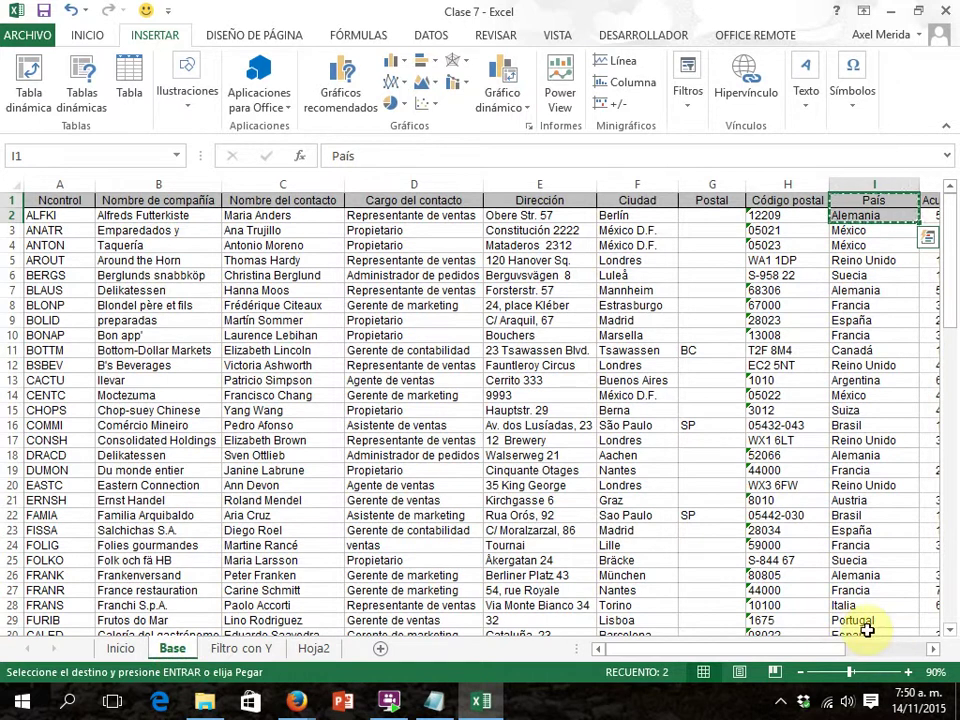
click(931, 650)
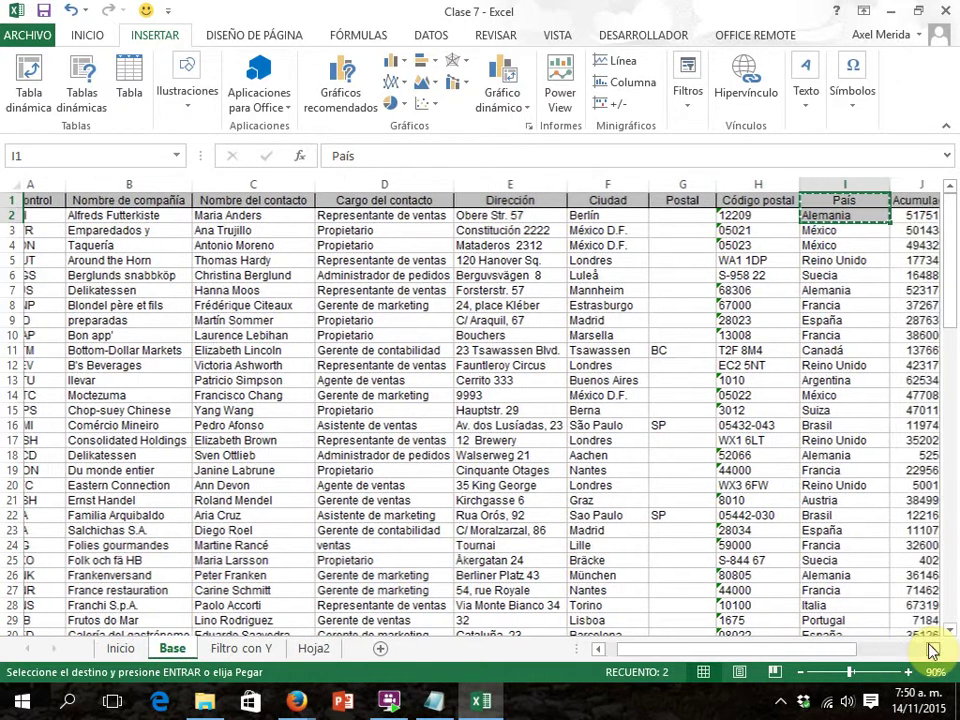
click(931, 650)
click(931, 650)
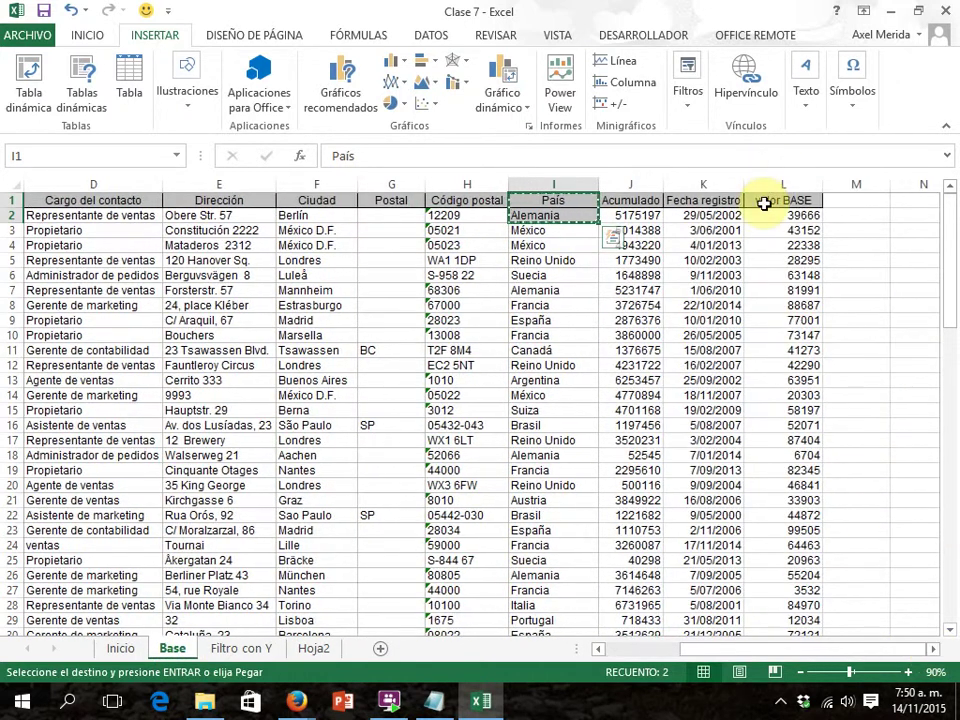
drag(765, 200, 770, 225)
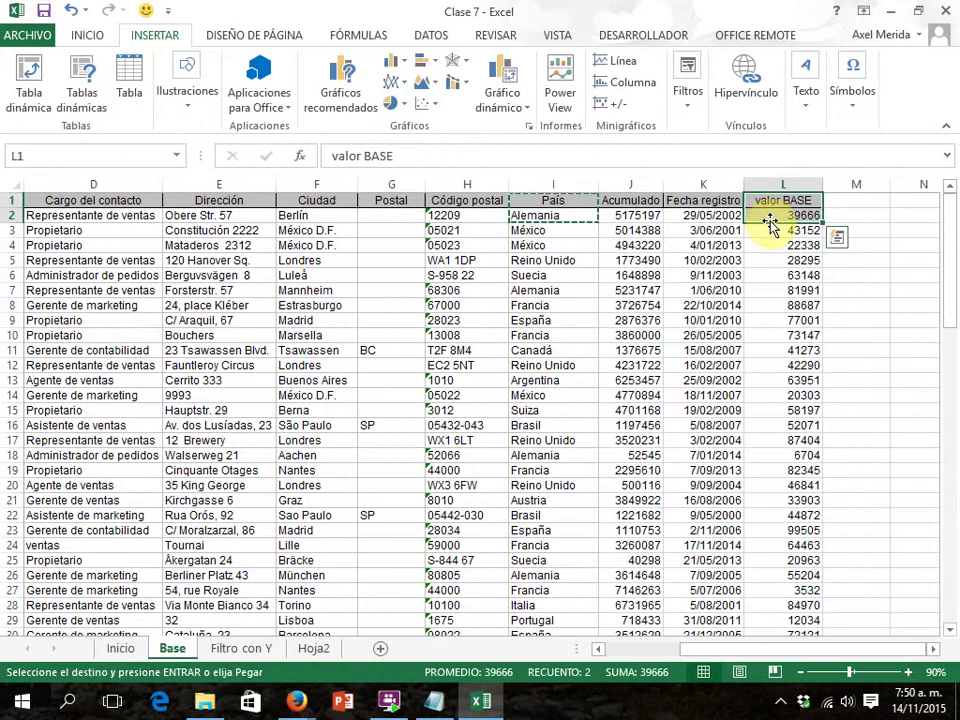
key(ctrl+c)
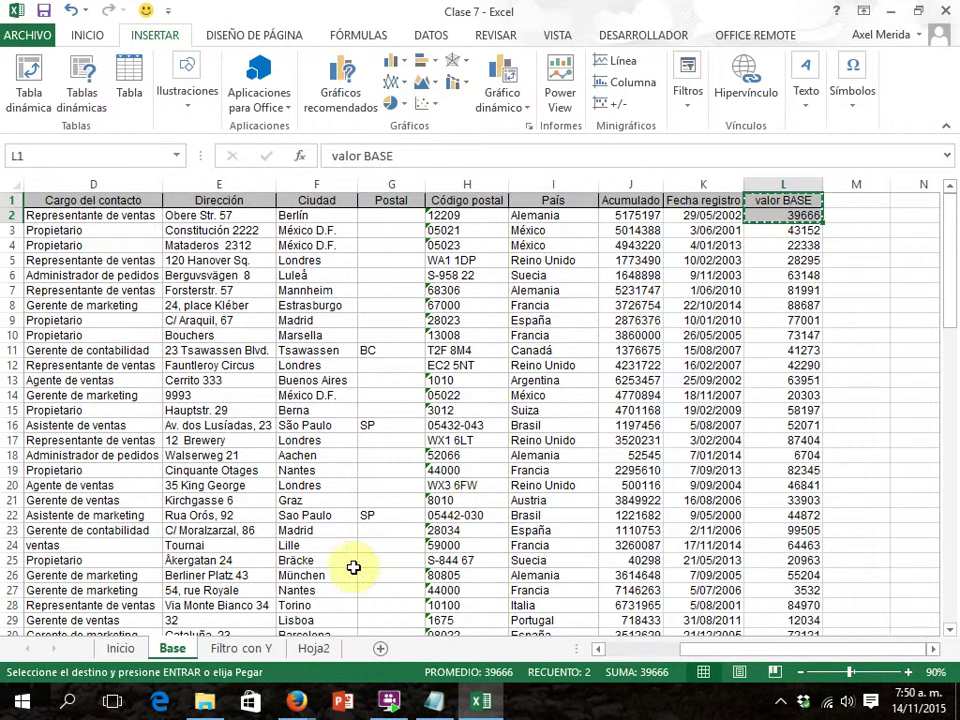
click(315, 648)
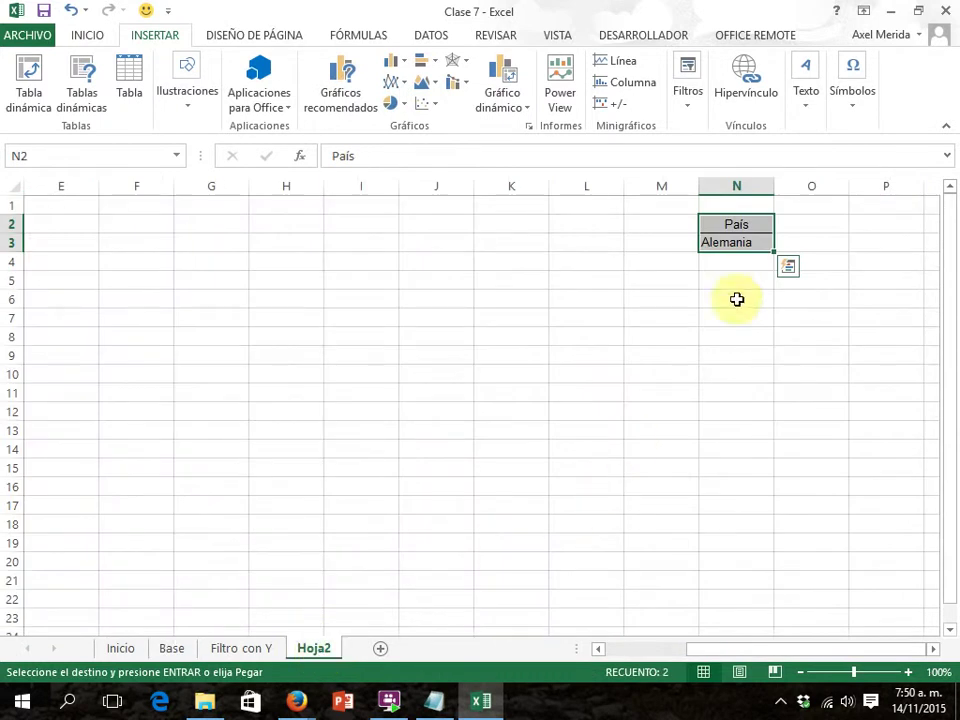
click(791, 220)
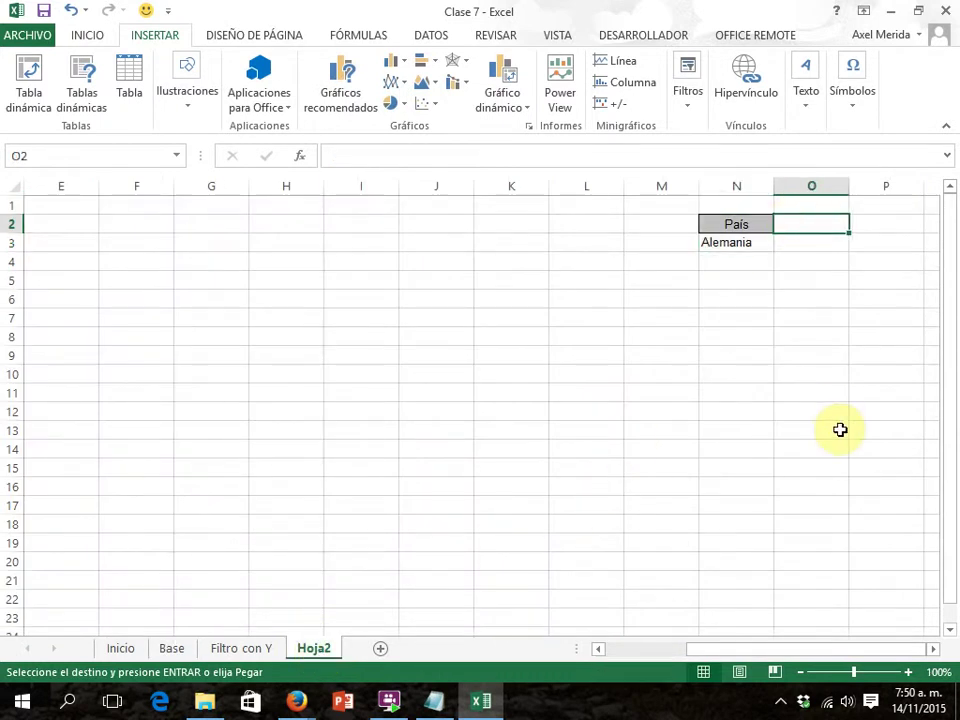
key(ctrl+v)
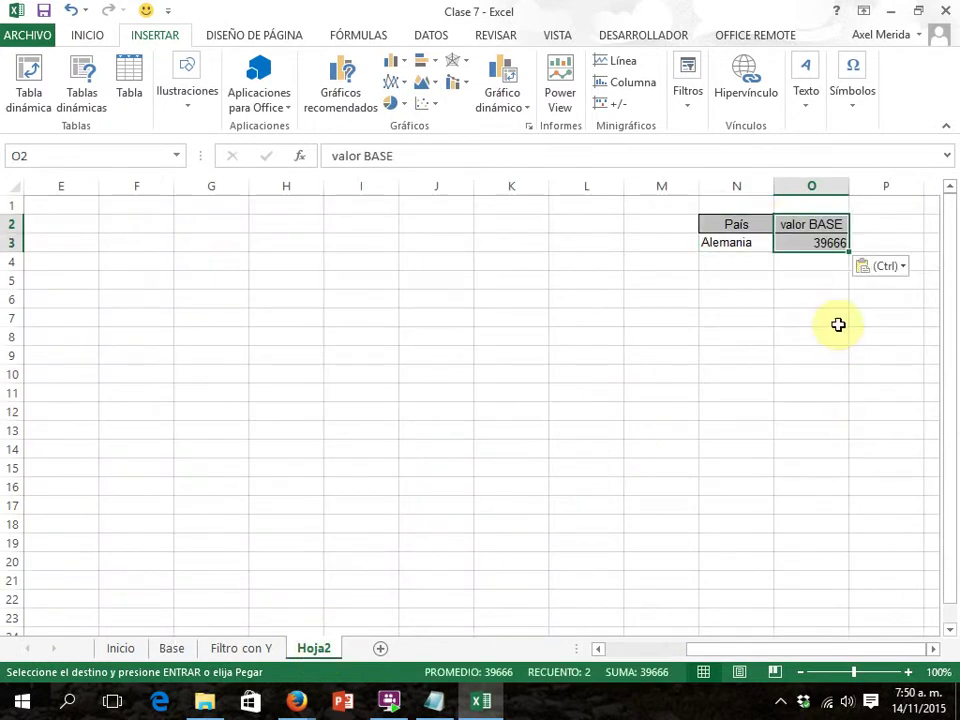
Step: Clear the value under valor BASE in O3 and enter the criterion >10000 in cell O4
click(817, 242)
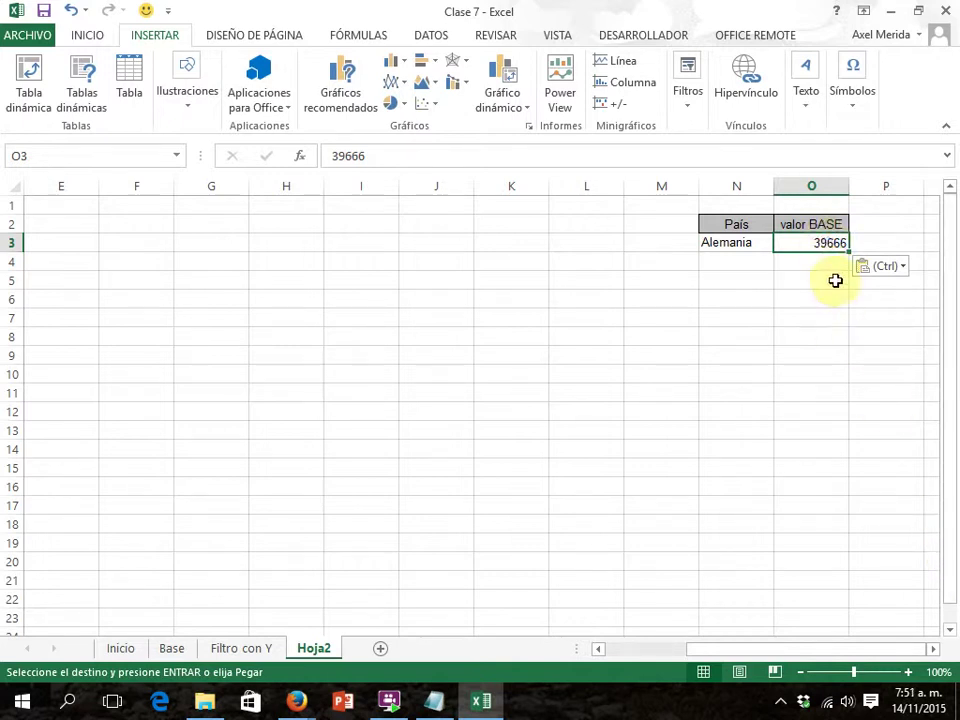
key(Delete)
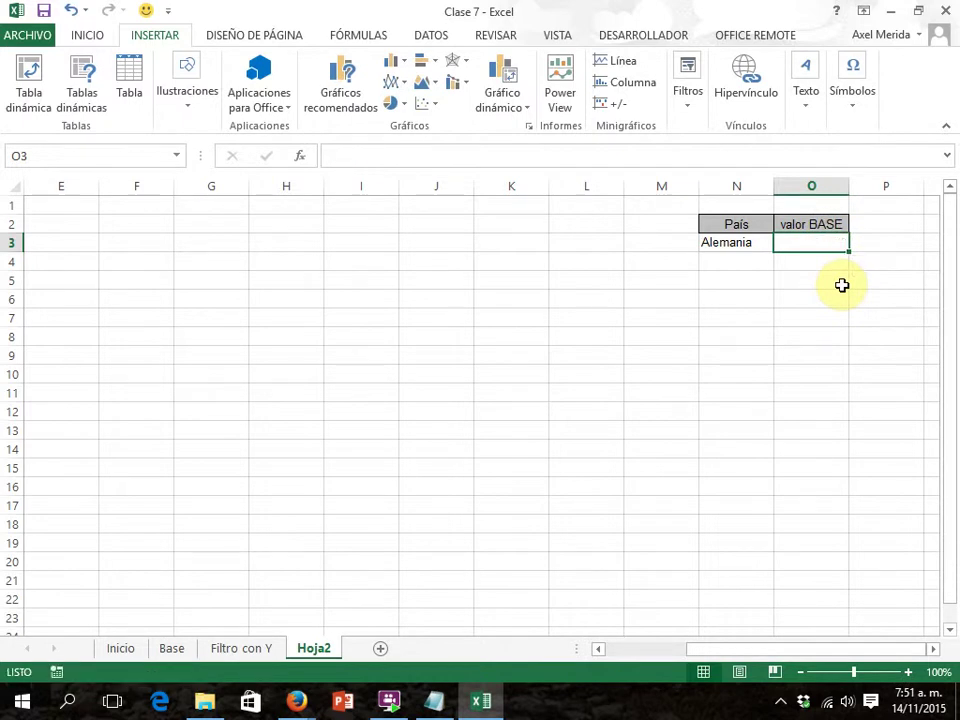
key(Down)
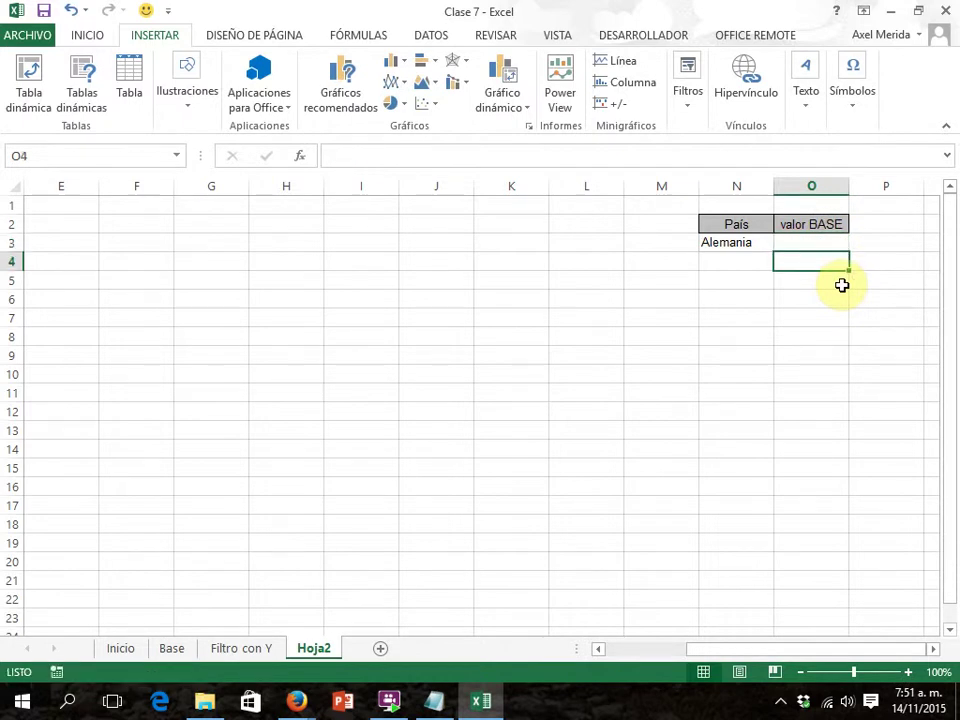
text(>10000)
click(822, 353)
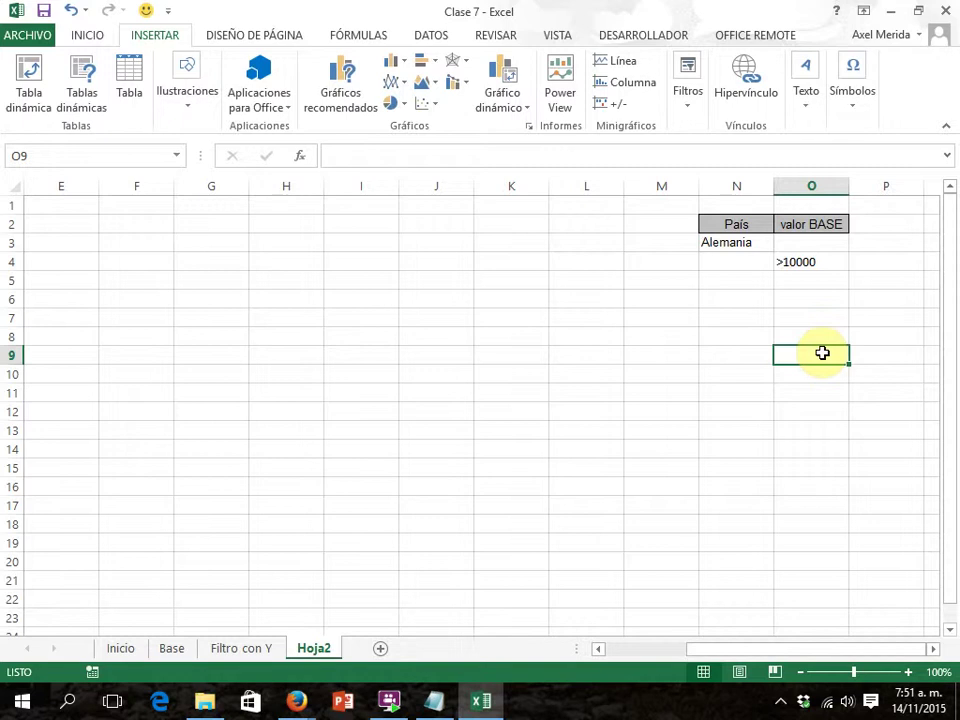
click(896, 227)
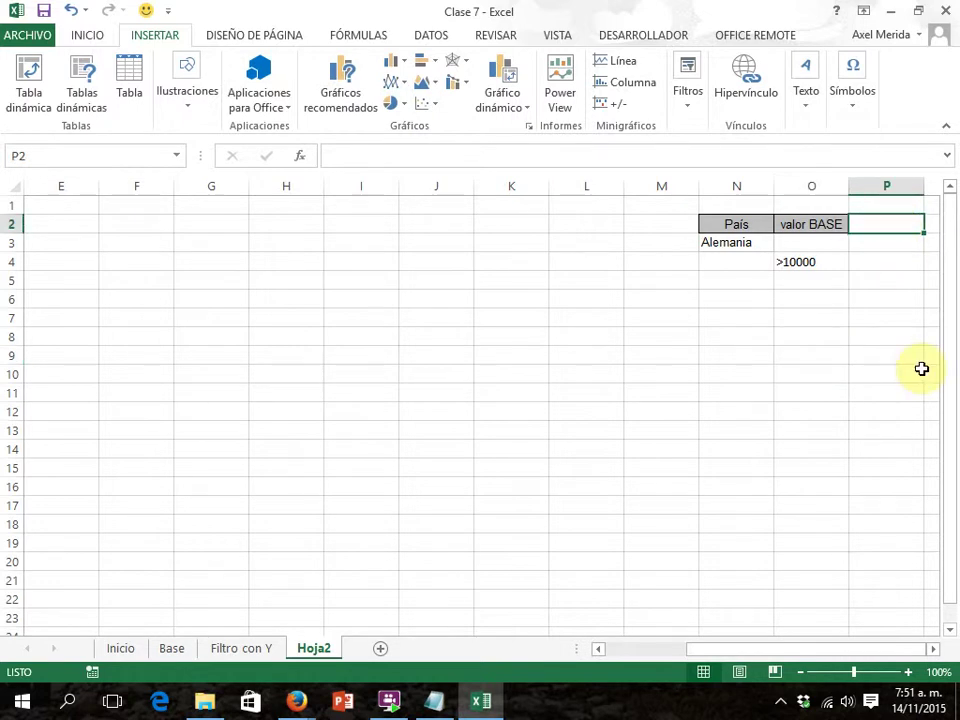
key(Down)
key(Down)
key(Down)
key(Down)
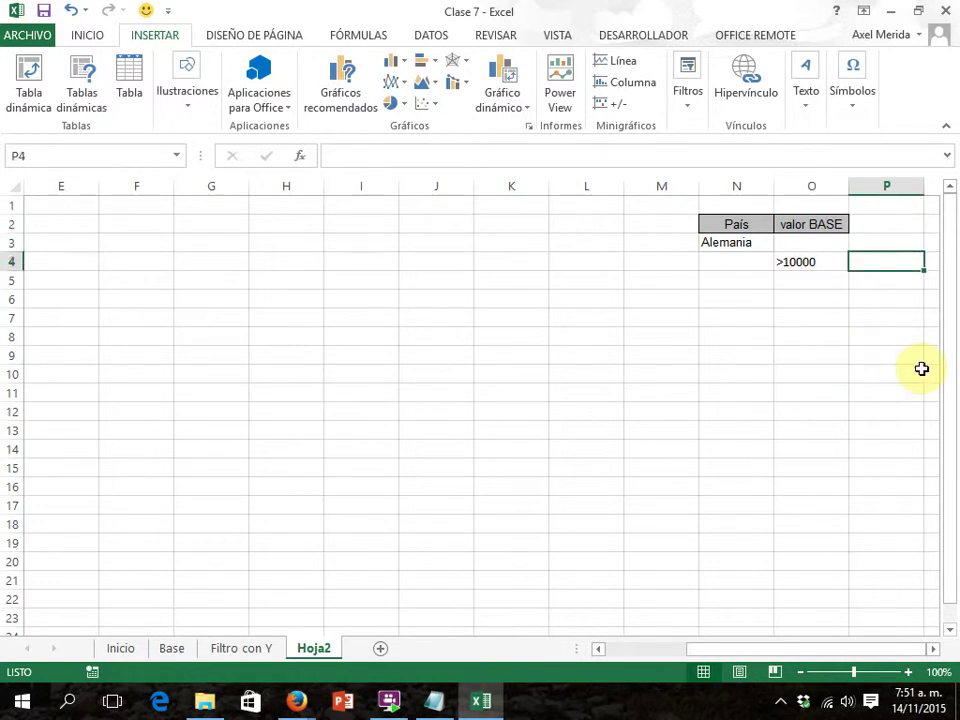
key(Up)
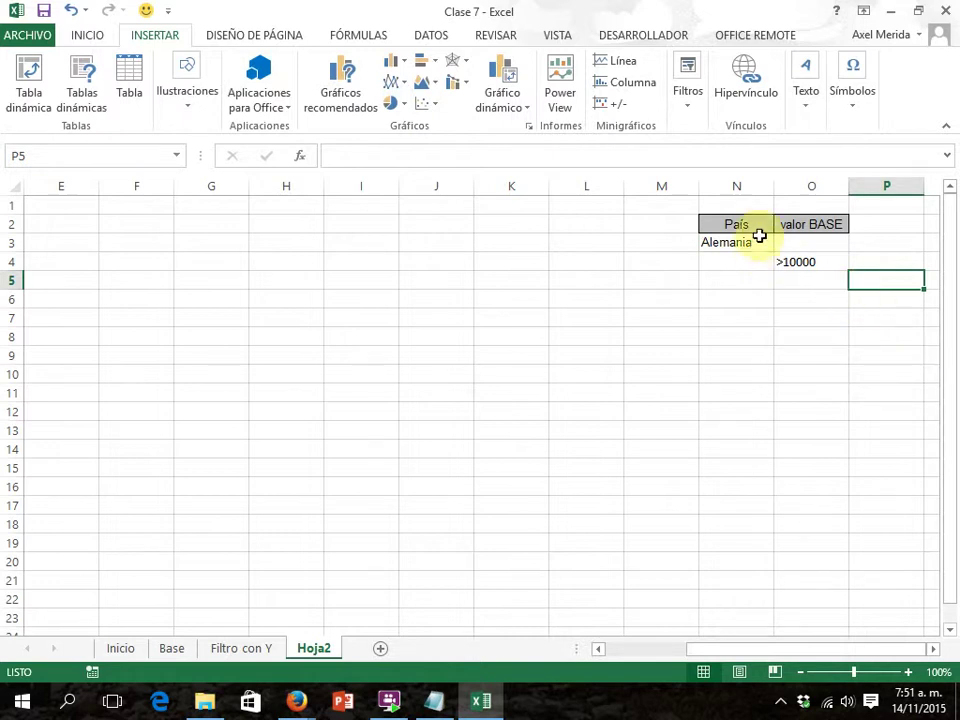
Step: Check the criteria block N2:O4 on Hoja2, and select the entire source table on the Base sheet to check its range name
drag(767, 224, 809, 262)
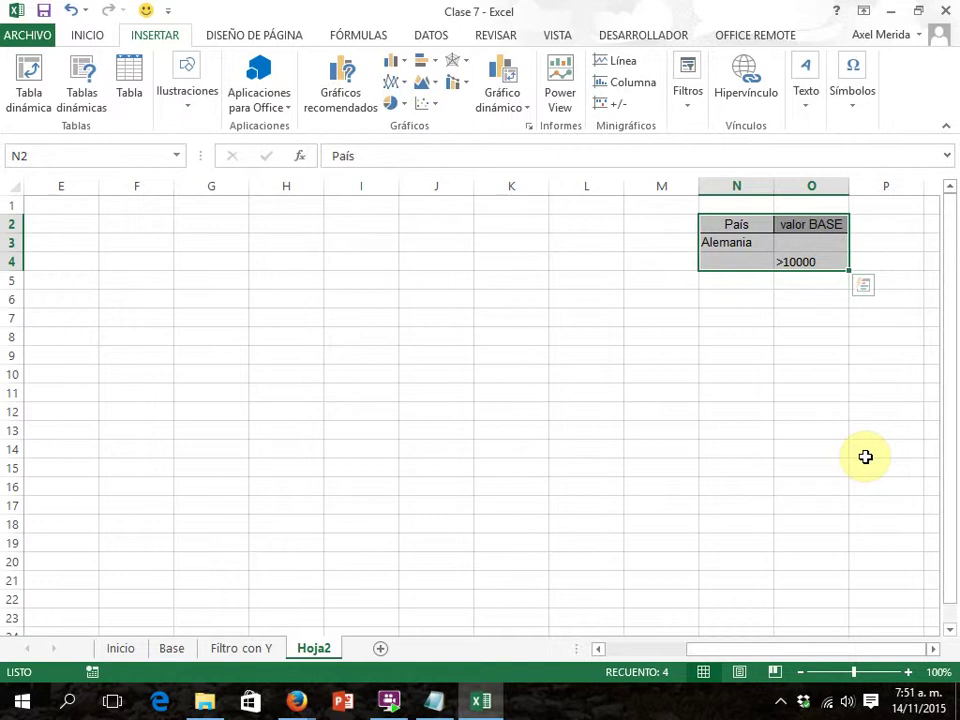
click(587, 410)
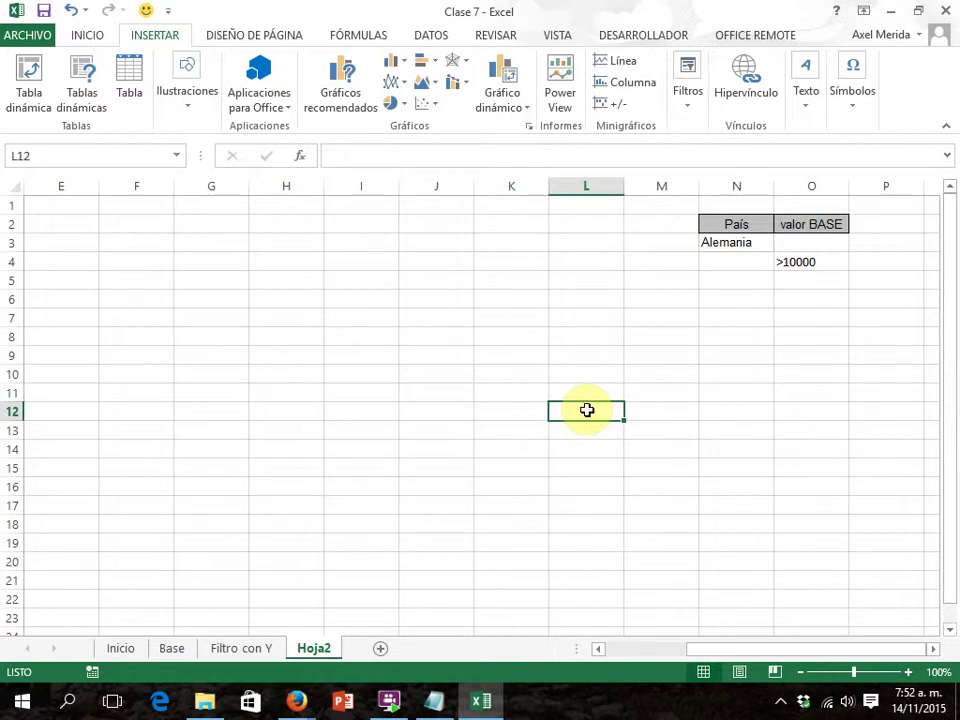
click(171, 650)
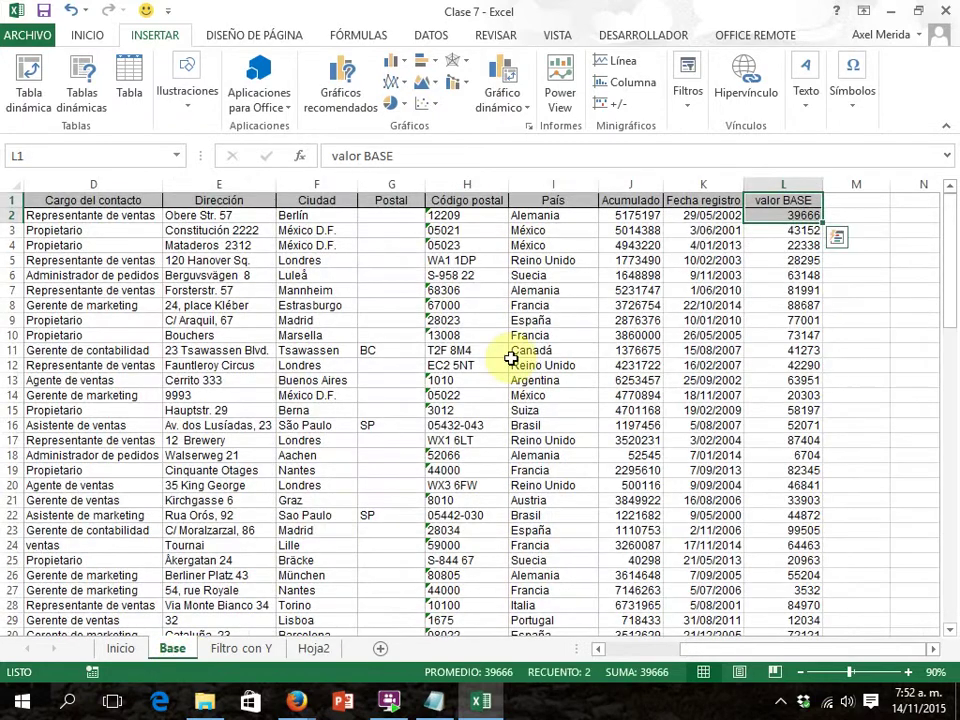
click(790, 203)
key(ctrl+shift+Left)
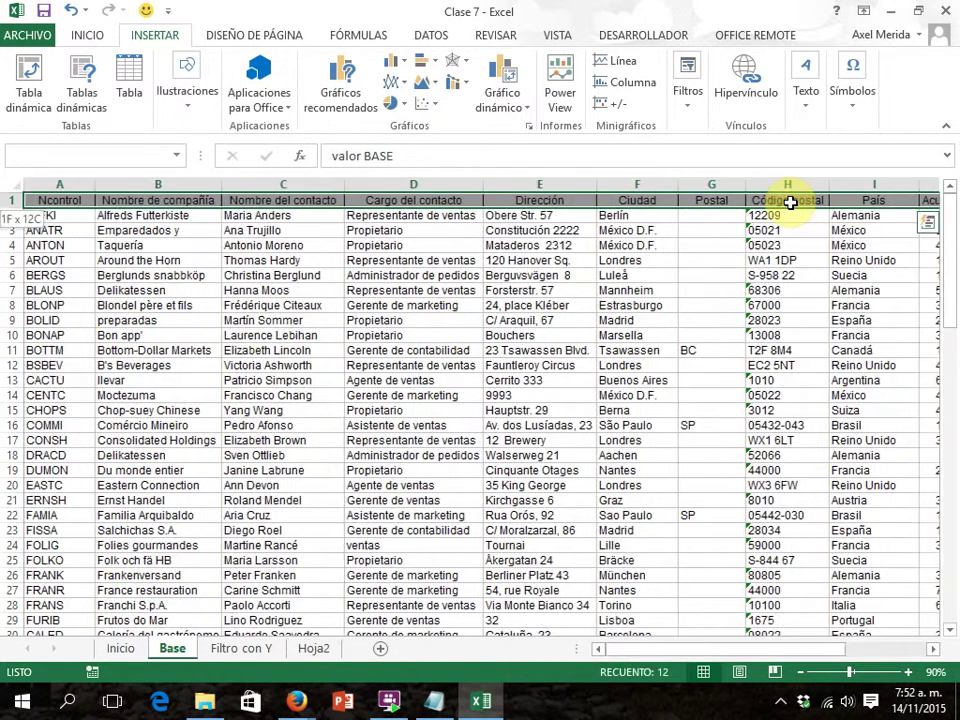
key(ctrl+shift+Down)
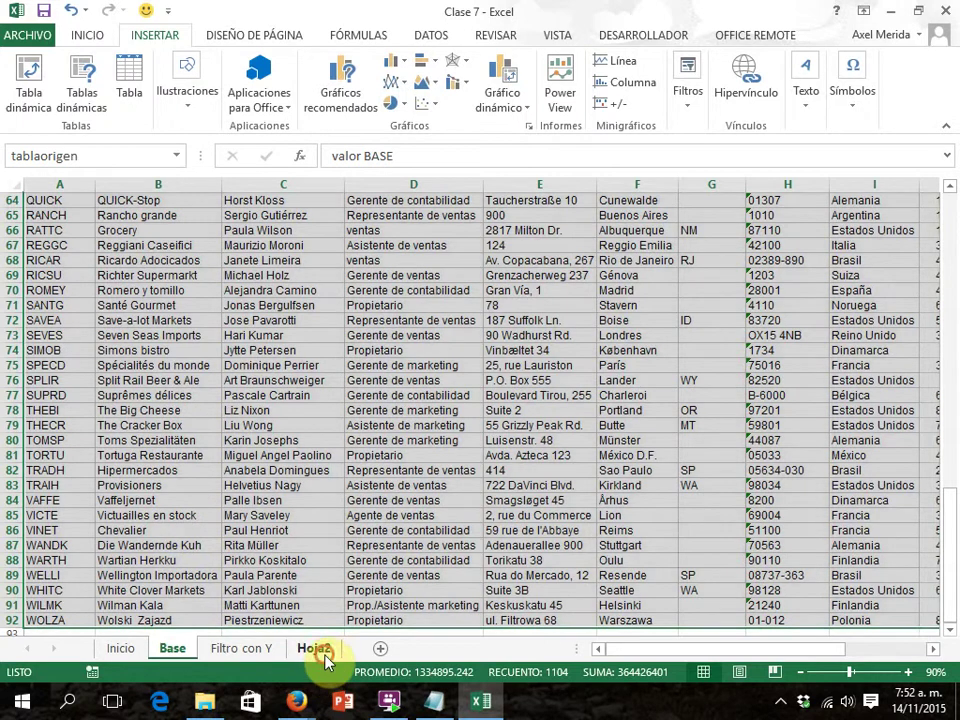
Step: Select the range A1:L100 on Hoja2 to review the area covered by the filter's destination table
click(315, 649)
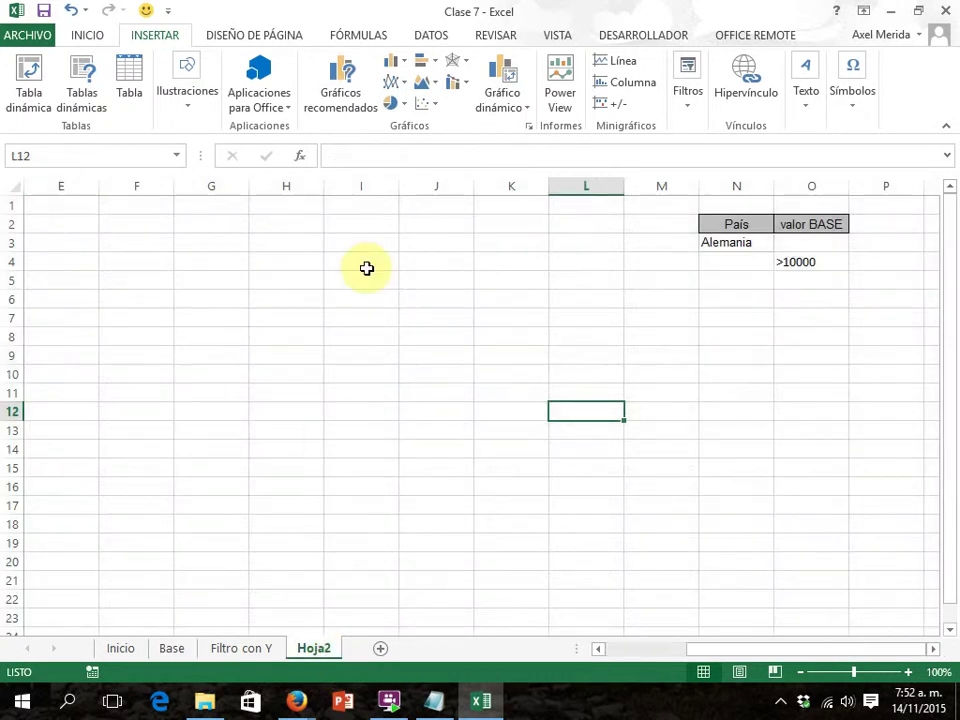
click(570, 208)
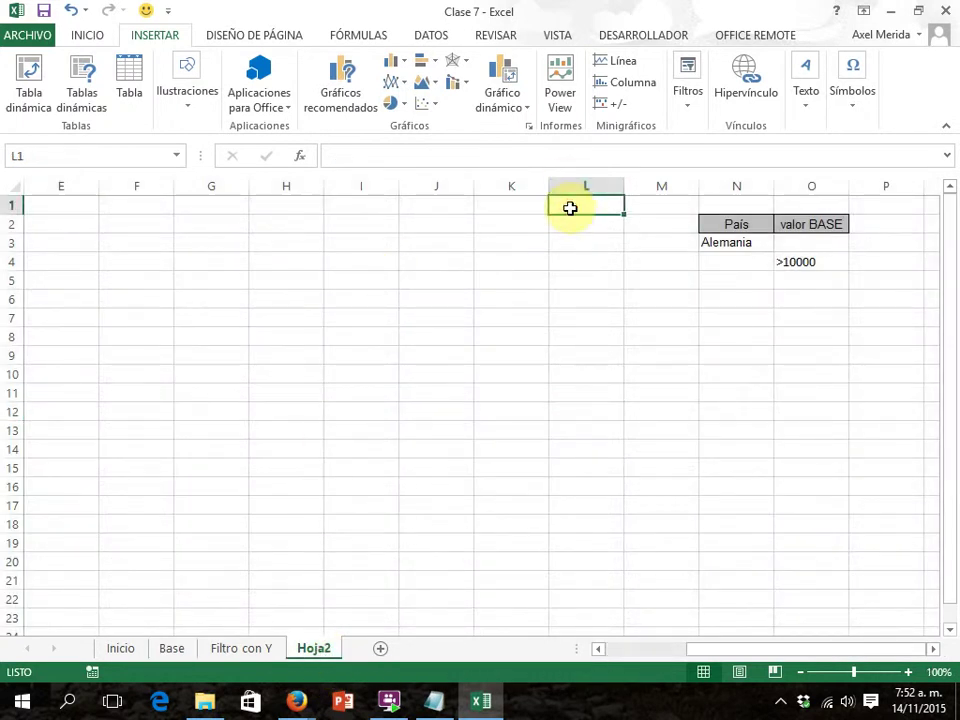
key(shift+Left)
key(shift+Left)
key(shift+Left)
key(shift+Left)
key(shift+Left)
key(shift+Left)
key(shift+Left)
key(shift+Left)
key(shift+Left)
key(shift+Left)
key(shift+Left)
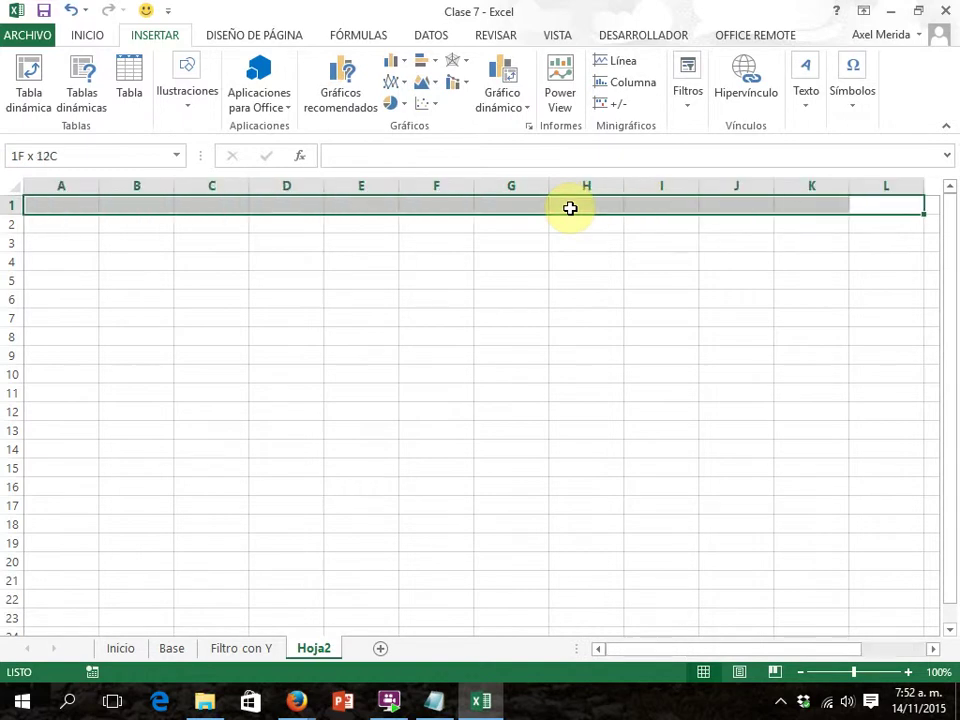
key(shift+Down)
key(shift+Down)
key(shift+Down)
key(shift+Down)
key(shift+Down)
key(shift+Down)
key(shift+Down)
key(shift+Down)
key(shift+Down)
key(shift+Down)
key(shift+Down)
key(shift+Down)
key(shift+Down)
key(shift+Down)
key(shift+Down)
key(shift+Down)
key(shift+Down)
key(shift+Down)
key(shift+Down)
key(shift+Down)
key(shift+Down)
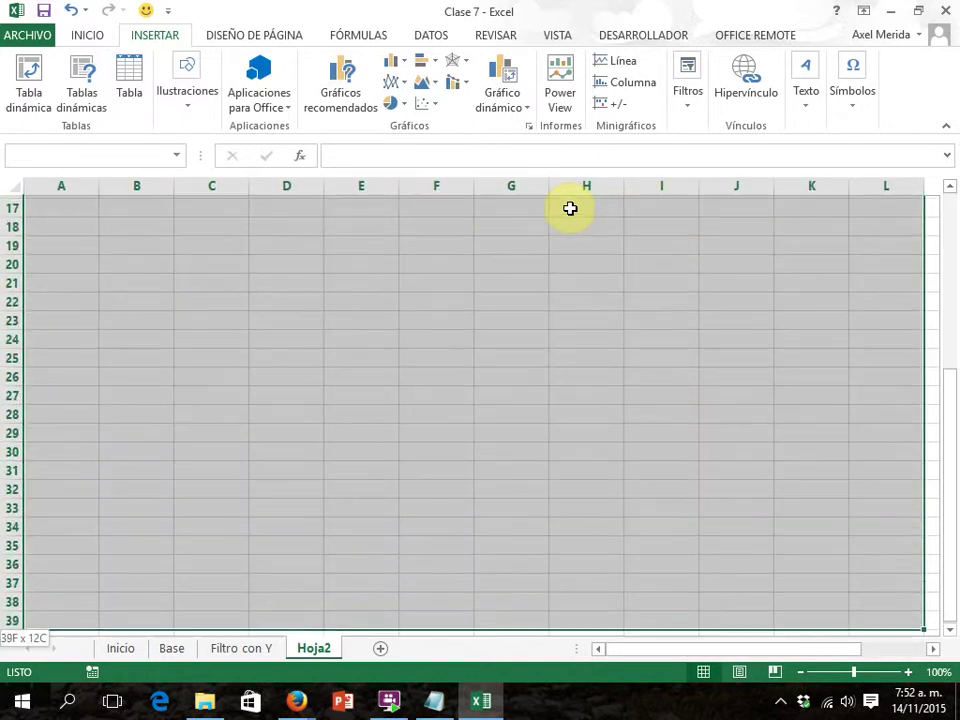
key(shift+Down)
key(shift+Down)
key(shift+Down)
key(shift+Down)
key(shift+Down)
key(shift+Down)
key(shift+Down)
key(shift+Down)
key(shift+Down)
key(shift+Down)
key(shift+Down)
key(shift+Down)
key(shift+Down)
key(shift+Down)
key(shift+Down)
key(shift+Down)
key(shift+Down)
key(shift+Down)
key(shift+Down)
key(shift+Down)
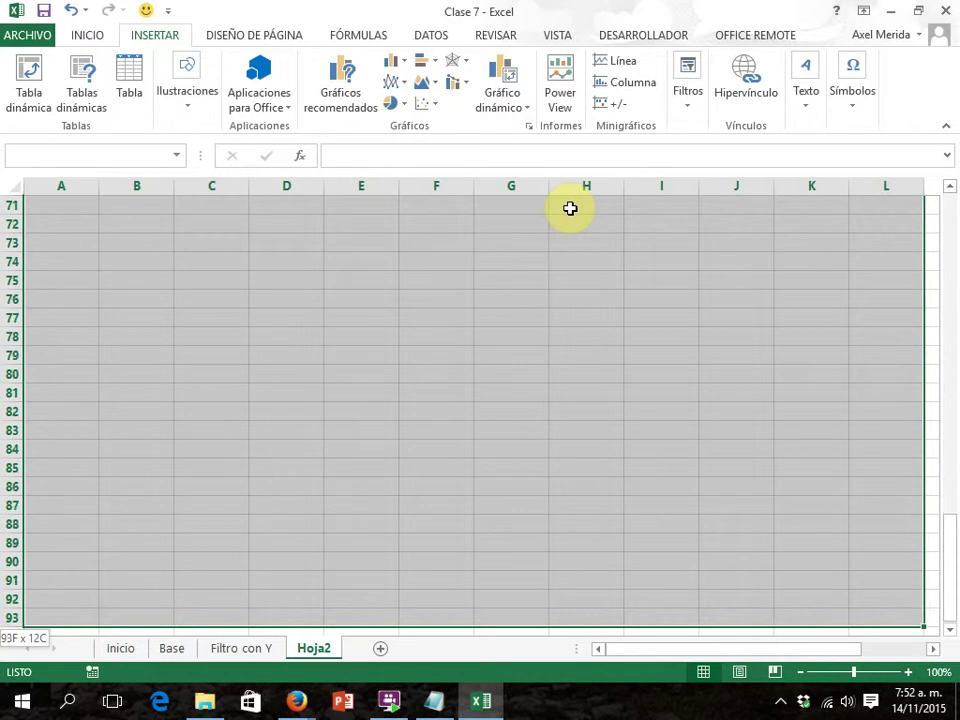
key(shift+Down)
key(shift+Down)
key(shift+Down)
key(shift+Down)
key(shift+Down)
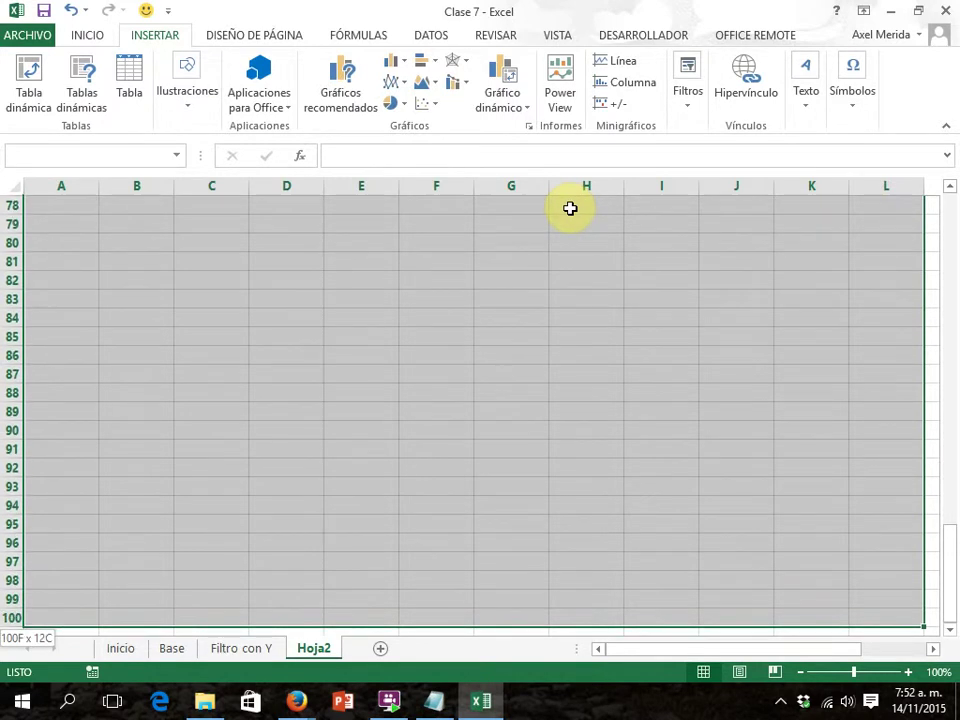
click(64, 176)
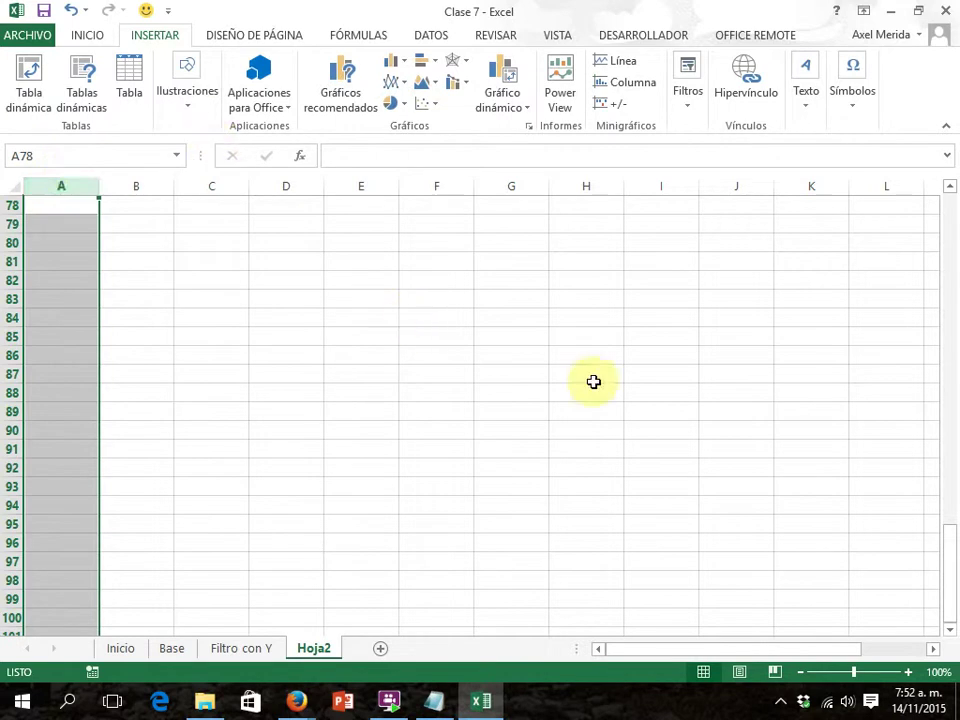
Step: Set up a new macro recording named filtroavanzado2
drag(954, 549, 955, 180)
drag(843, 648, 916, 650)
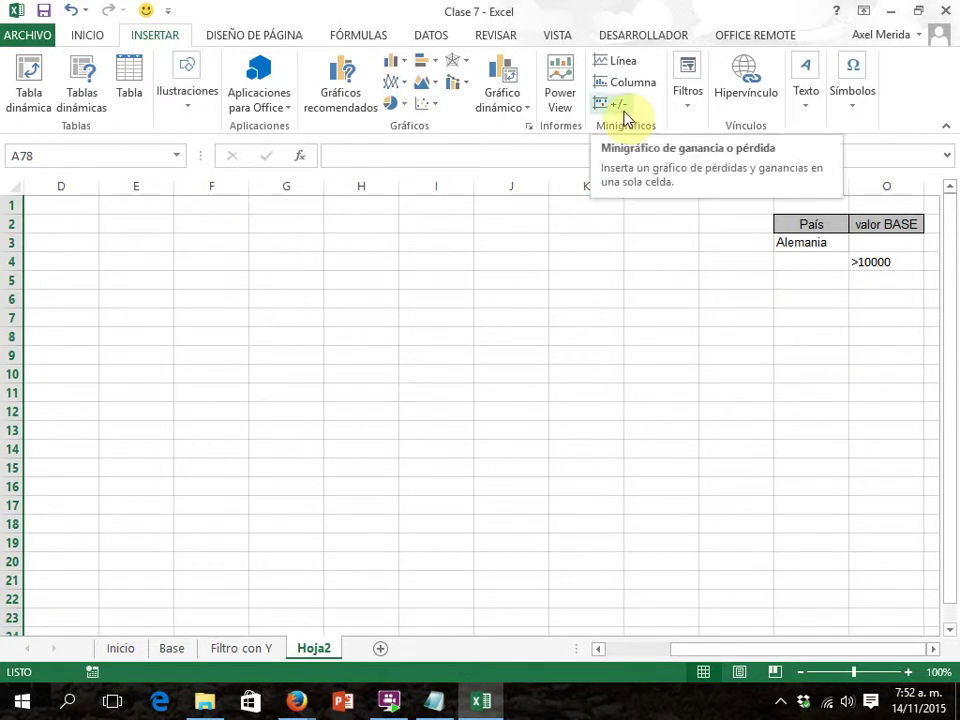
click(563, 38)
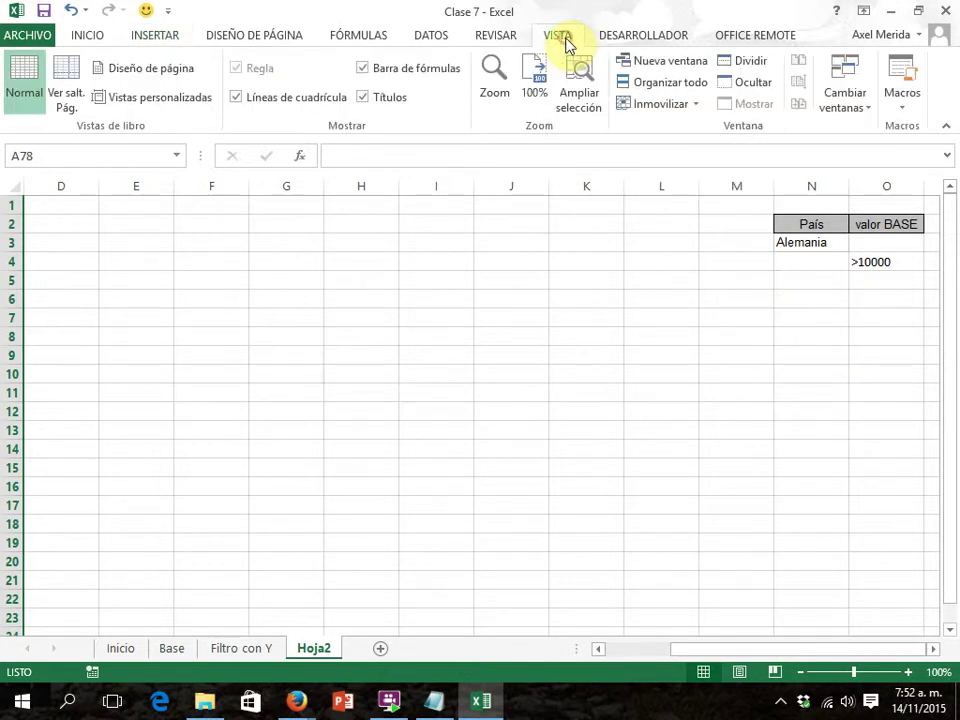
click(918, 100)
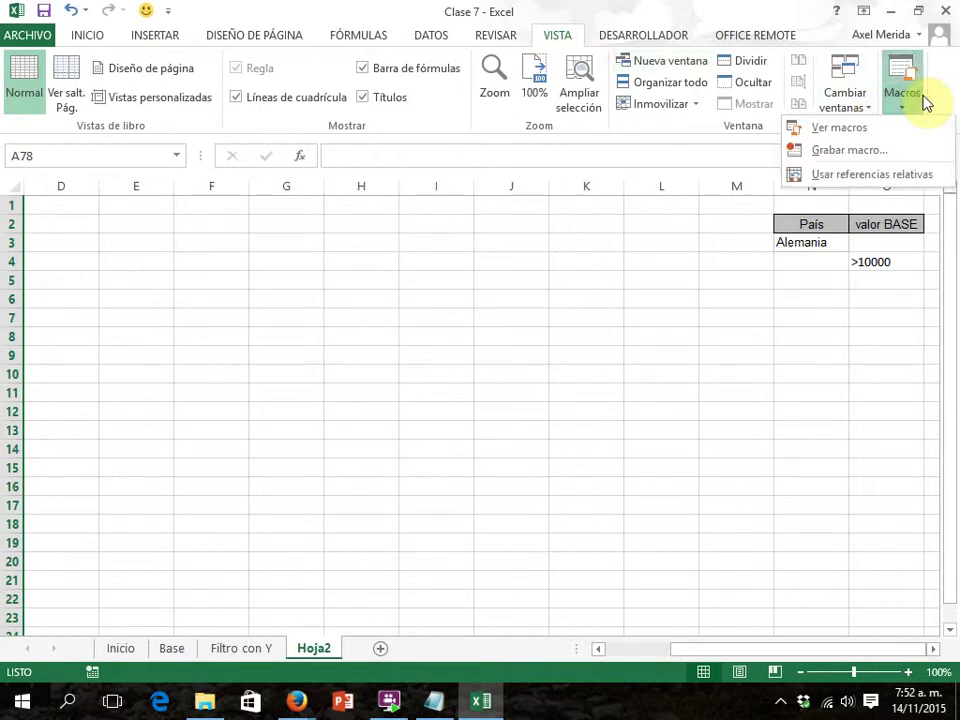
click(874, 152)
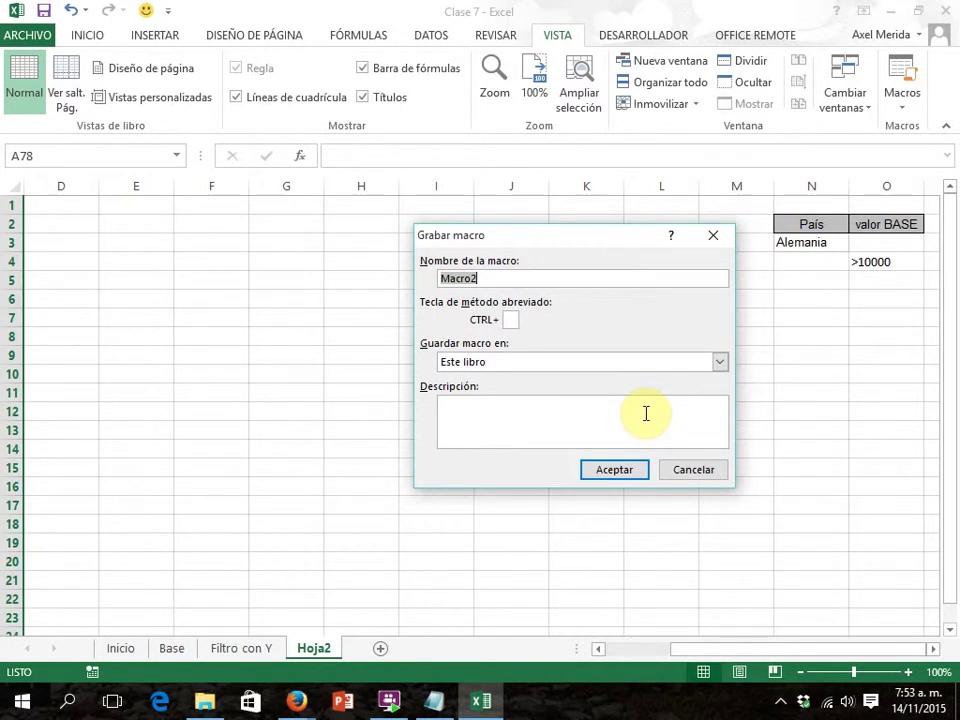
text(f)
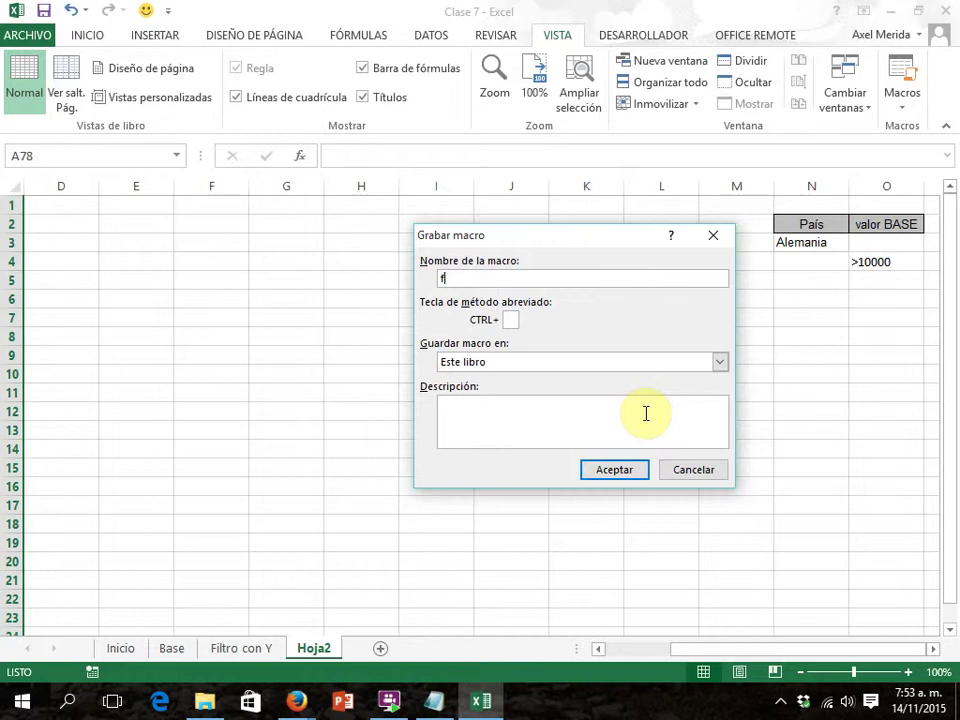
text(iltroavanzado2)
Step: Describe the macro as "Esta macro ejecuta un filtro avanzado con dos criterios utilizando el conector lógico O" and start recording
click(624, 411)
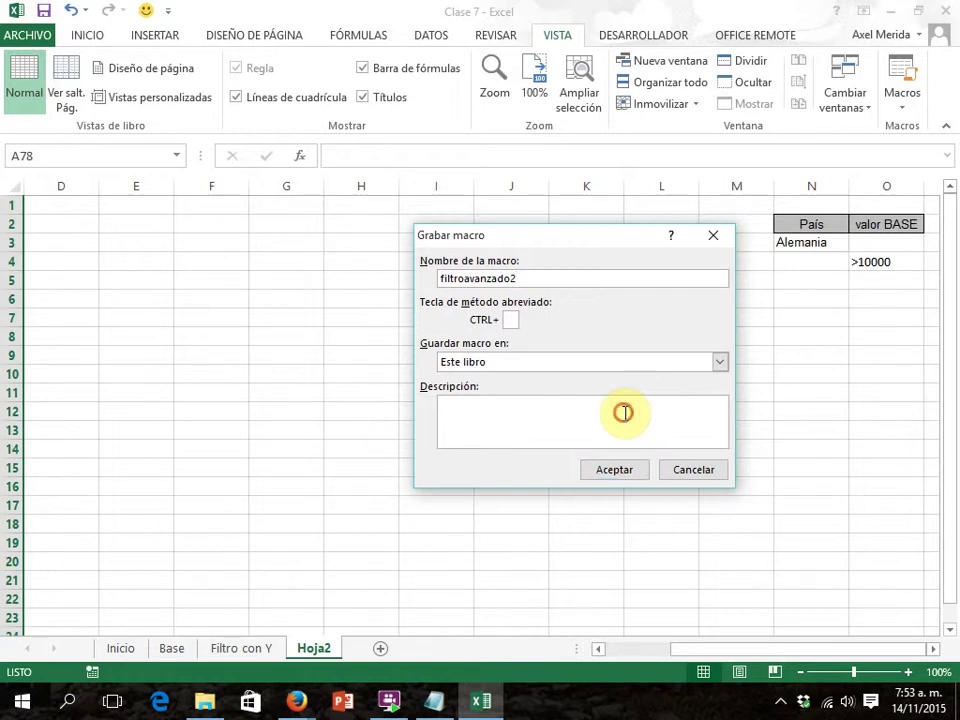
text(Esta macro )
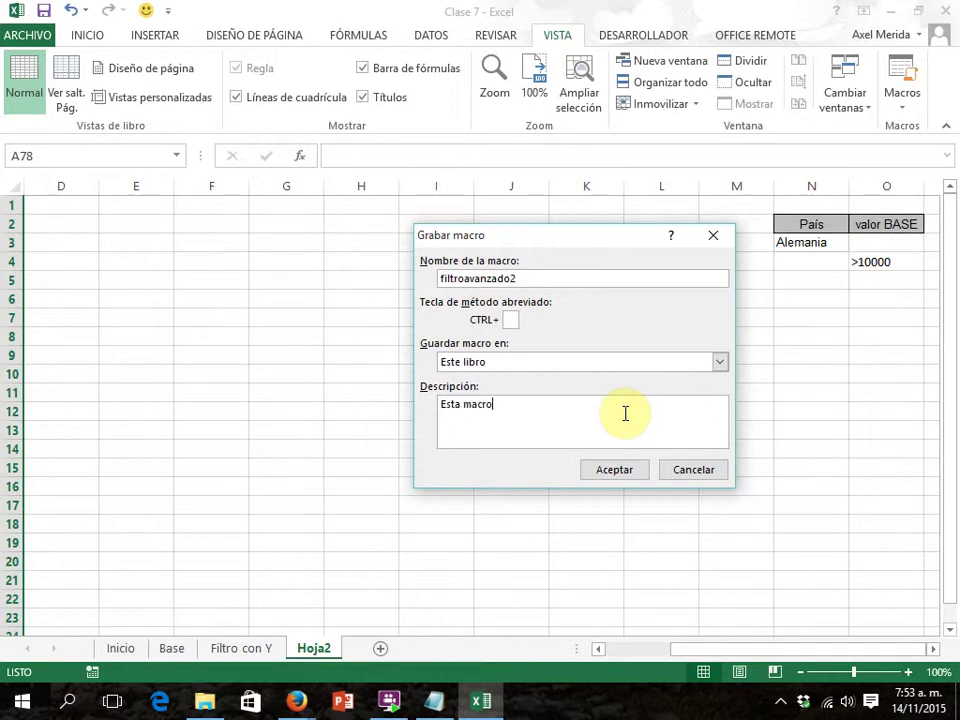
text(ejecuta un filtro avanzad)
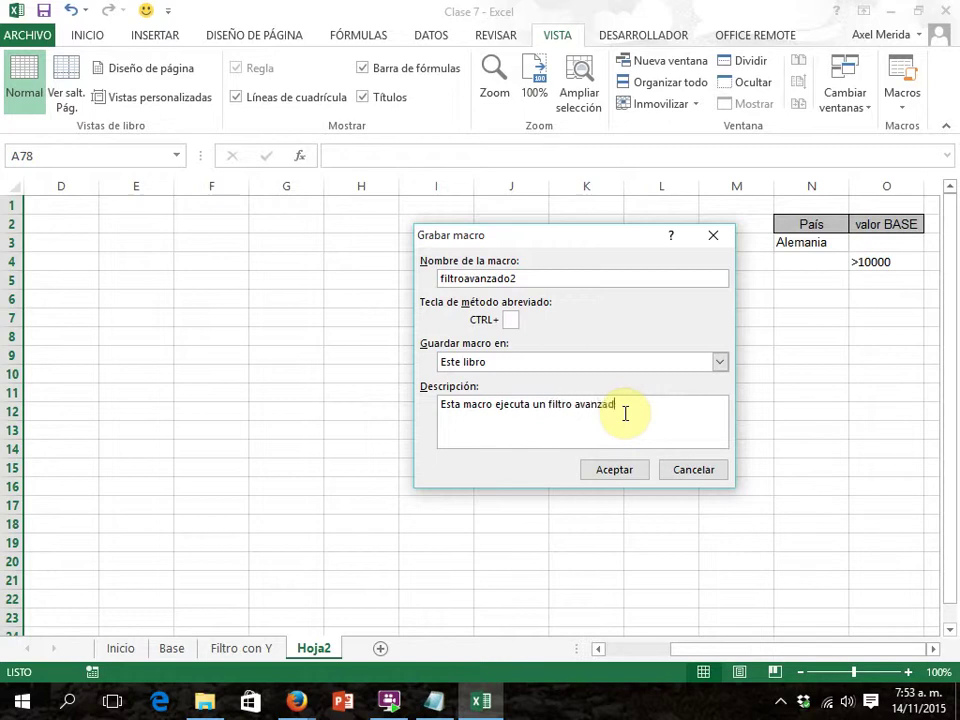
text(o con dos criterios utilizando e)
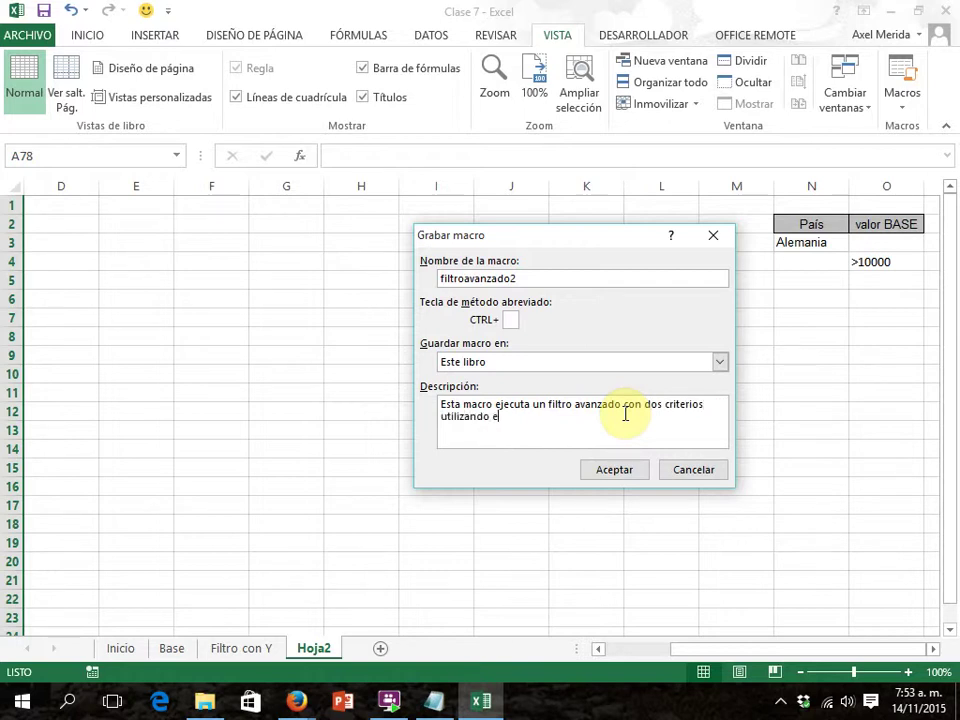
text(l conector lógico O)
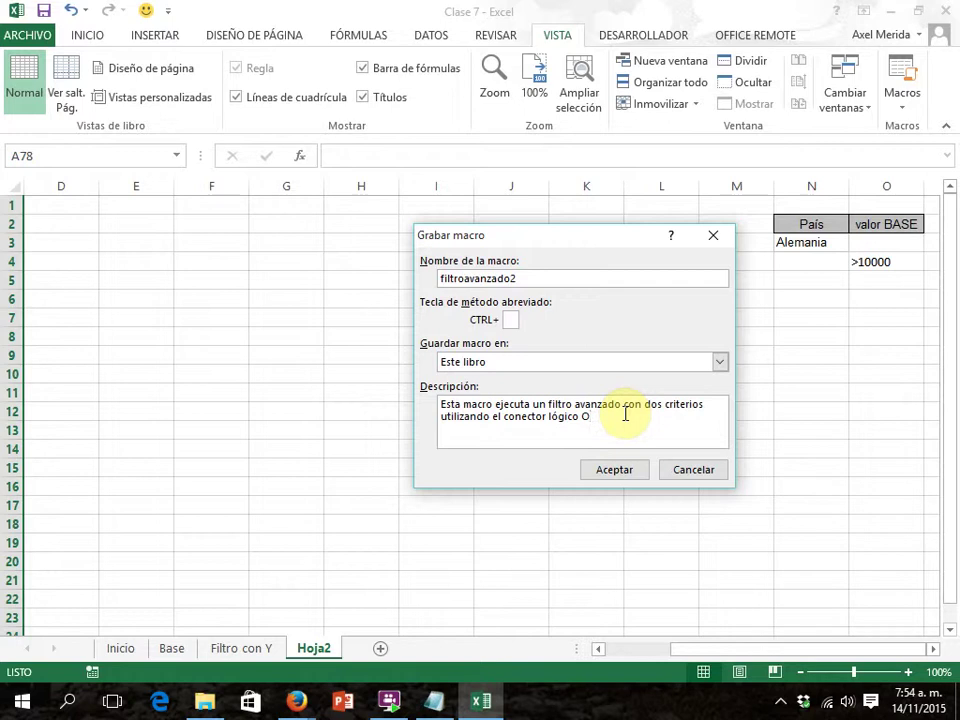
click(613, 476)
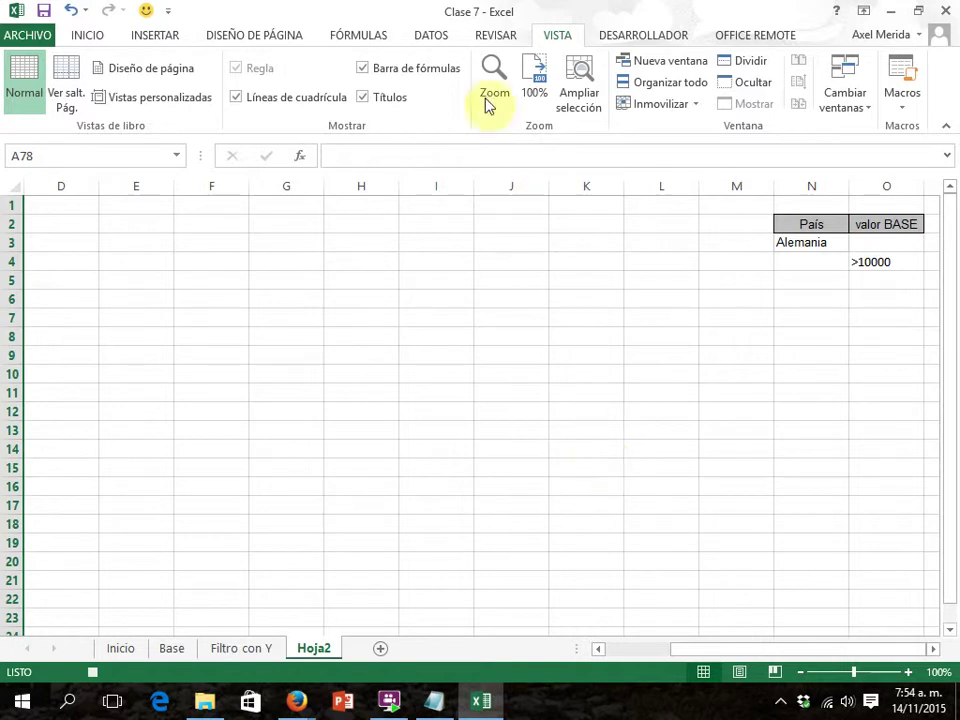
Step: Start an advanced filter from a single empty cell on Hoja2, copying to another location, with tablaorigen as the list range
click(437, 40)
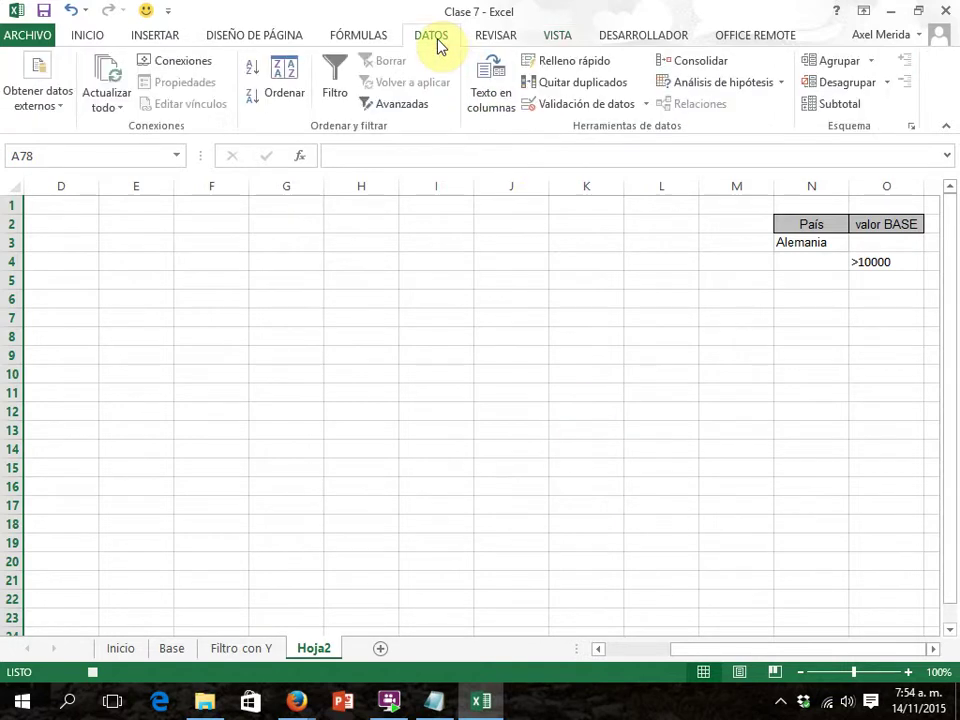
click(414, 105)
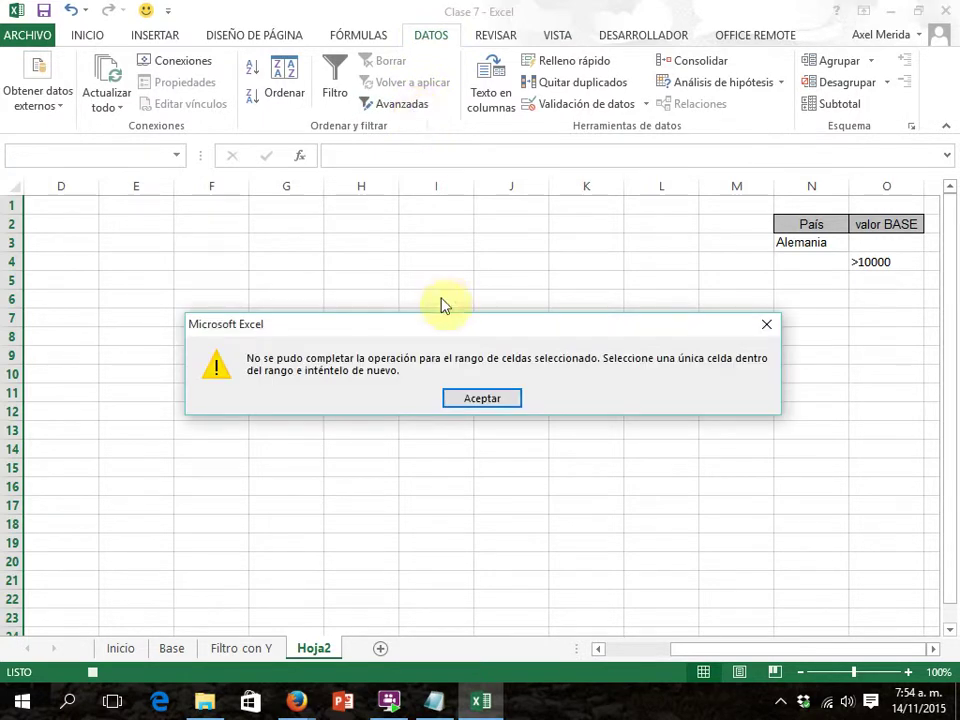
click(462, 398)
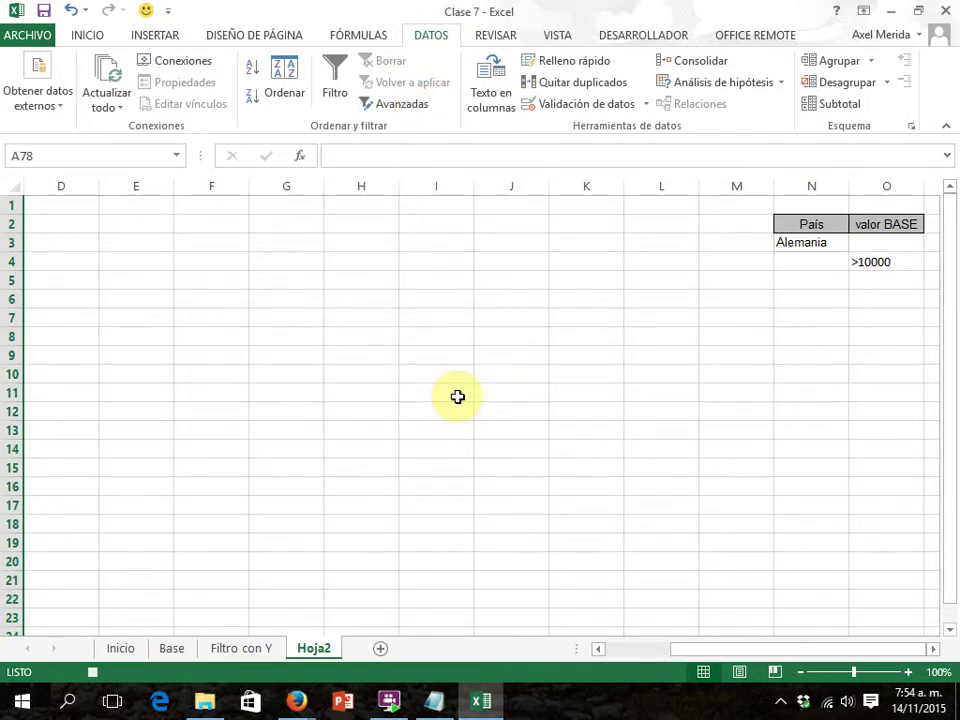
click(456, 316)
click(403, 106)
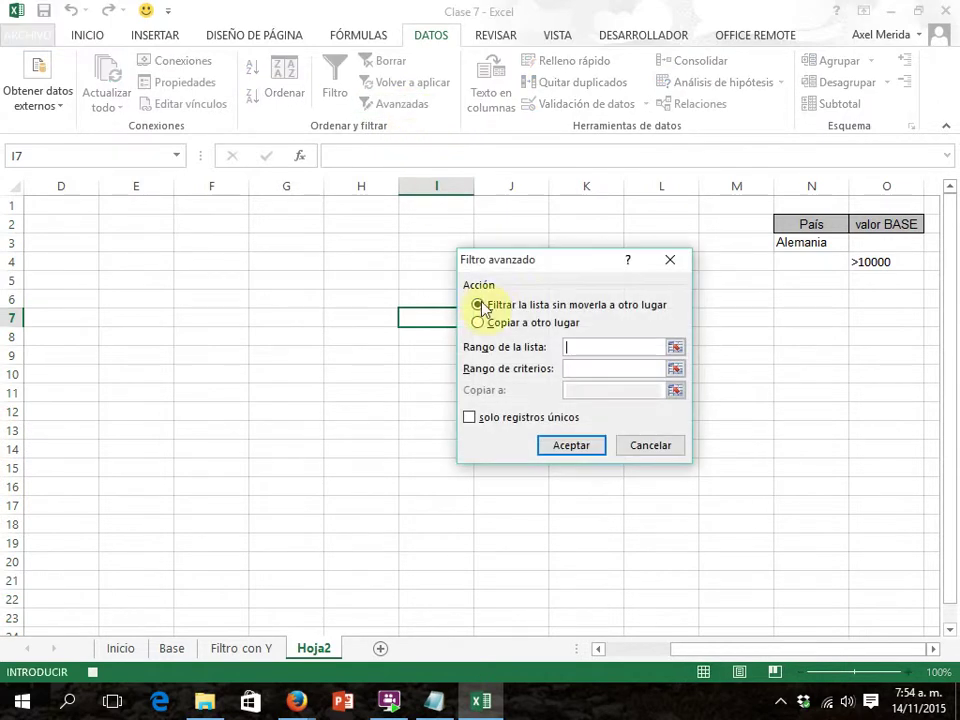
drag(545, 268, 475, 213)
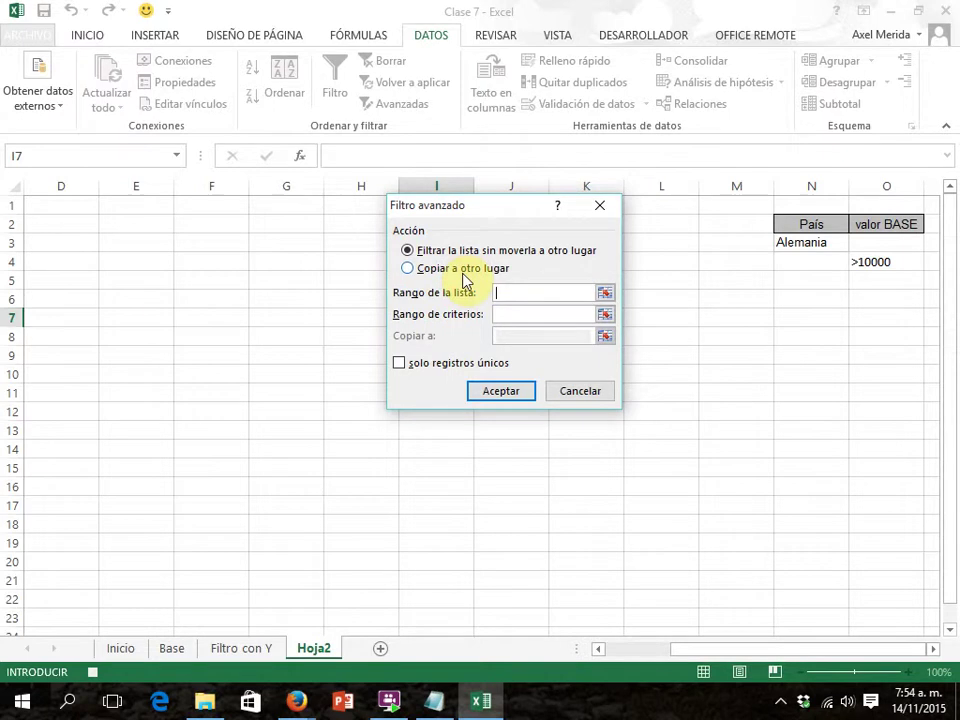
click(406, 268)
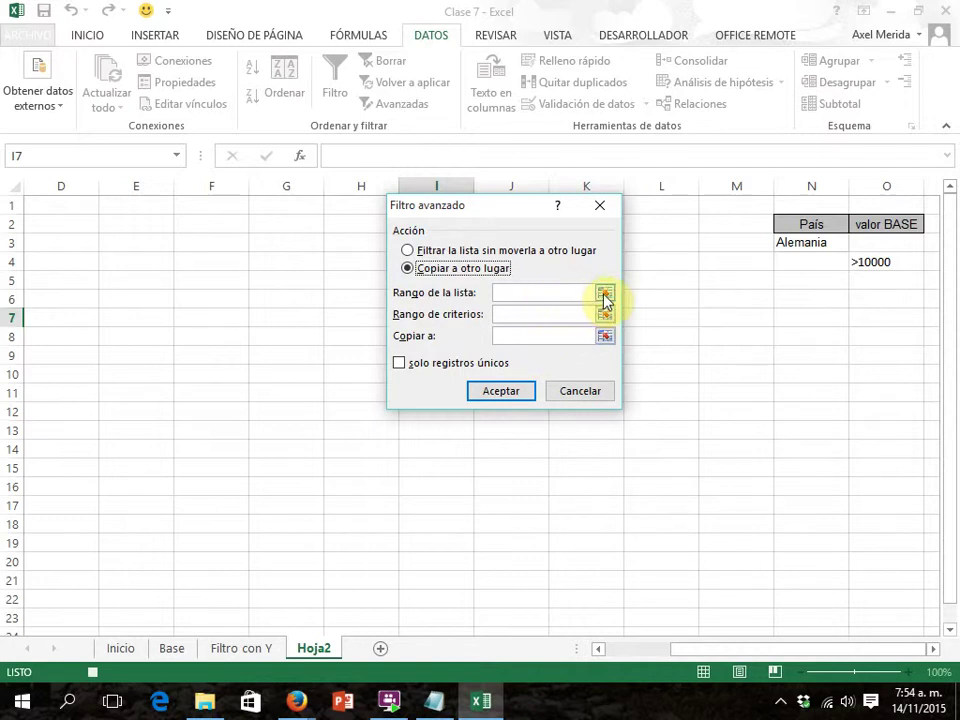
click(572, 293)
text(tablaorigen)
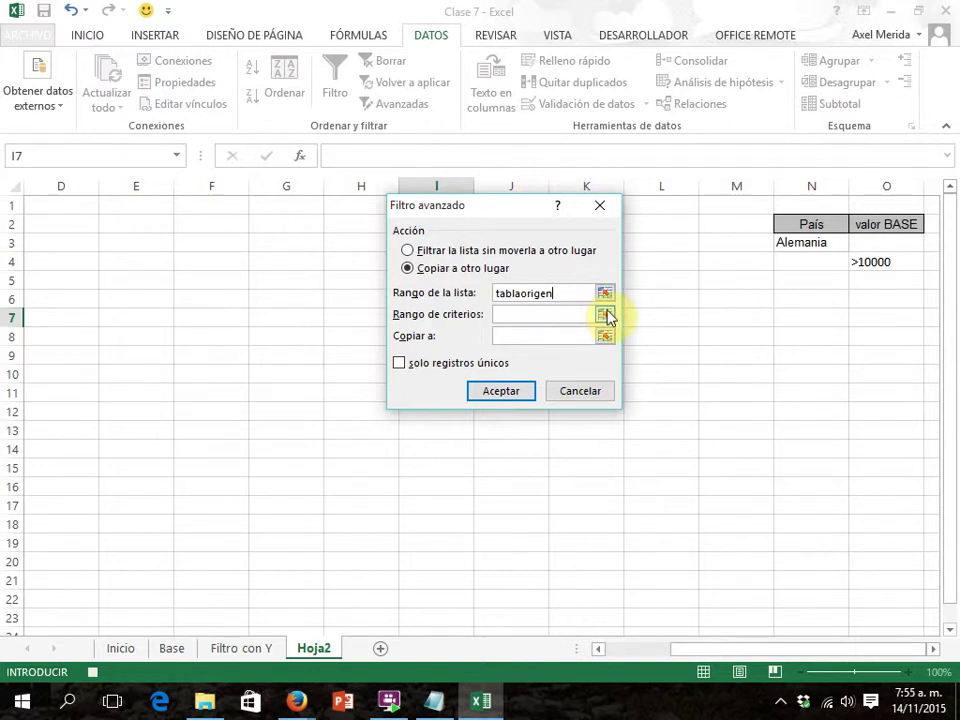
Step: Set the advanced filter's criteria range to Hoja2!$N$2:$O$4 and its copy destination to tabladestino2
click(605, 315)
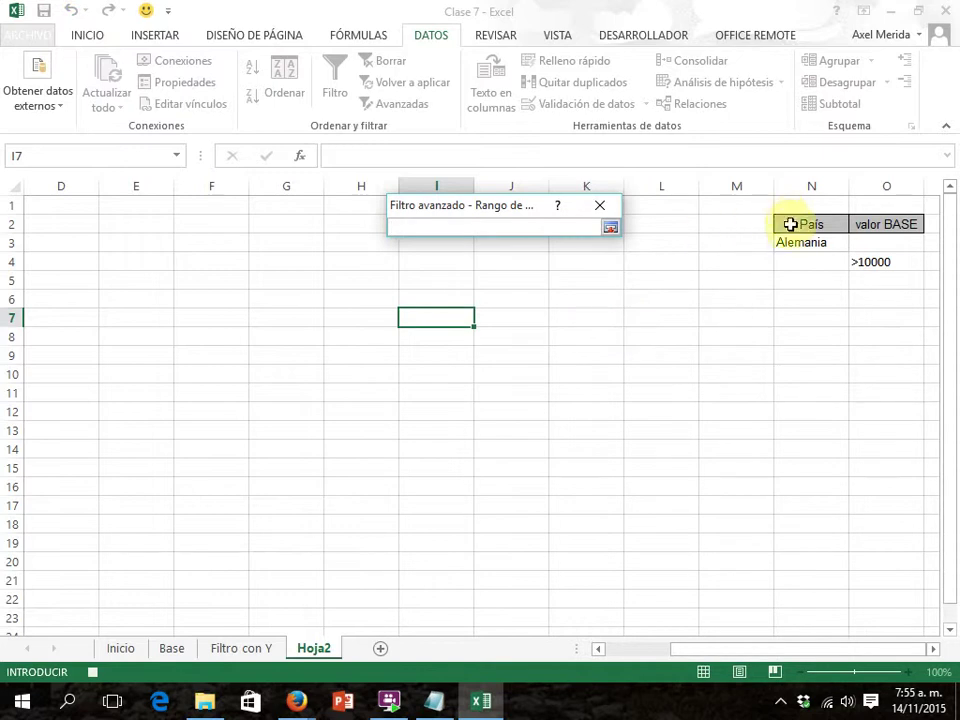
click(813, 225)
drag(815, 226, 848, 256)
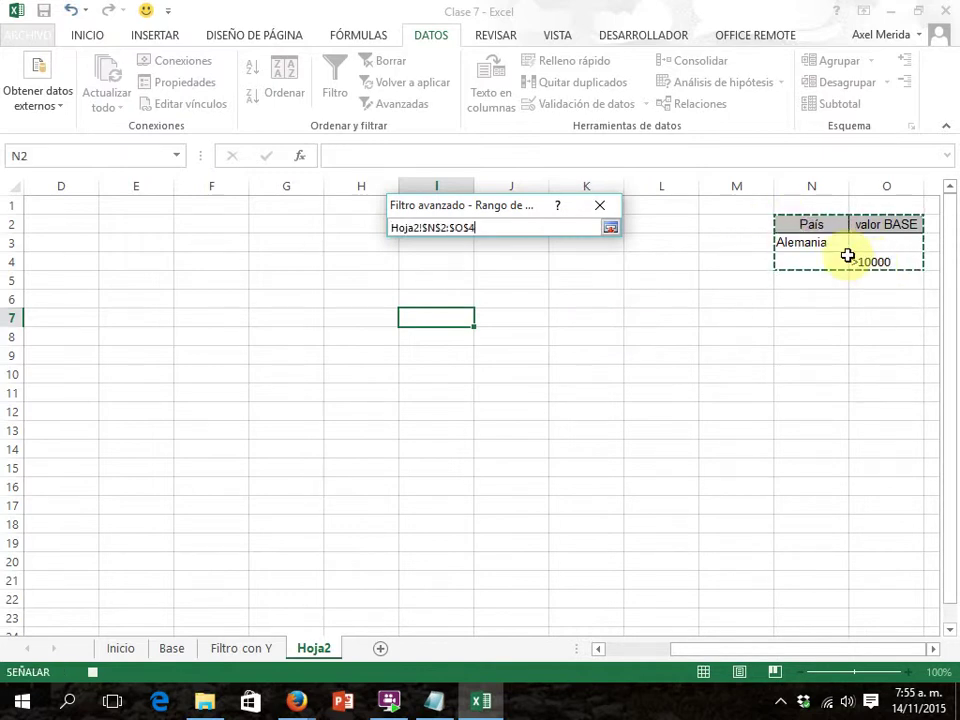
click(600, 206)
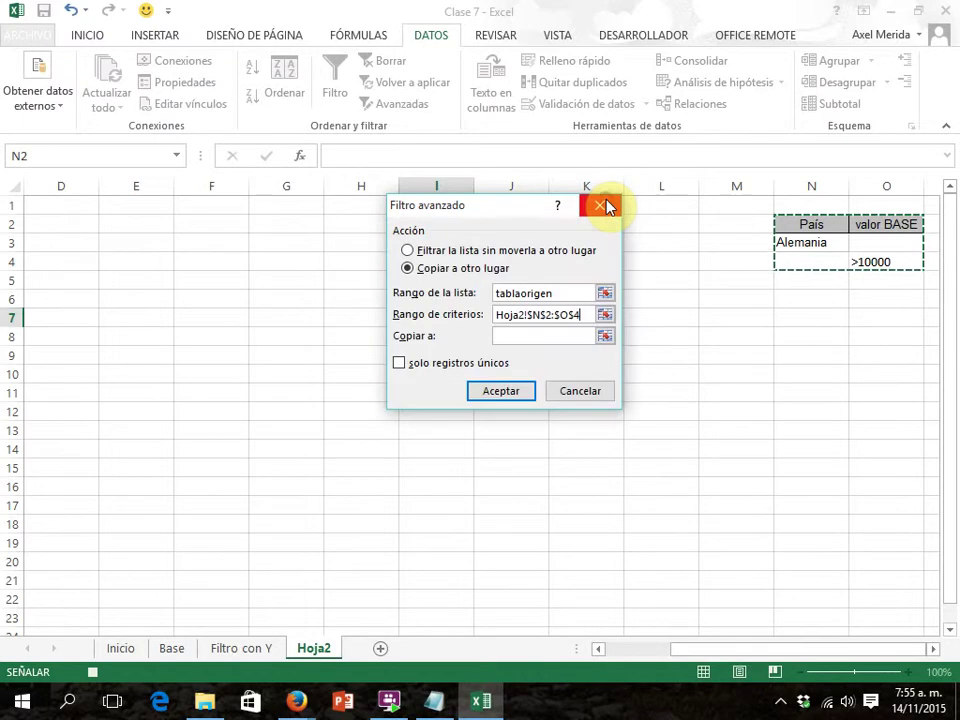
click(553, 336)
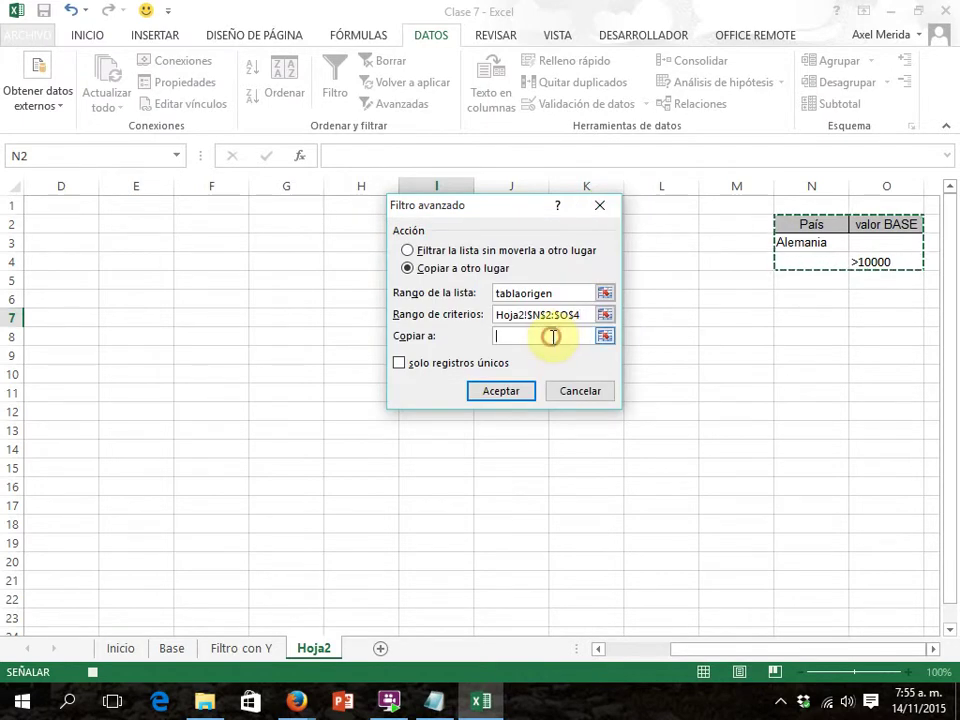
text(tabladestino2)
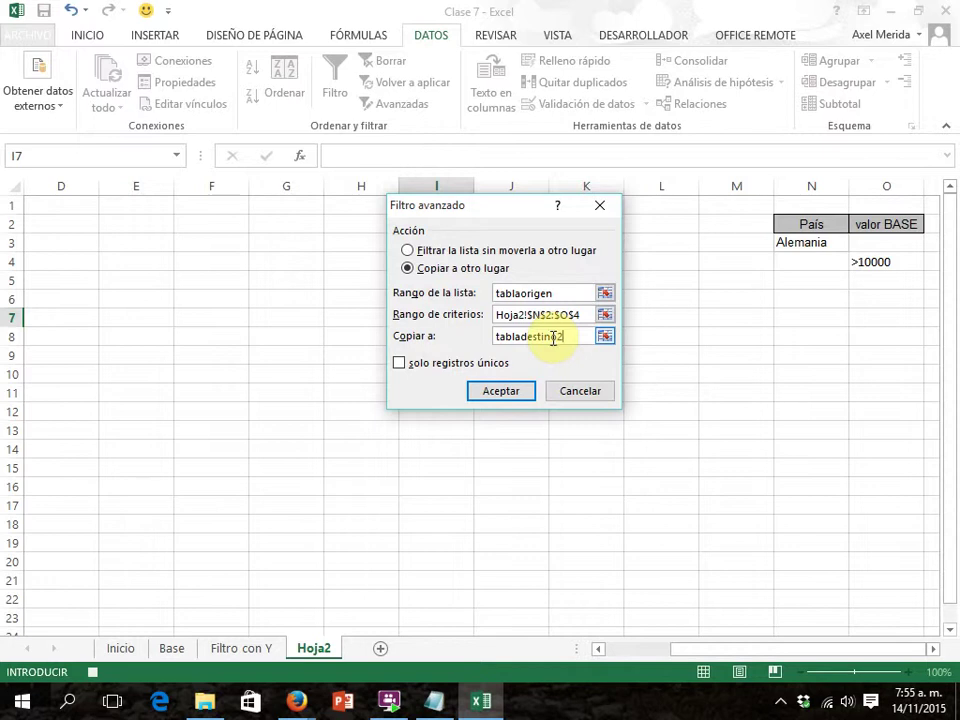
Step: Run the configured advanced filter and stop recording the filtroavanzado2 macro
click(514, 392)
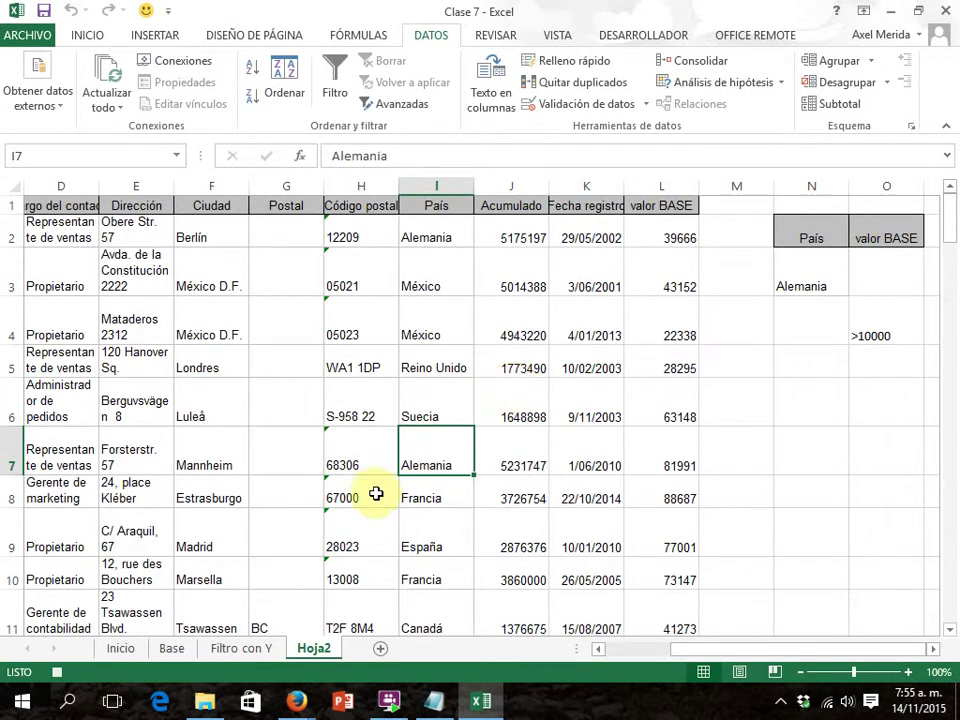
click(57, 672)
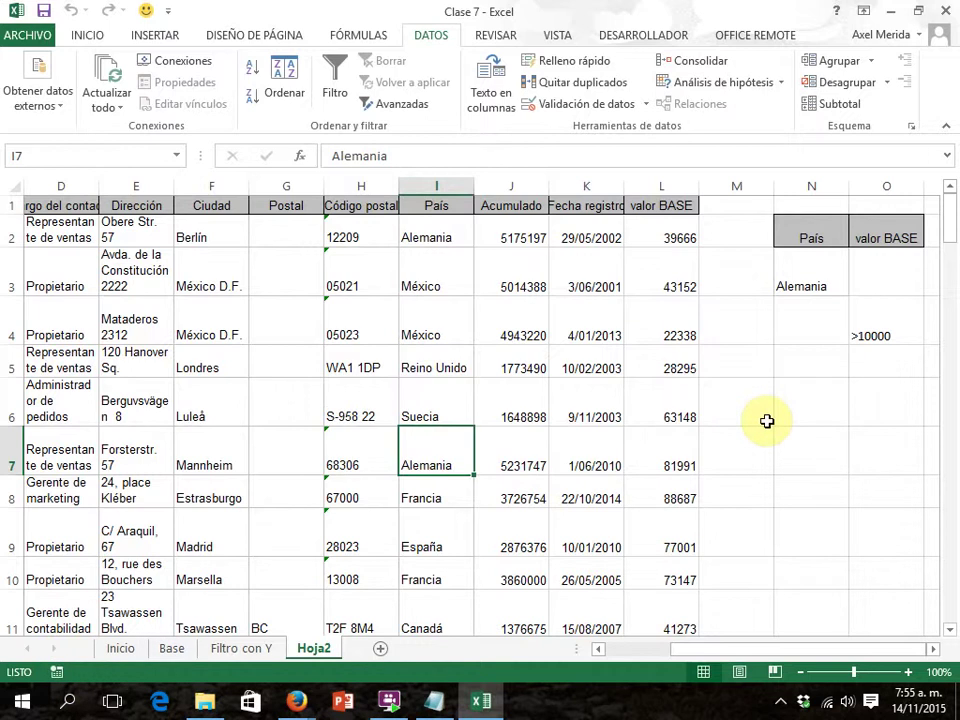
Step: Examine the País and valor BASE columns of the filtered rows on Hoja2 against the OR criteria, through to the end of the list
drag(949, 230, 946, 272)
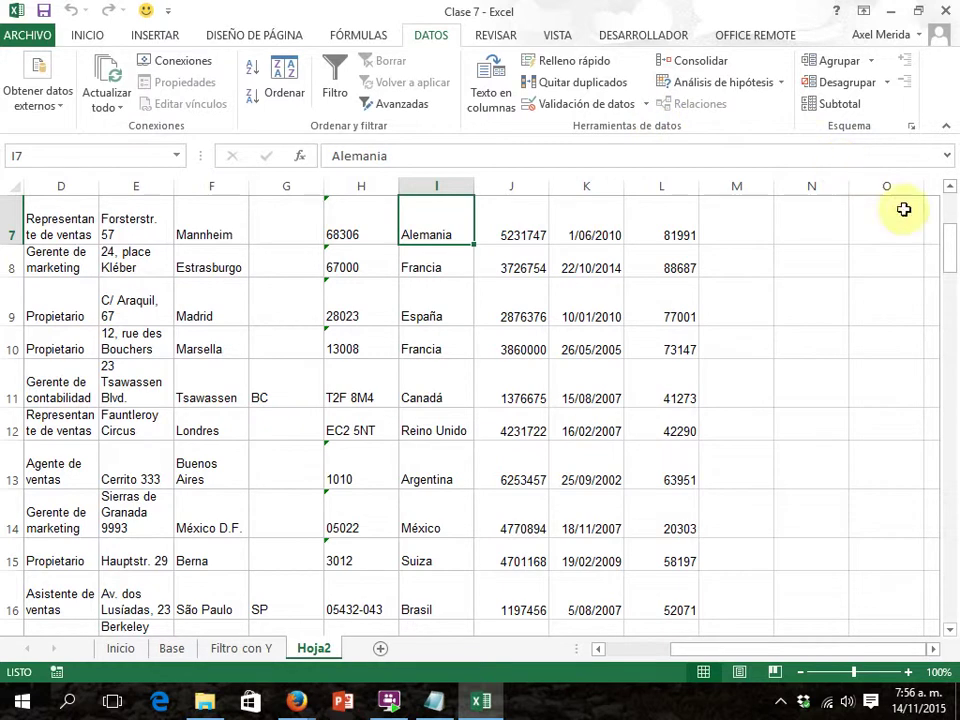
drag(952, 252, 949, 188)
click(438, 237)
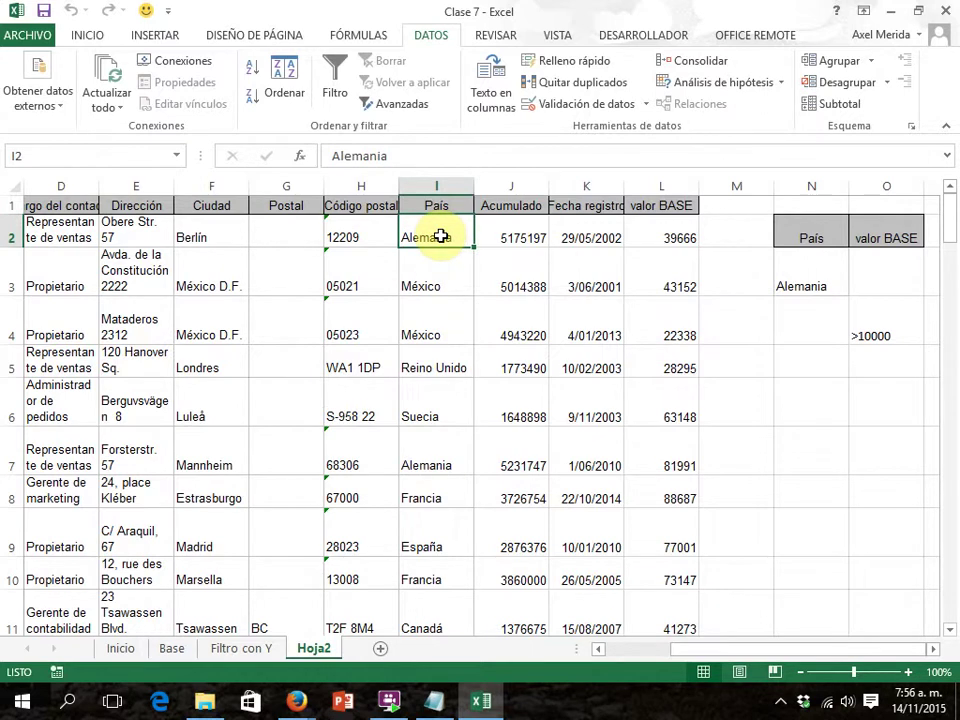
click(432, 281)
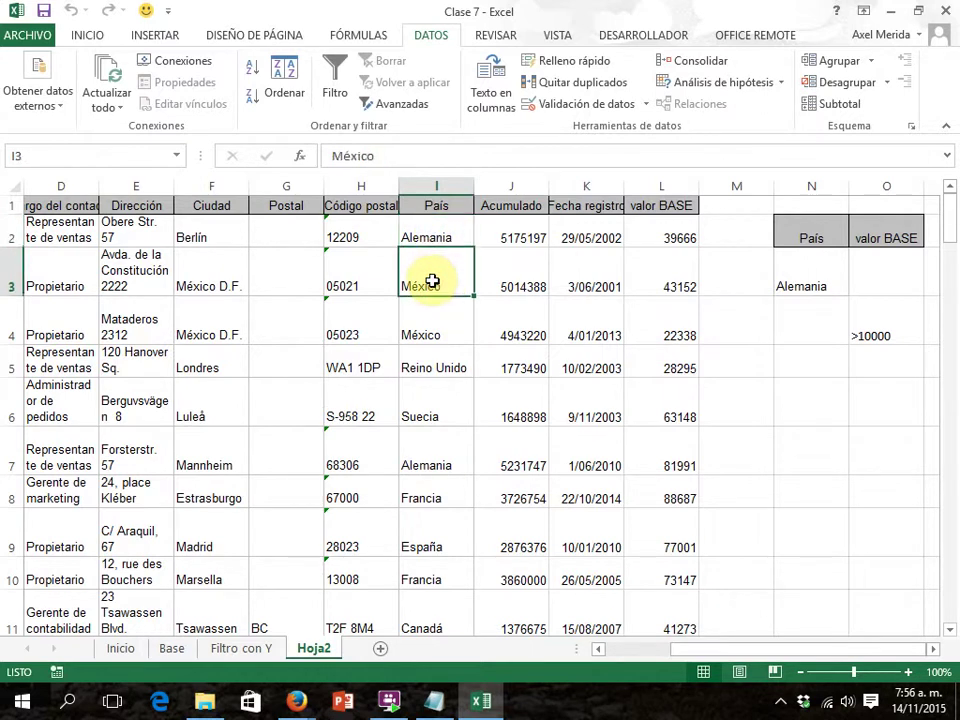
click(681, 281)
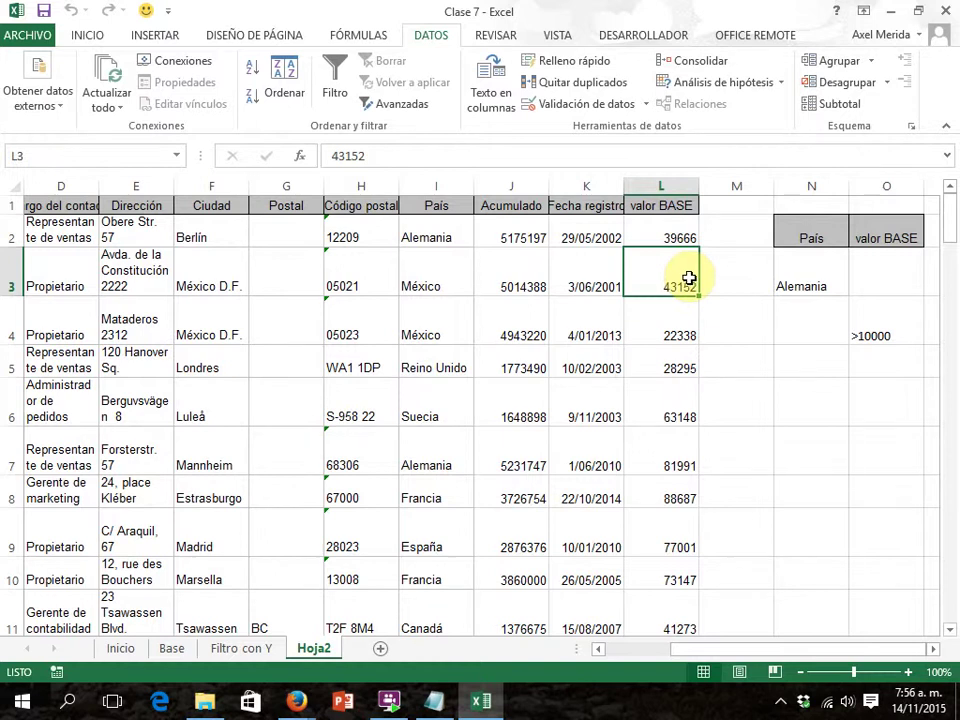
click(427, 324)
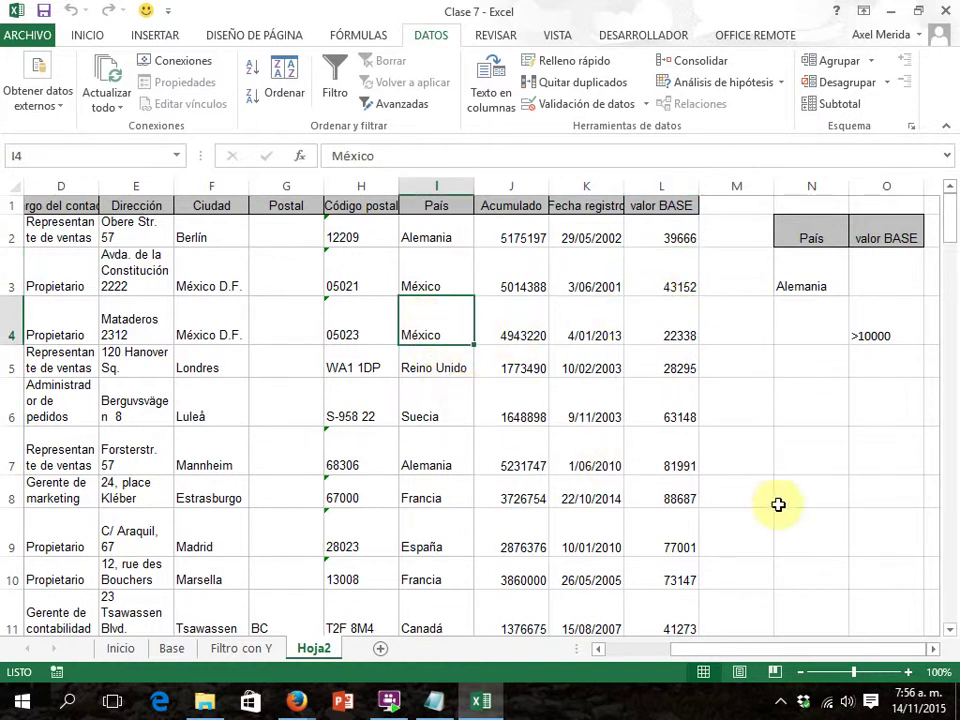
drag(951, 229, 956, 344)
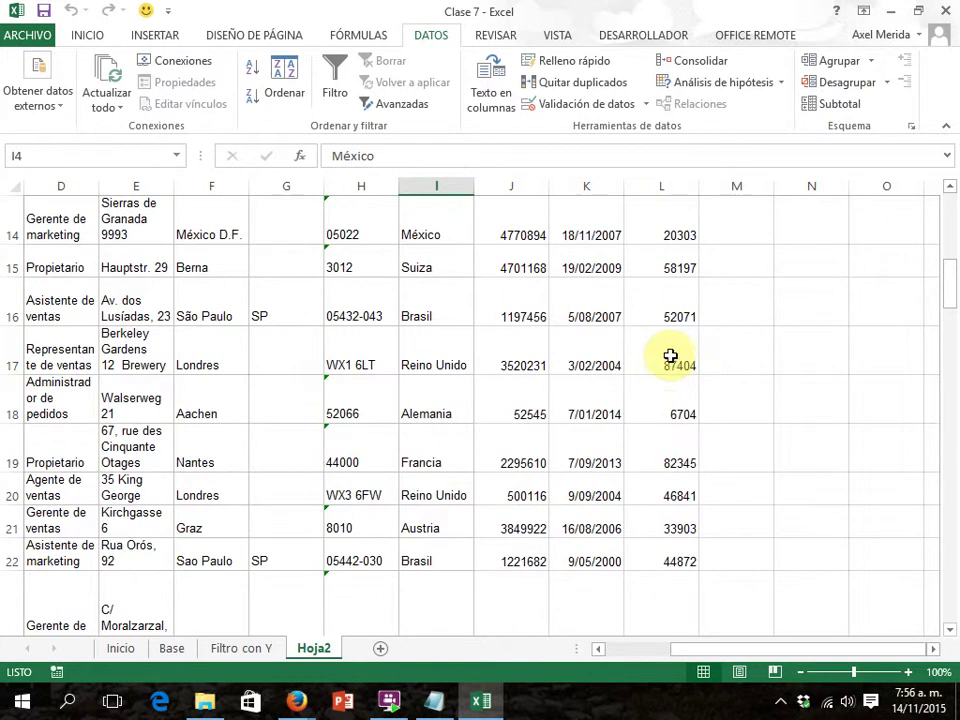
click(675, 414)
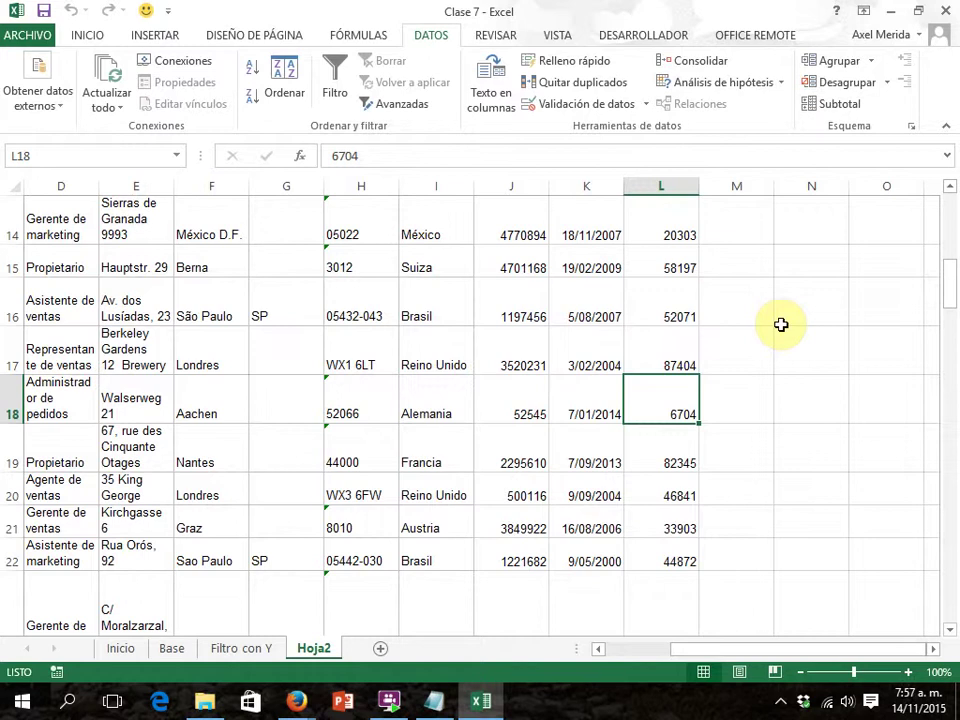
drag(949, 292, 949, 604)
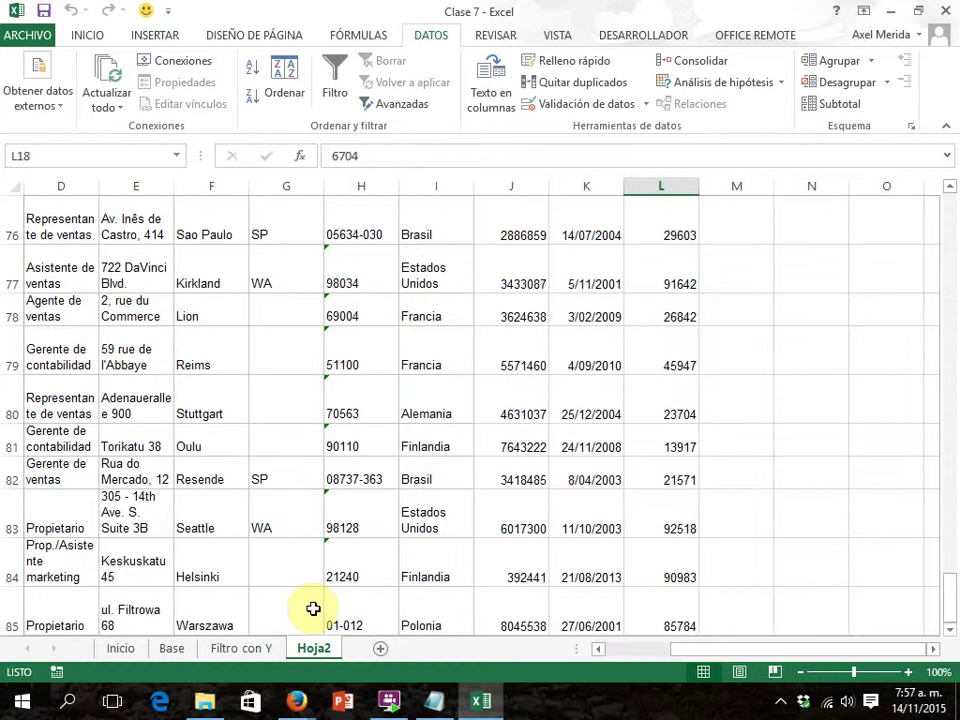
drag(950, 592, 938, 180)
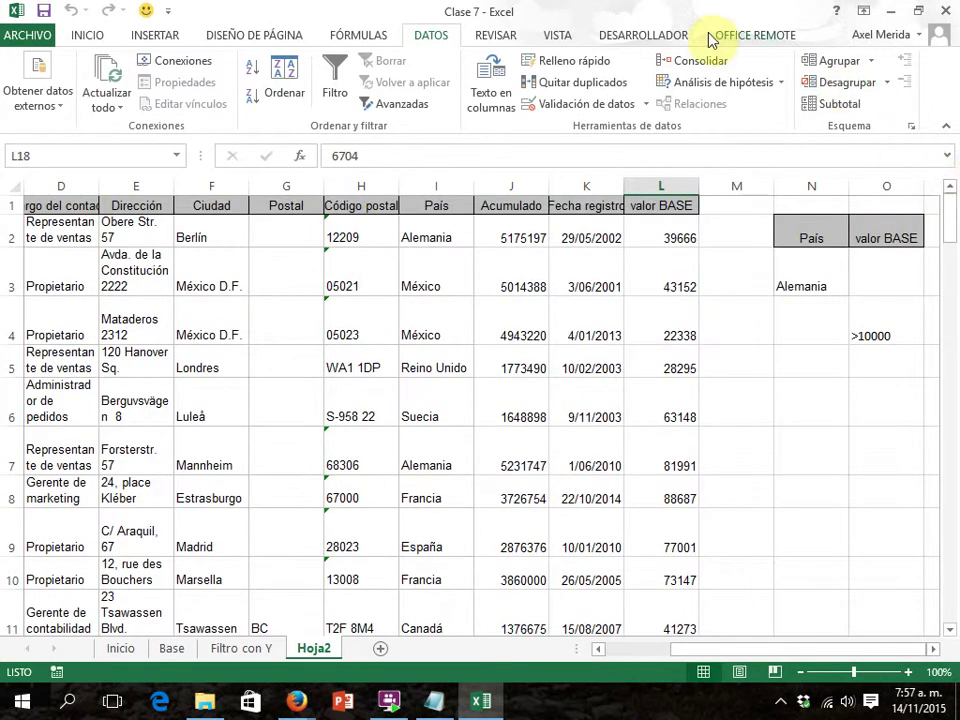
Step: Check in the ribbon customization options where the Desarrollador tab is enabled, and leave without making changes
click(650, 36)
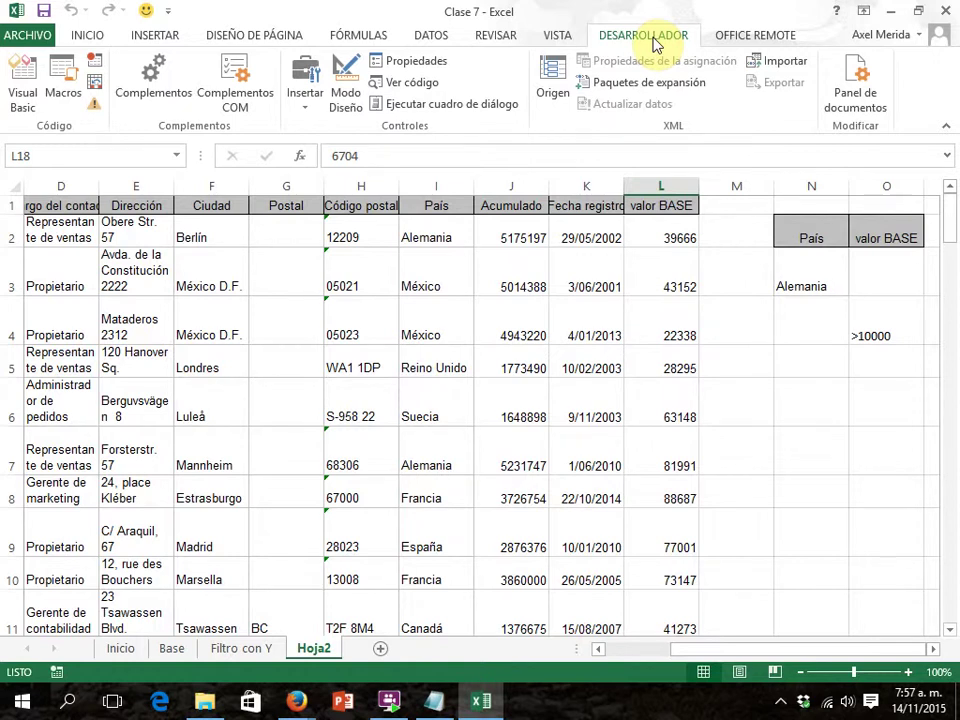
click(168, 11)
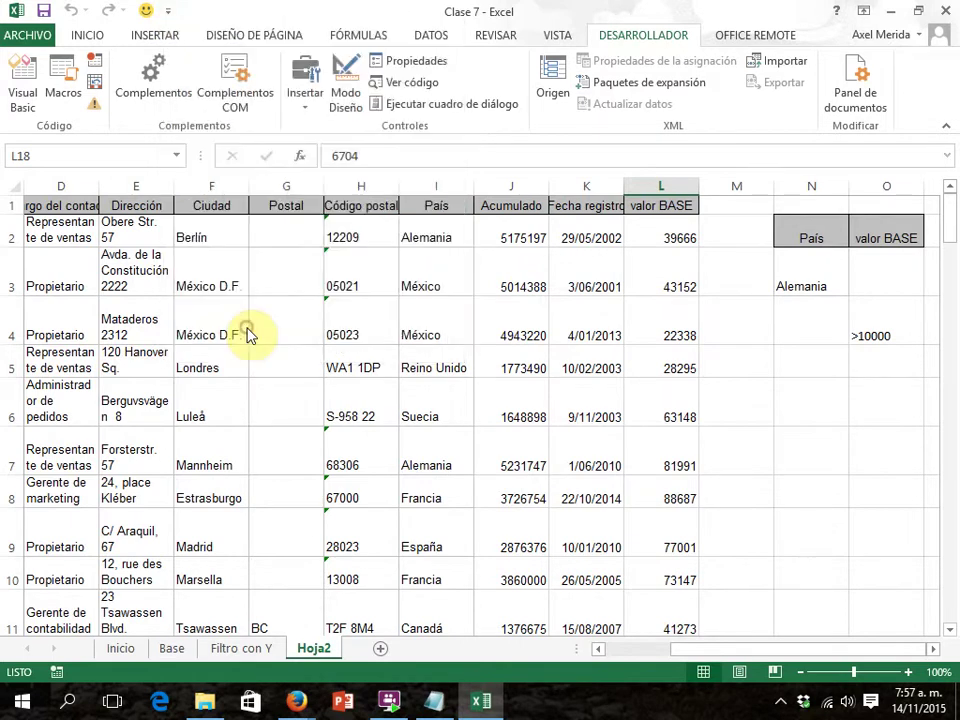
click(248, 328)
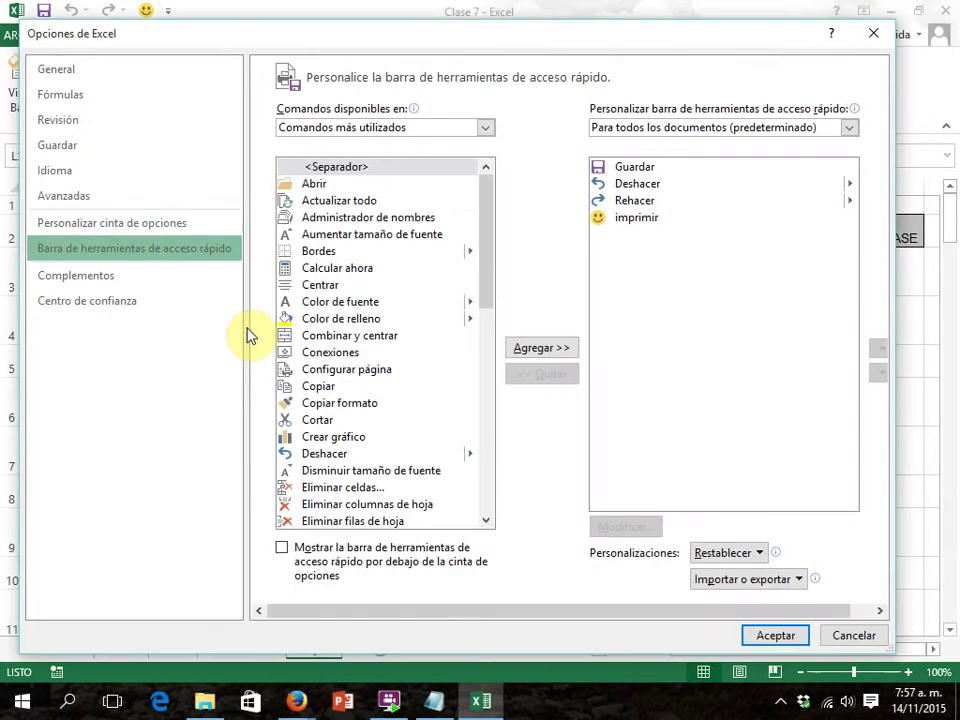
click(183, 225)
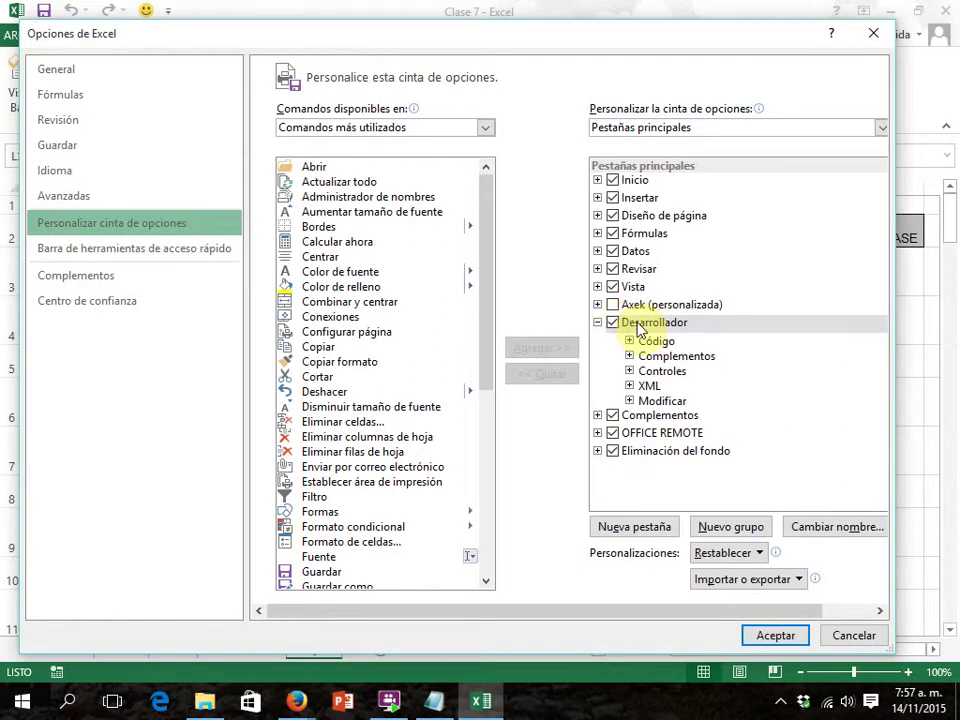
click(840, 636)
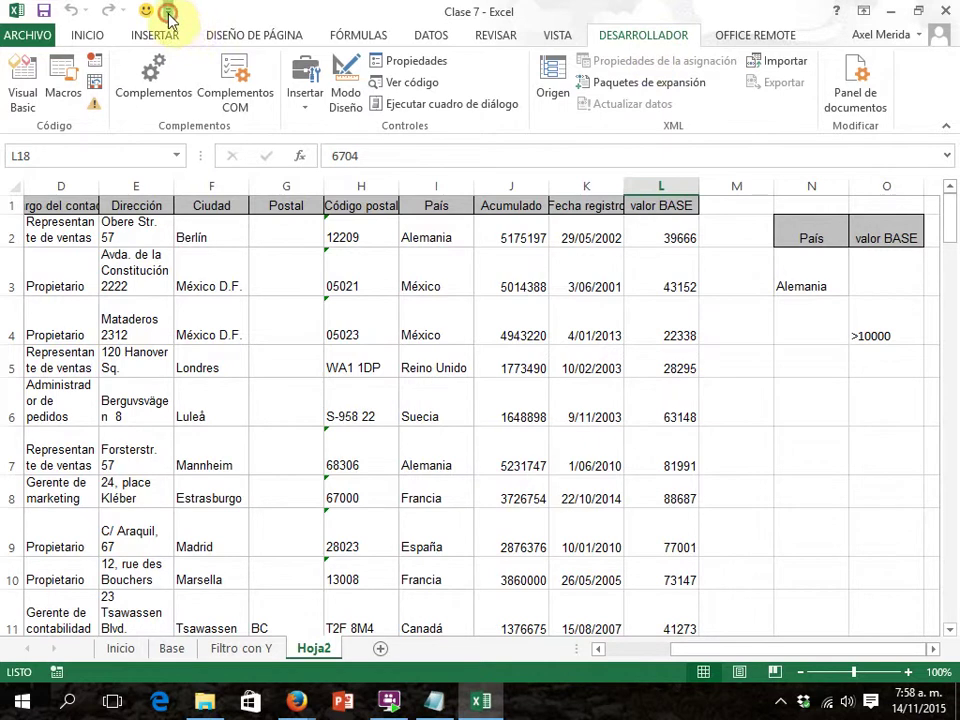
Step: Look up Insertar controles among the Desarrollador commands available for the quick access toolbar, and leave without adding it
click(168, 13)
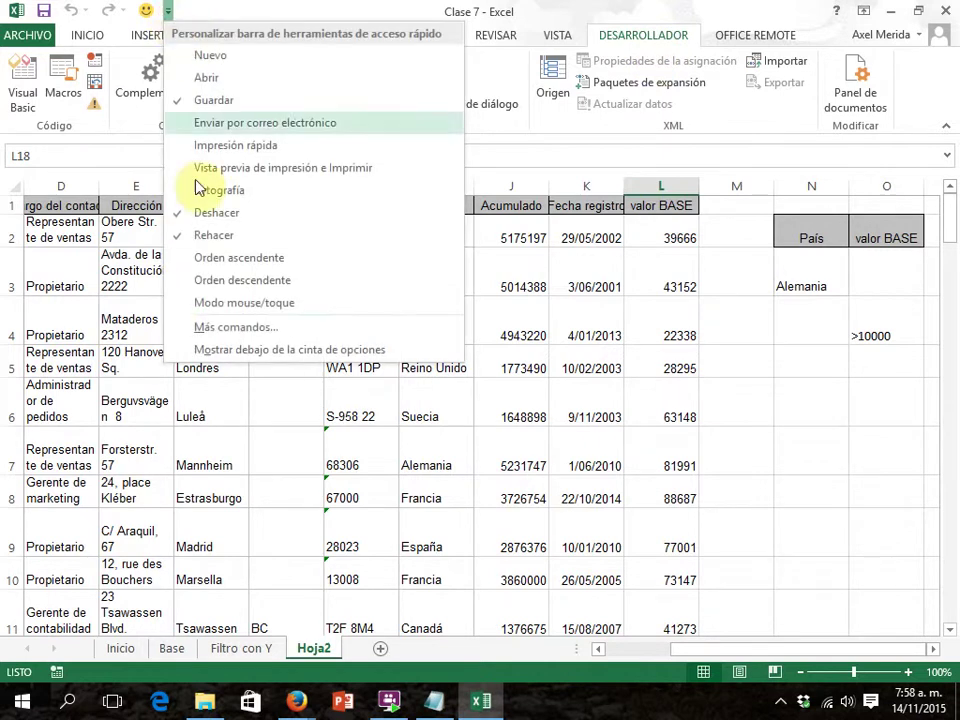
click(247, 328)
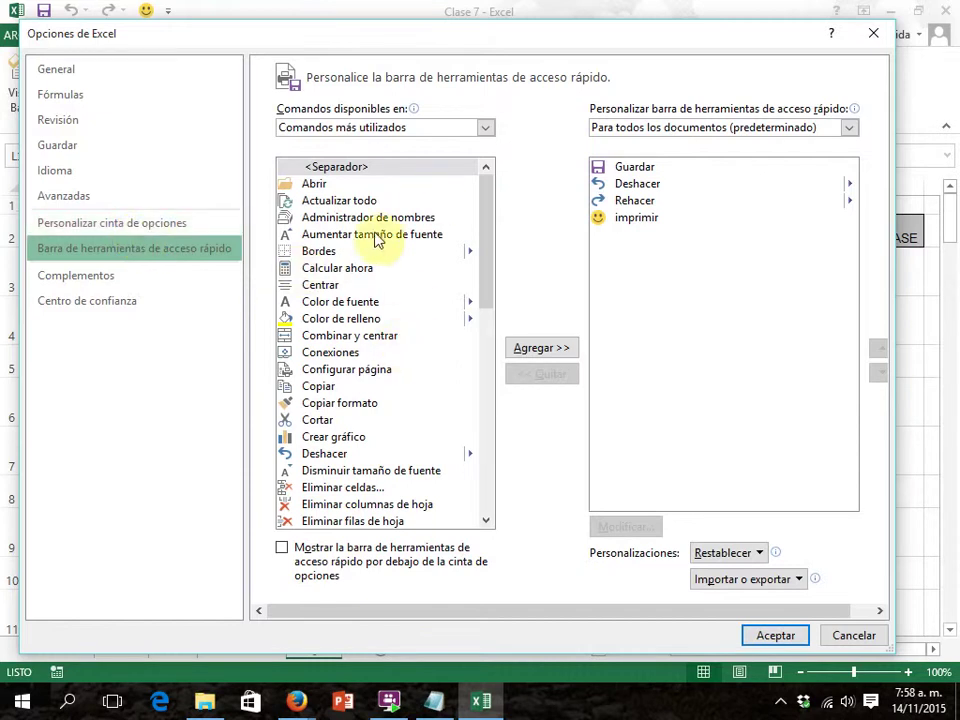
click(488, 127)
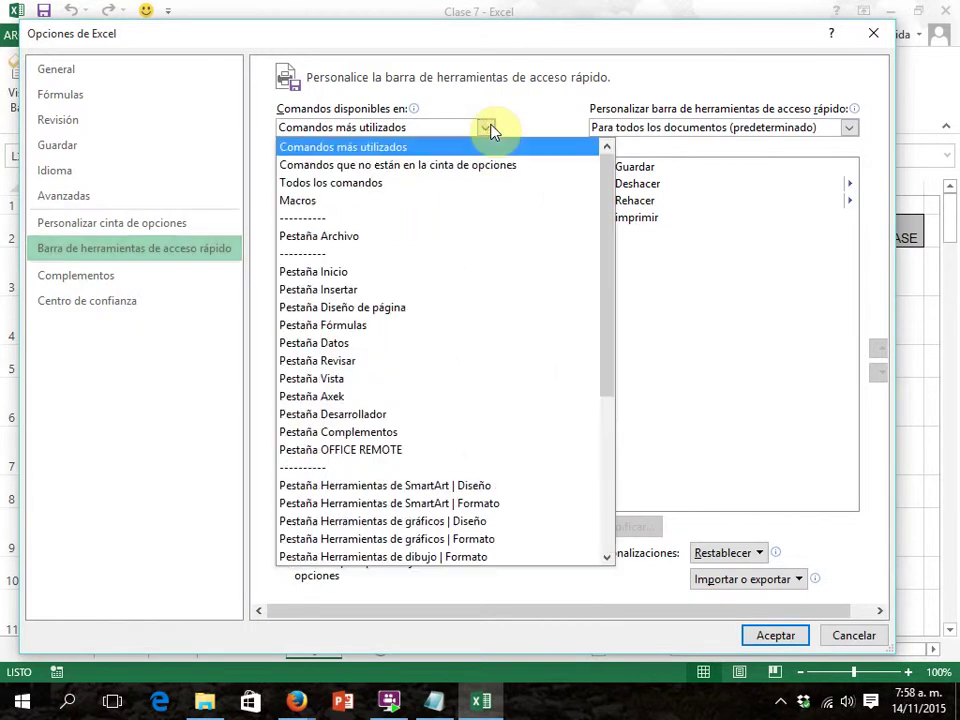
click(353, 416)
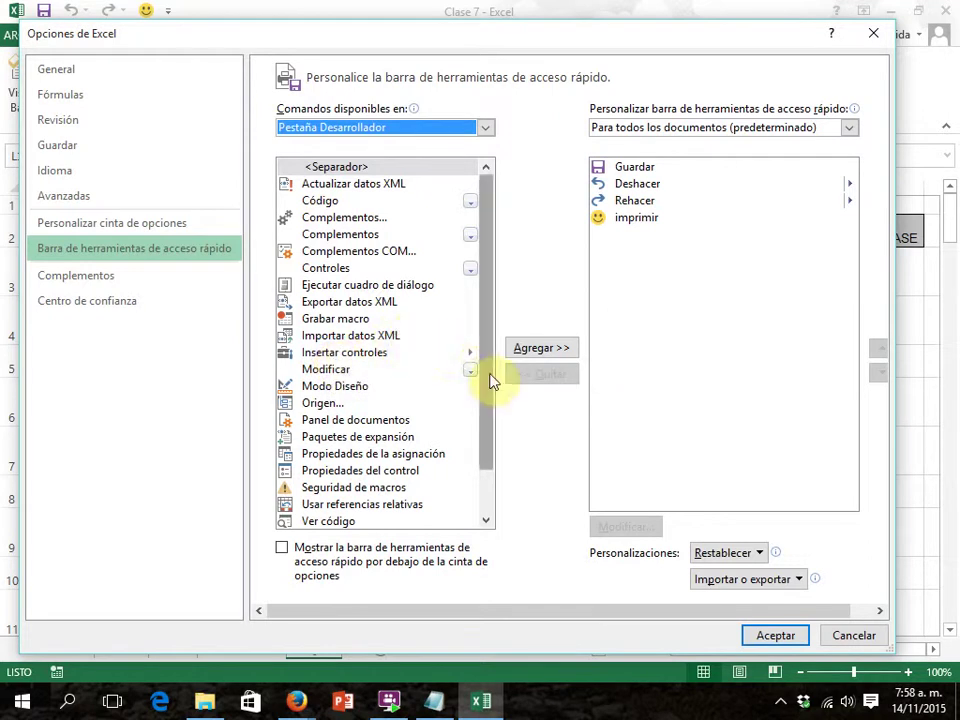
drag(491, 381, 497, 422)
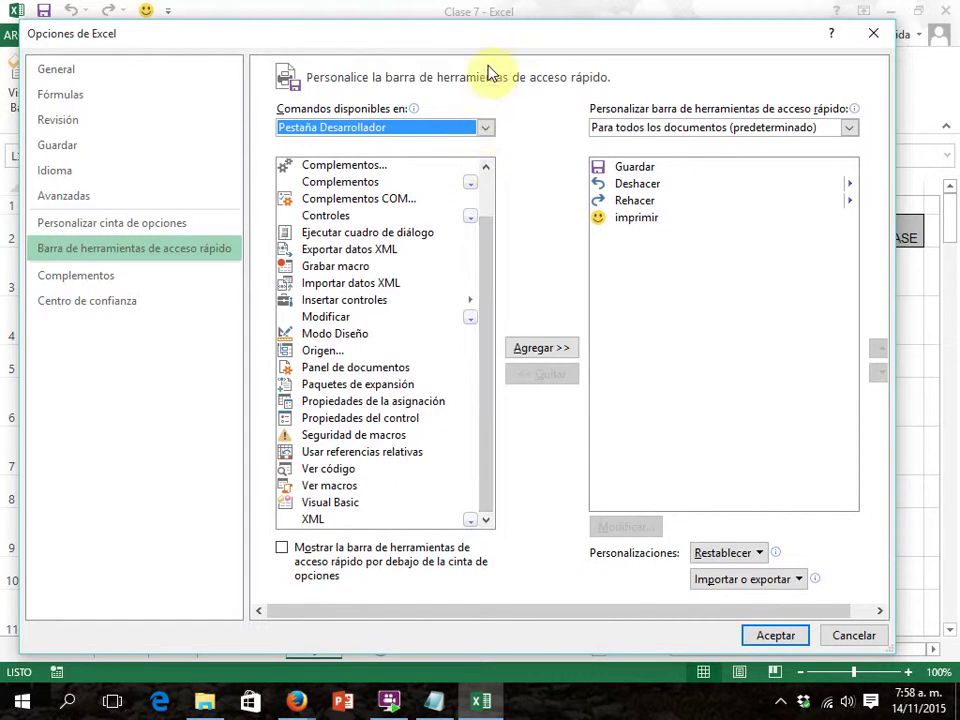
click(368, 308)
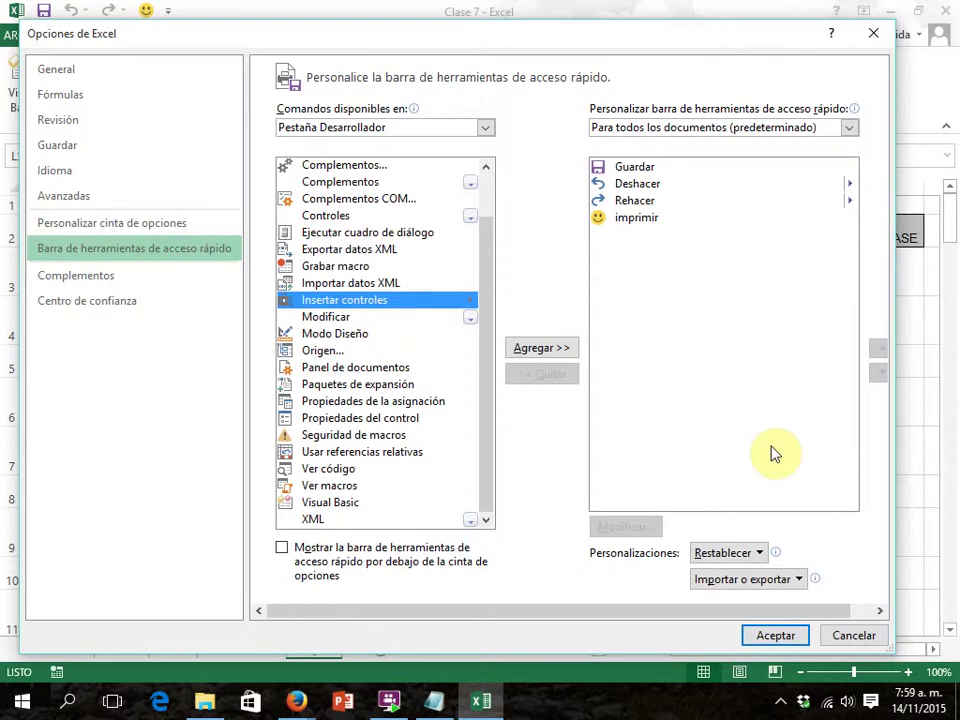
click(853, 636)
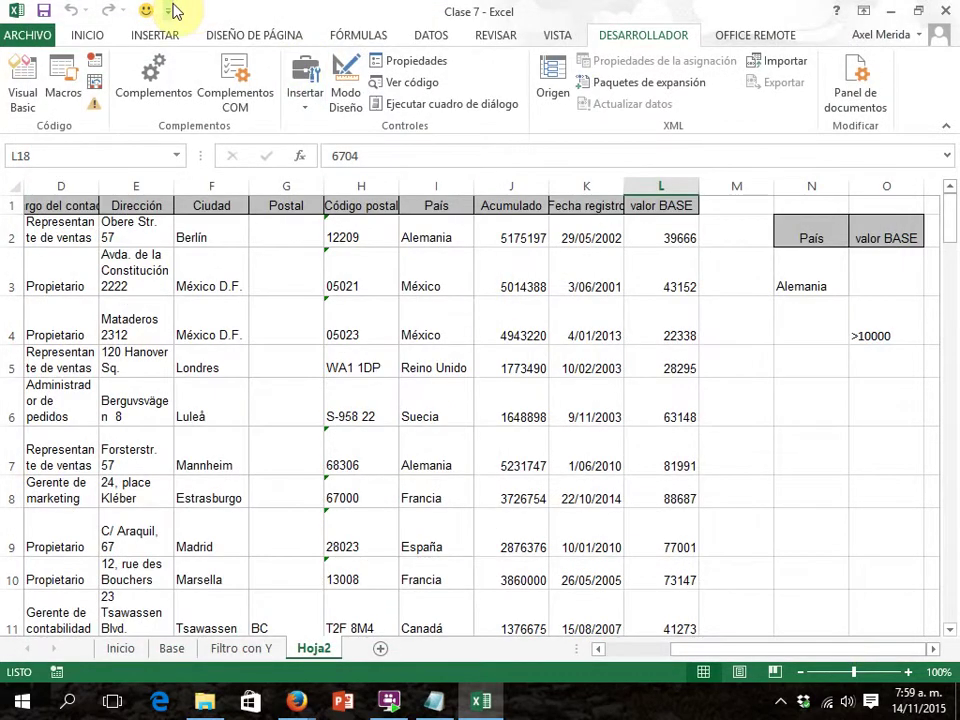
Step: Insert a form control button below the criteria, across columns N and O, and assign the macro filtroavanzado2 to it
click(309, 99)
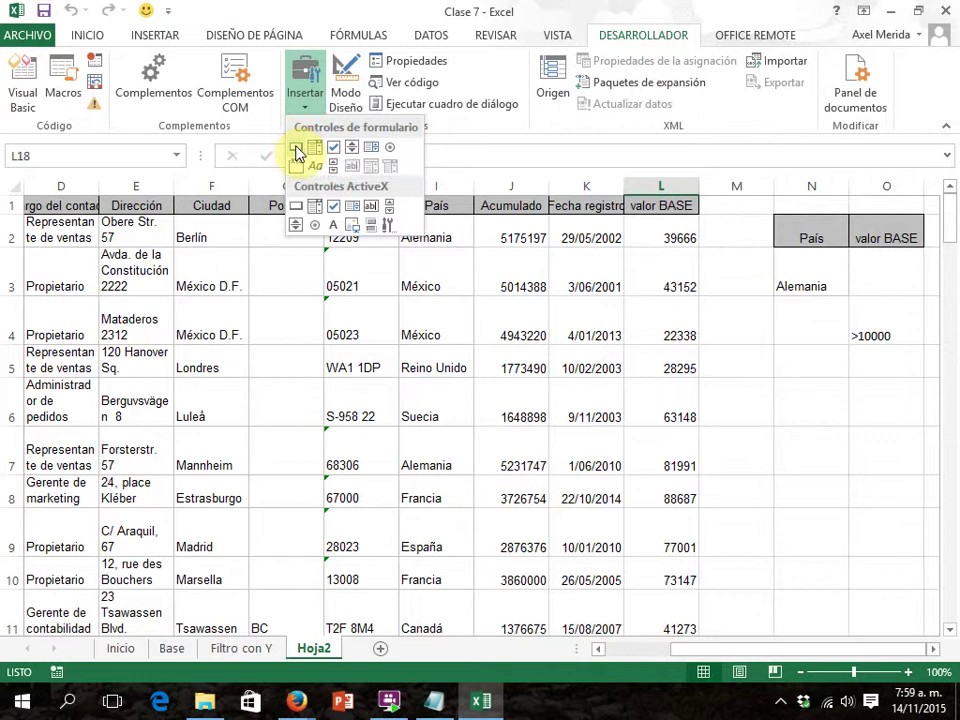
click(297, 152)
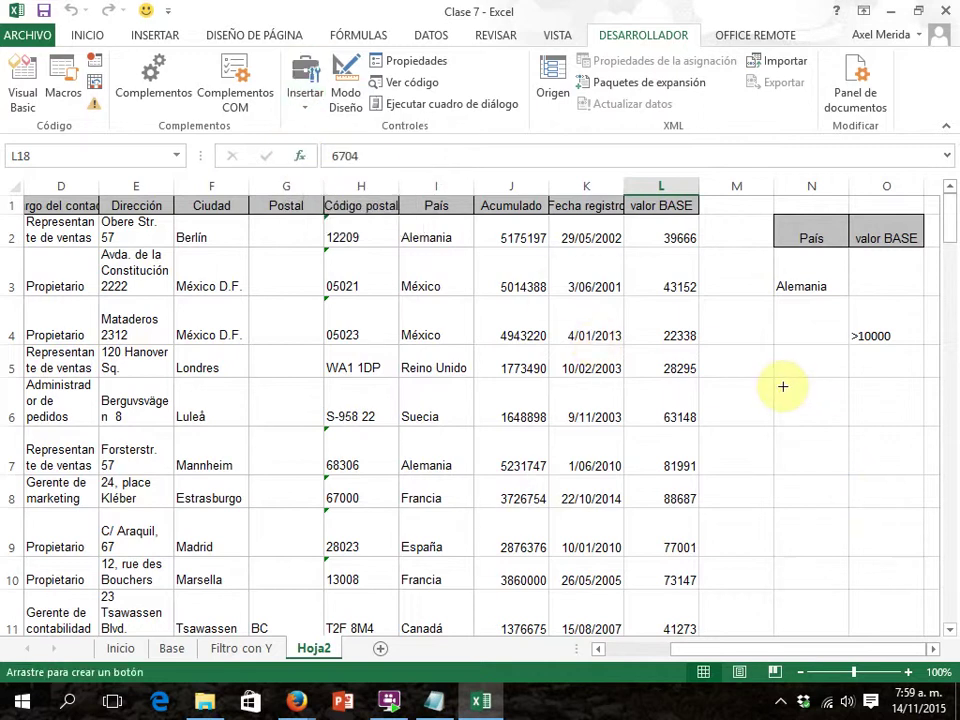
mouse_move(789, 372)
mouse_down()
mouse_move(857, 435)
mouse_move(906, 423)
mouse_up()
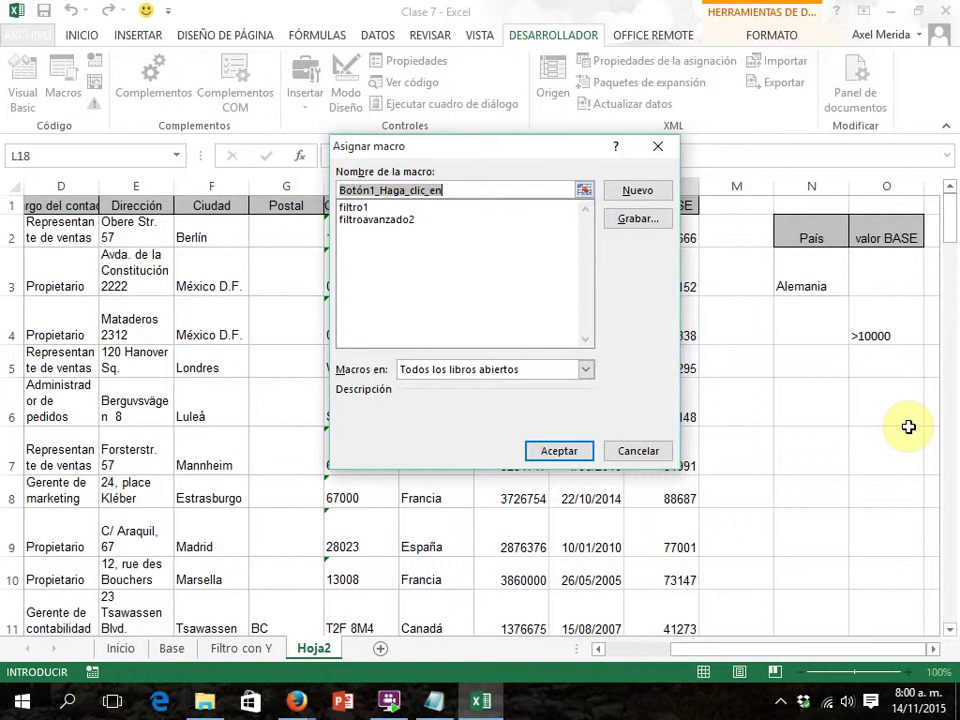
click(380, 221)
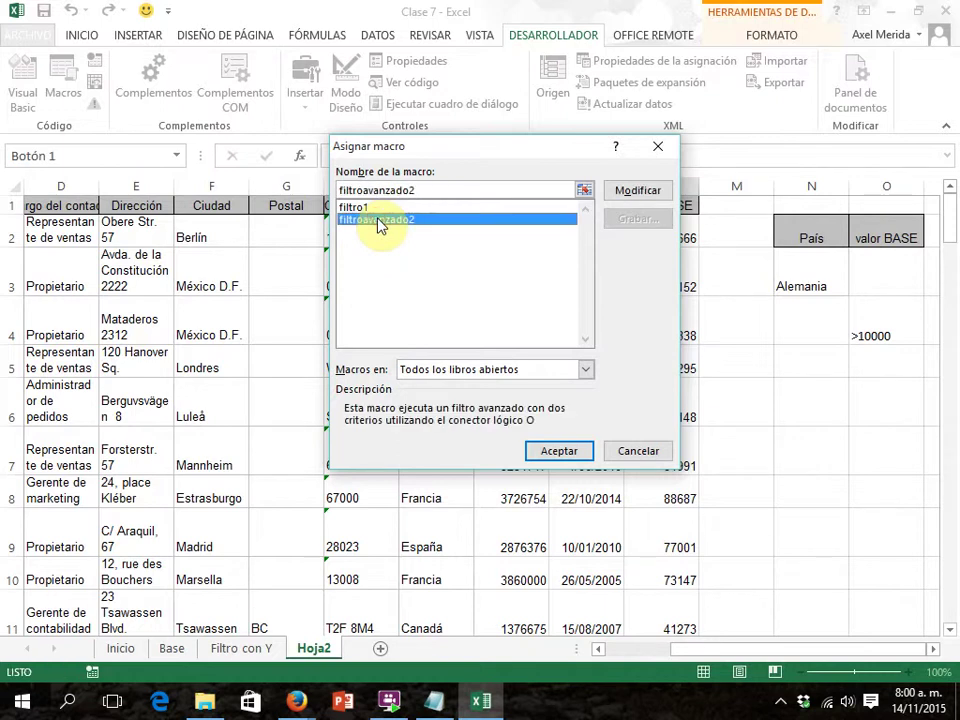
click(558, 452)
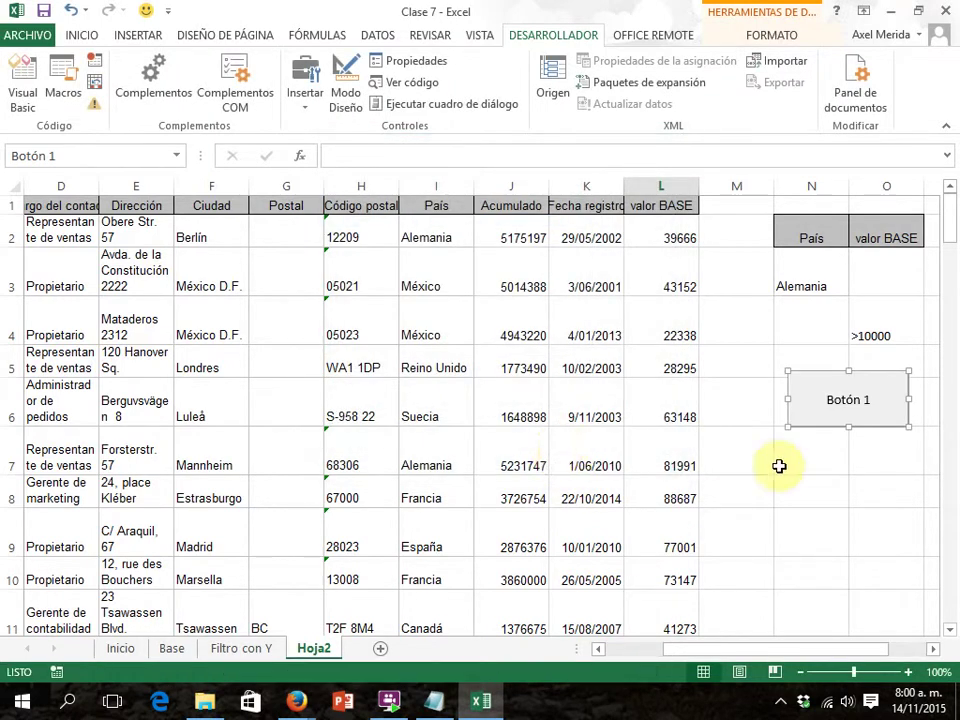
Step: Change the new button's caption to "Filtrar" and deselect the button
click(877, 399)
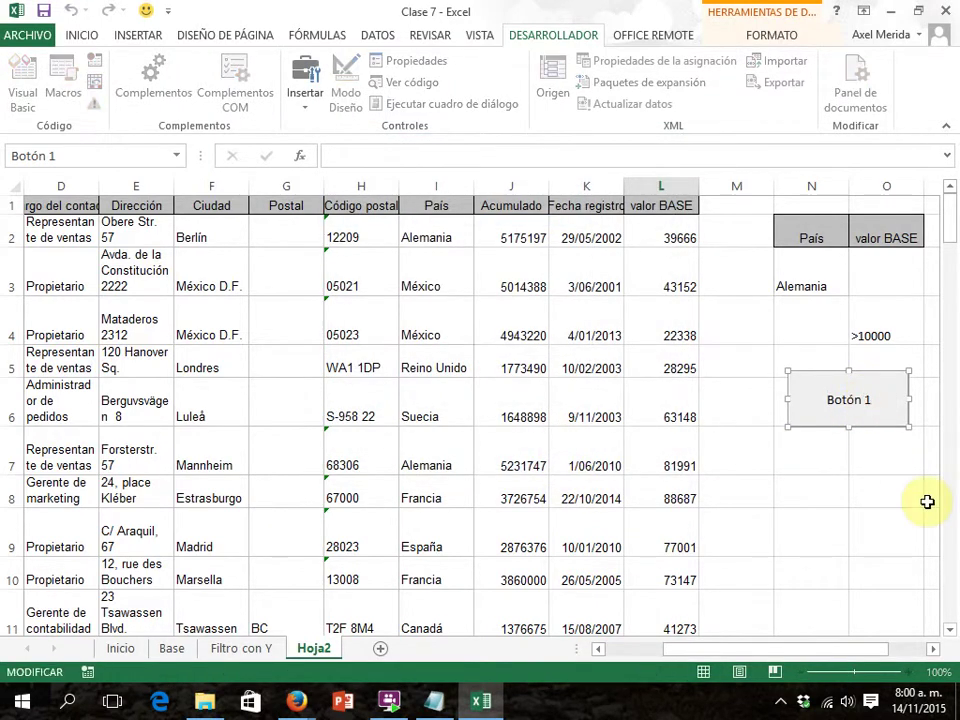
key(Delete)
key(Delete)
key(Delete)
key(Delete)
key(Delete)
key(Delete)
key(Delete)
text(Filtrar)
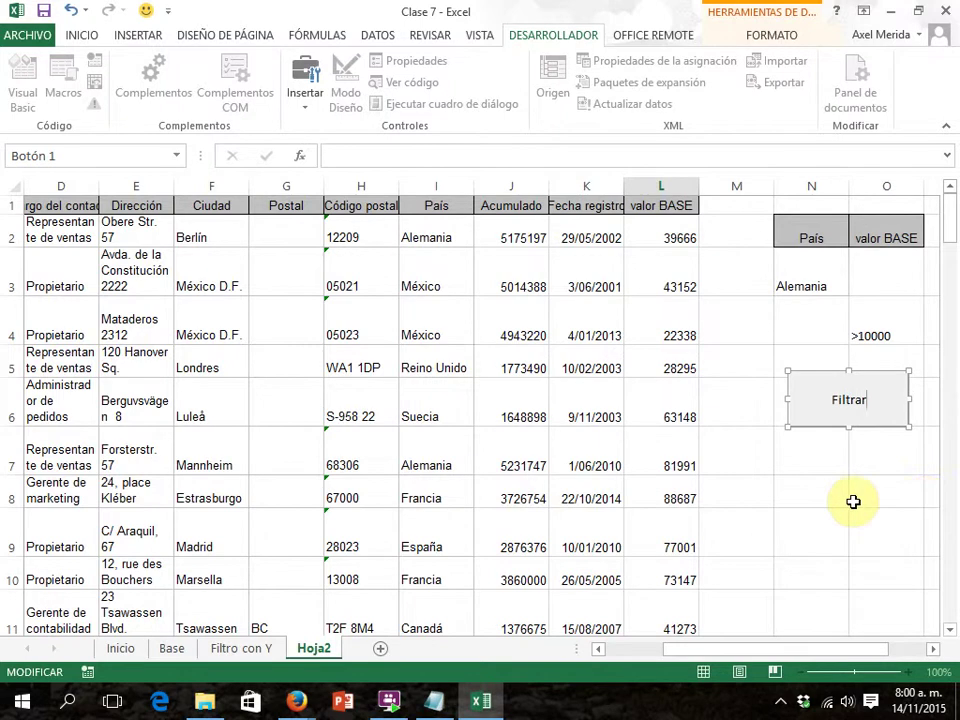
click(853, 502)
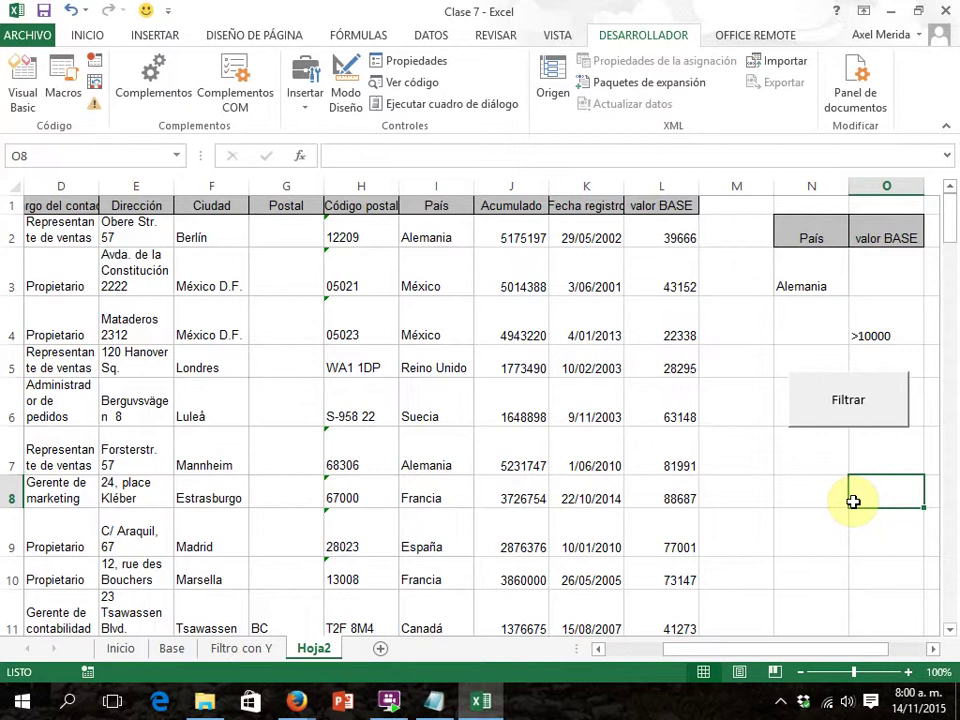
click(779, 704)
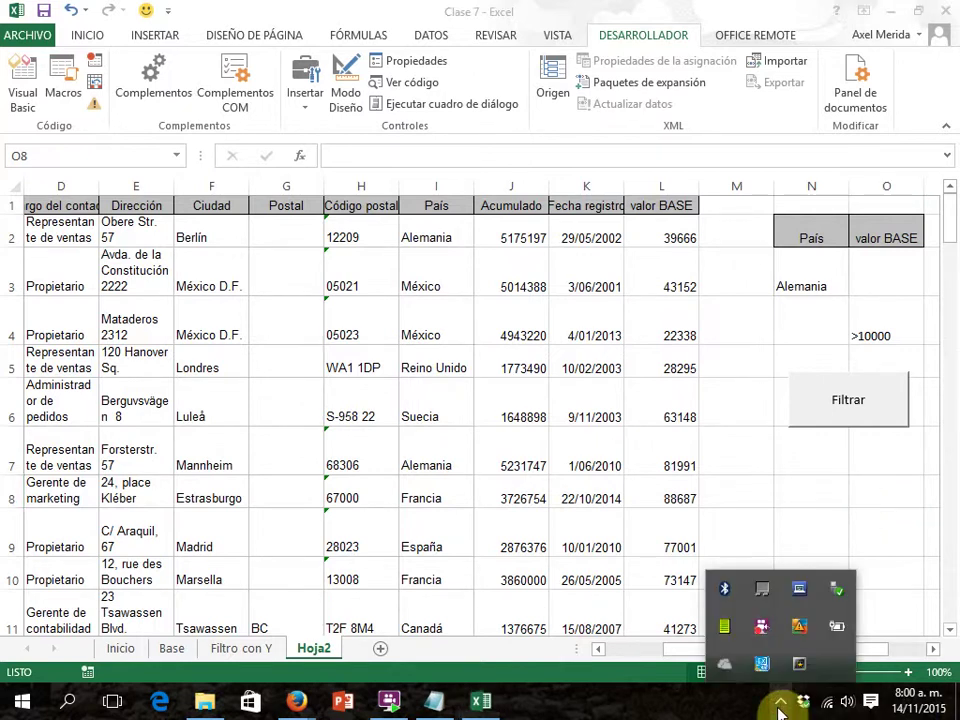
right_click(764, 628)
click(795, 341)
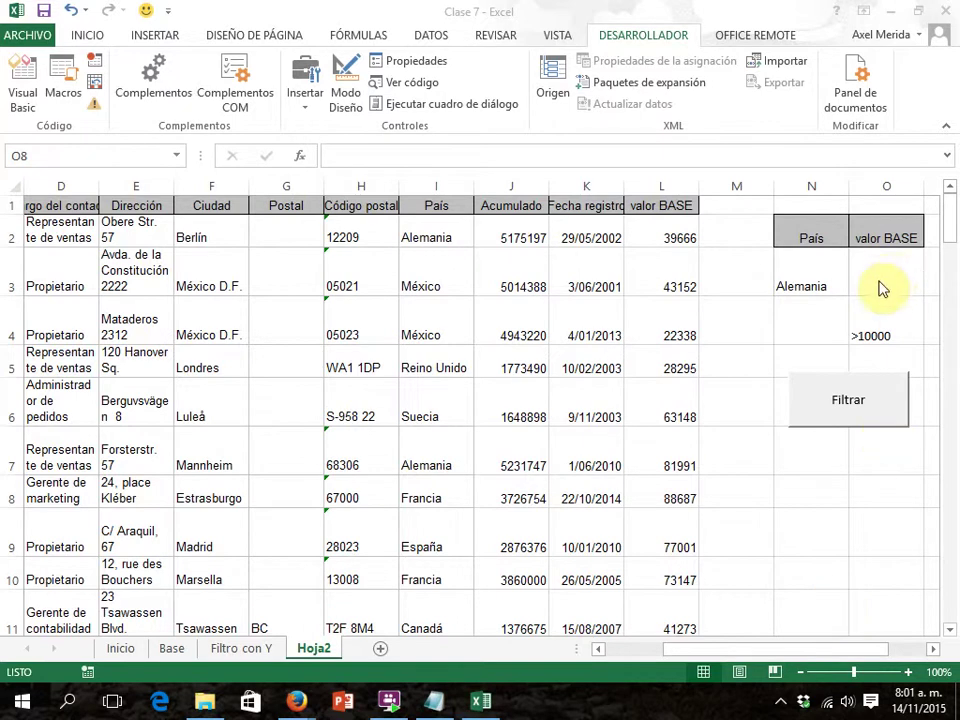
Step: Set the valor BASE criterion in O4 to >50000, run the Filtrar button's macro, and review the filtered rows down to the end
click(872, 325)
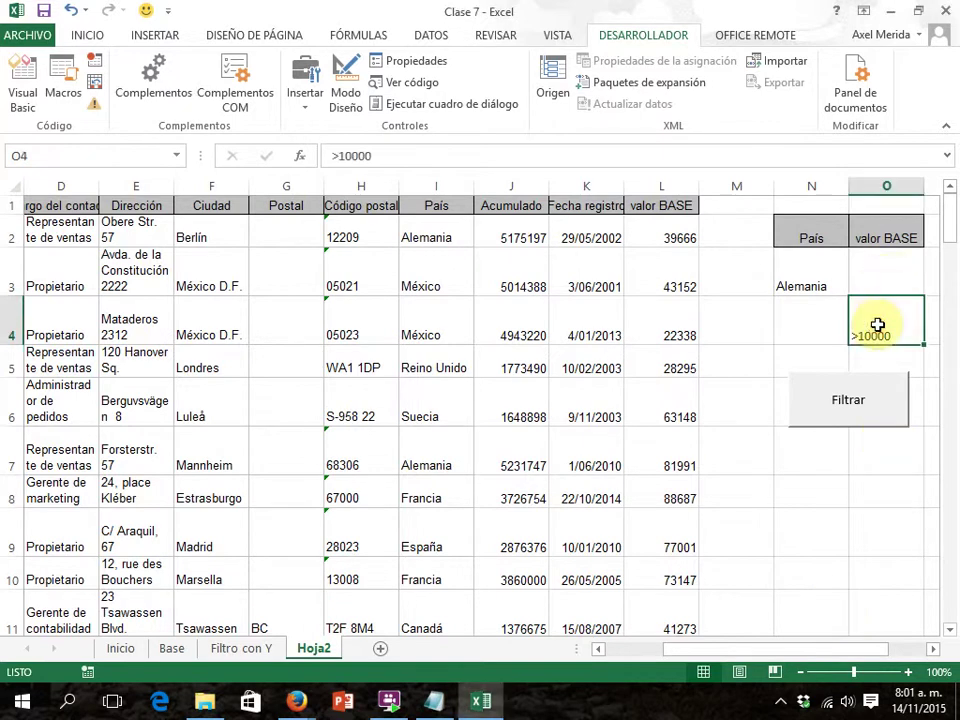
text(>)
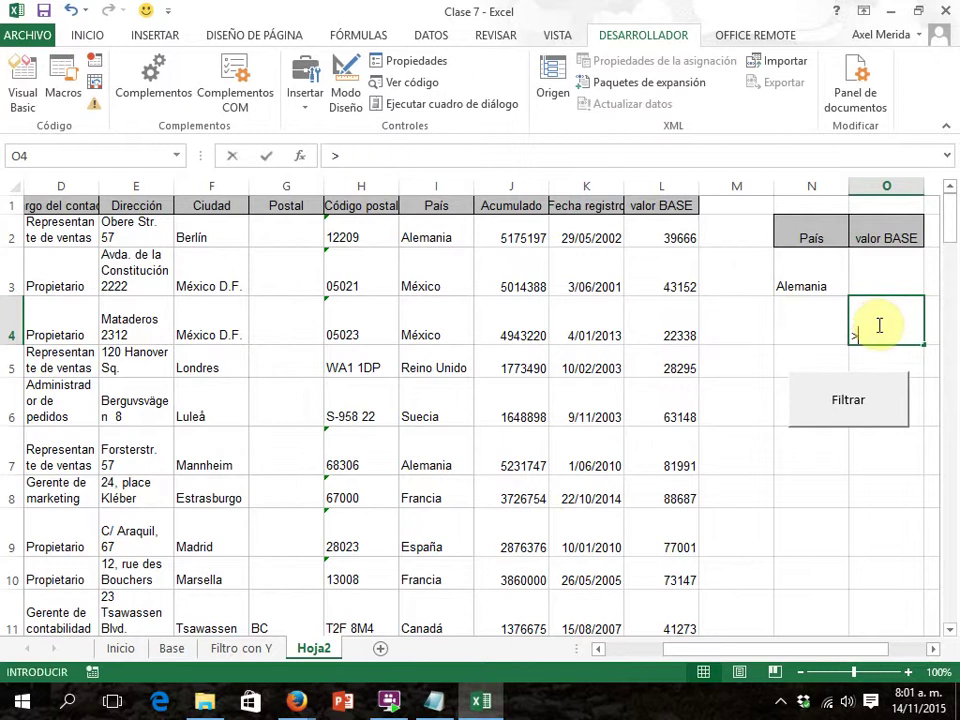
text(50000)
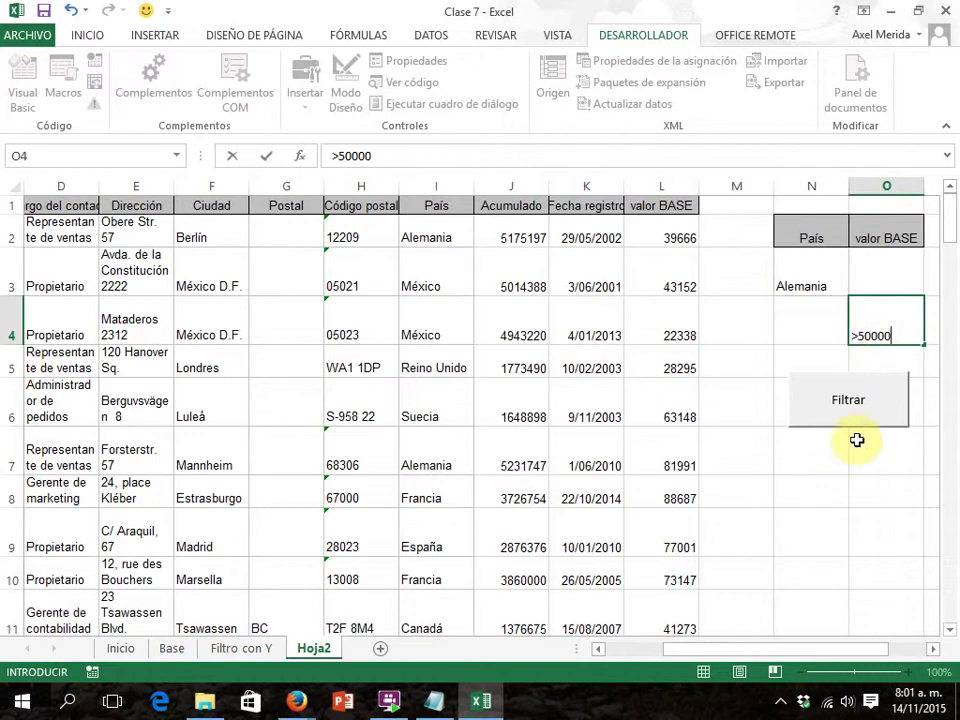
click(853, 400)
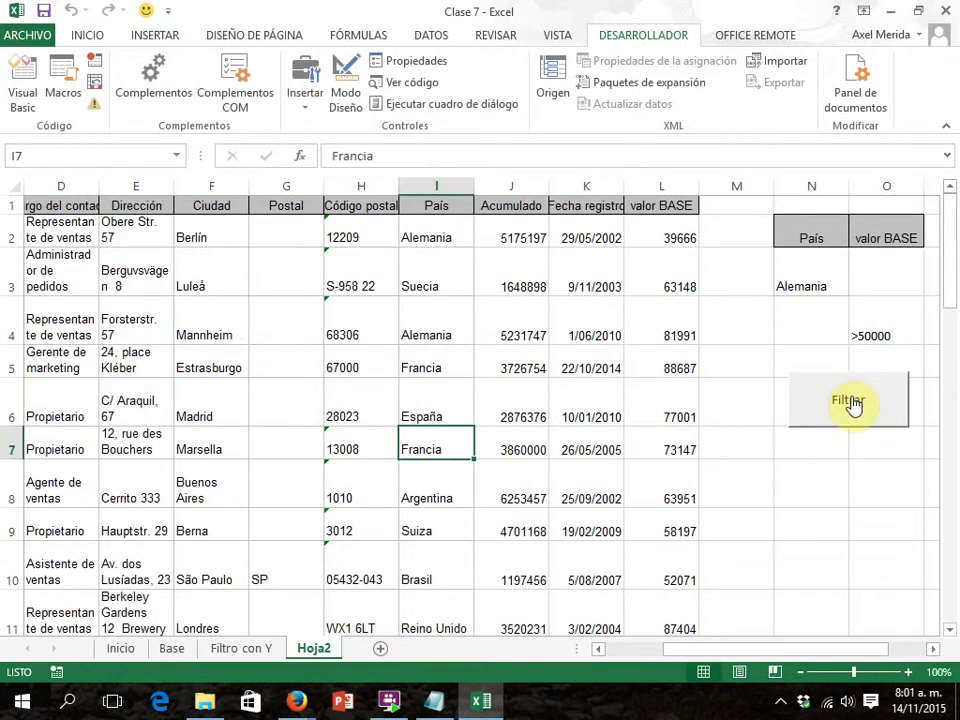
drag(951, 285, 951, 478)
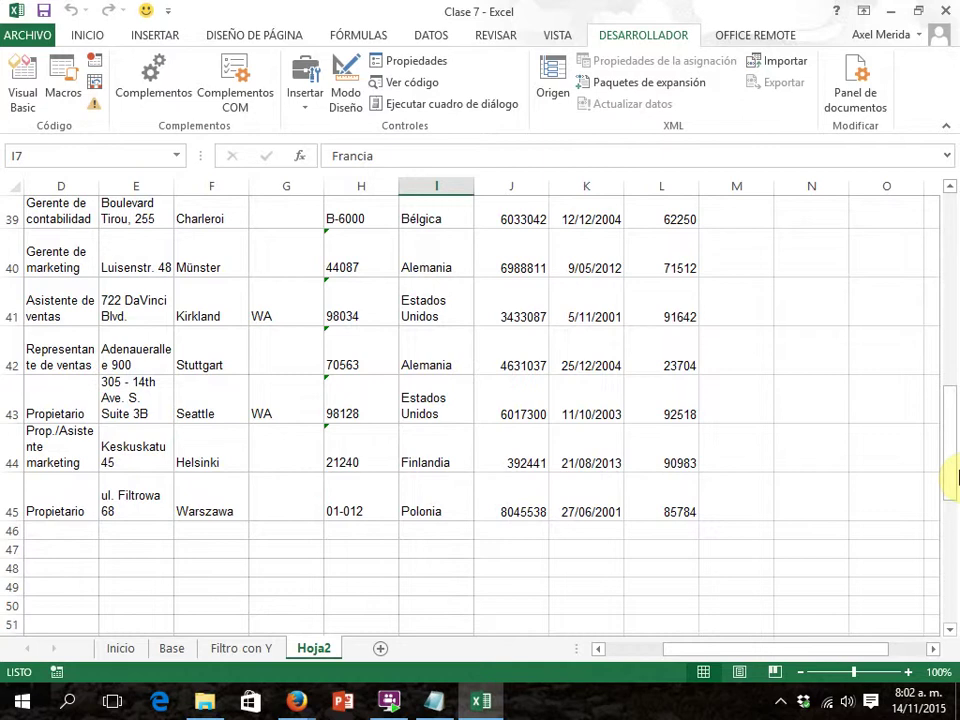
drag(950, 478, 951, 205)
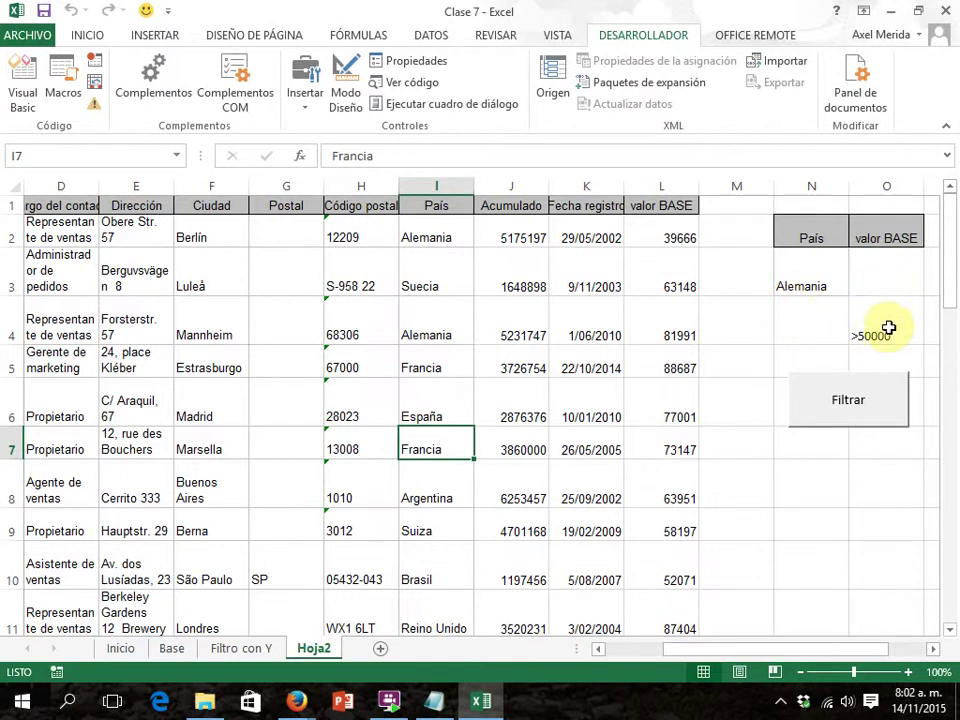
click(781, 702)
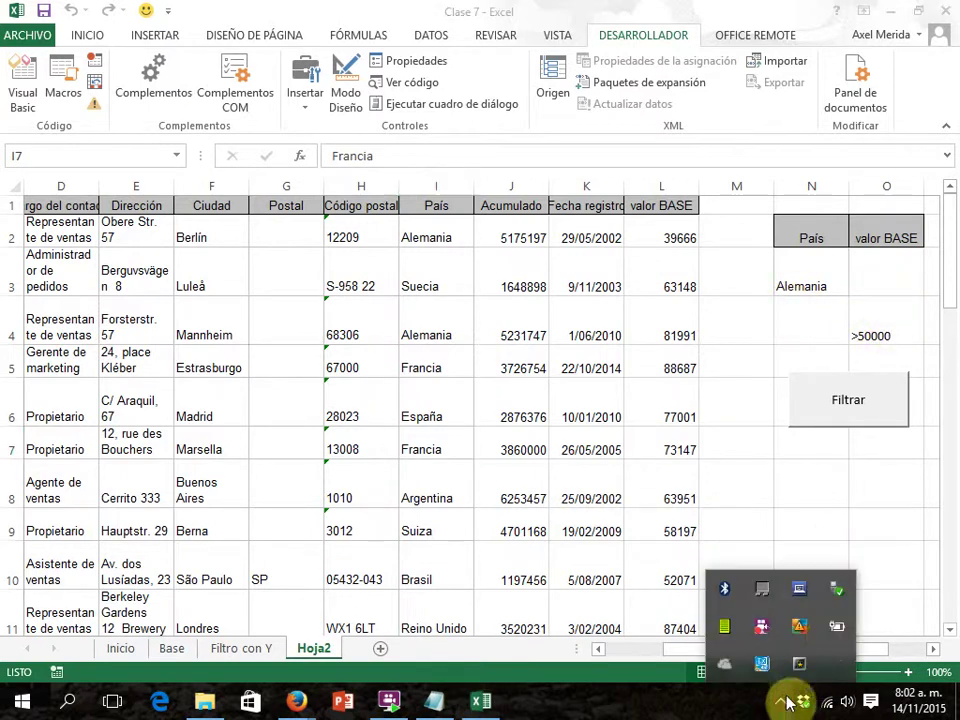
right_click(762, 640)
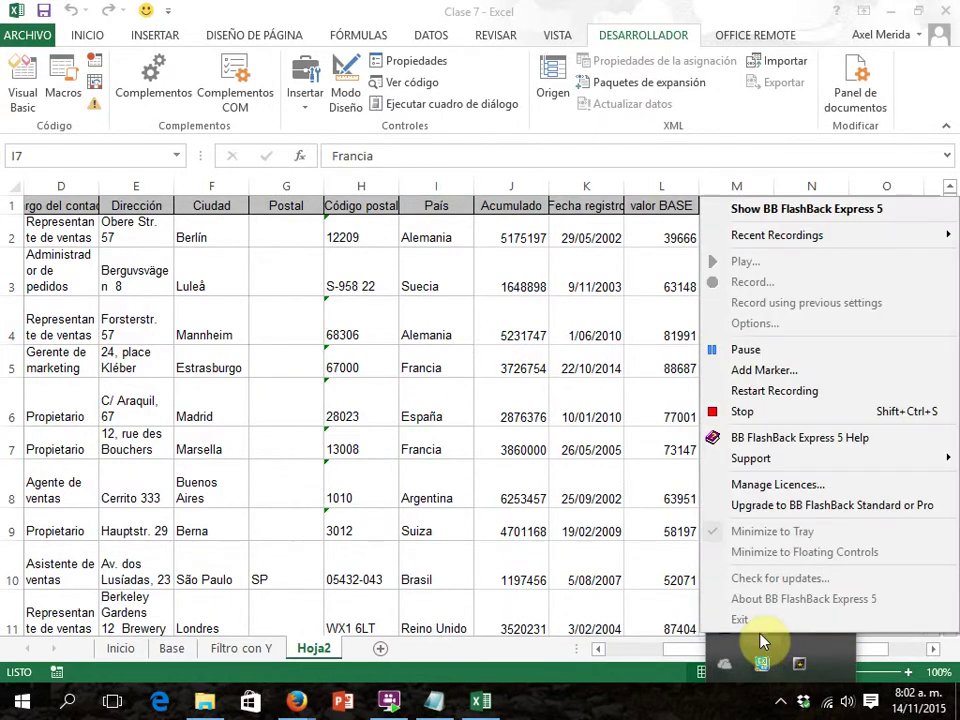
click(782, 349)
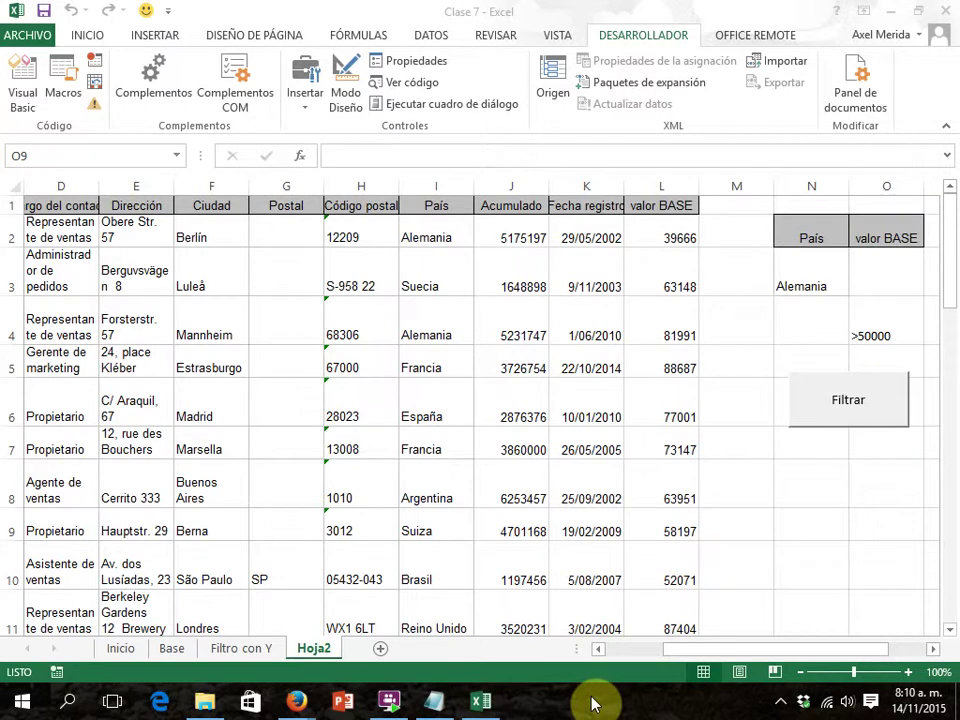
Step: Rename the Hoja2 sheet as "Filtro con O"
click(318, 648)
click(334, 648)
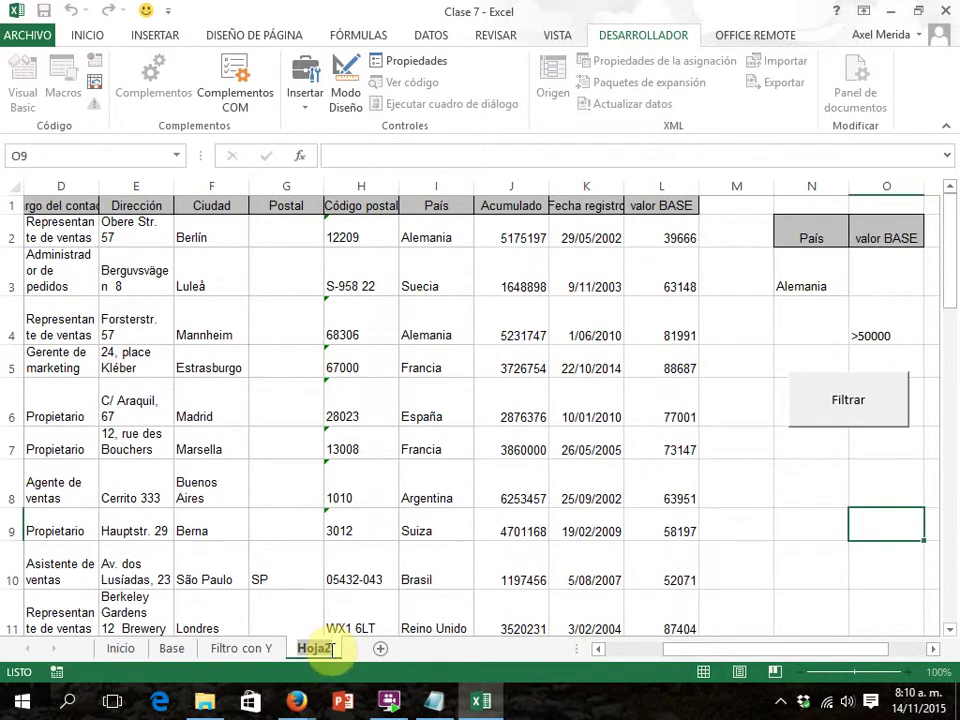
text(Filtro con)
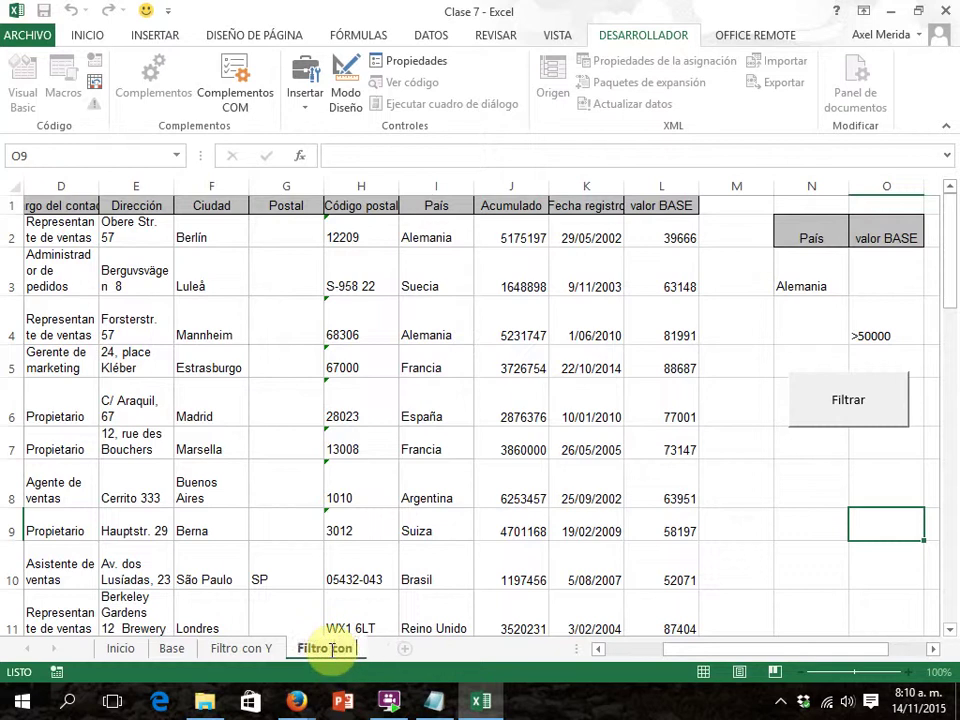
text( O)
click(530, 521)
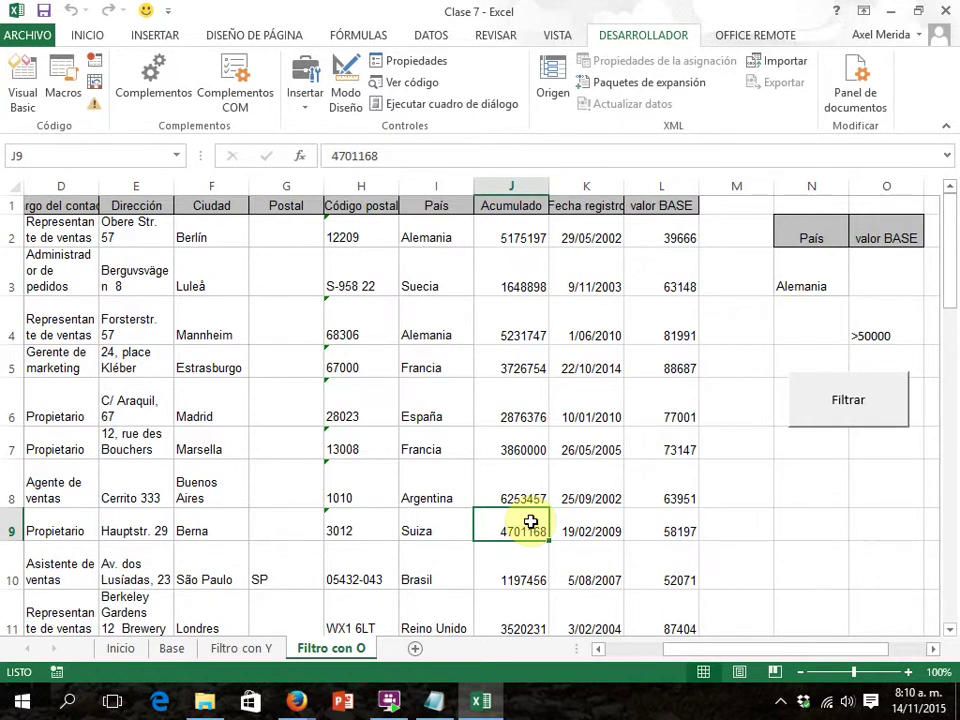
click(781, 697)
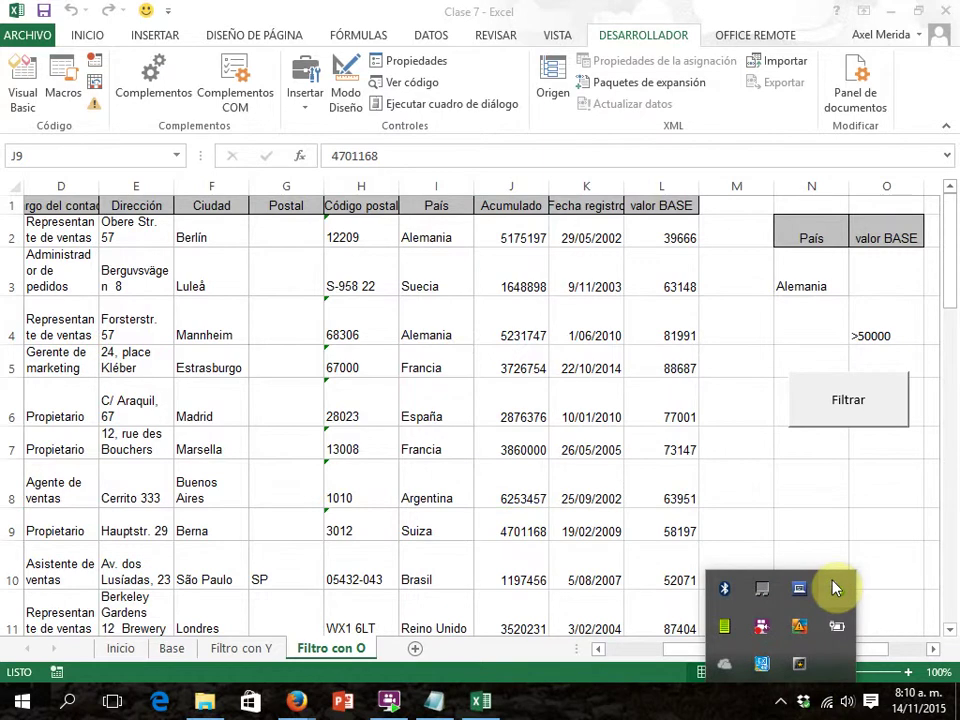
right_click(762, 627)
click(771, 340)
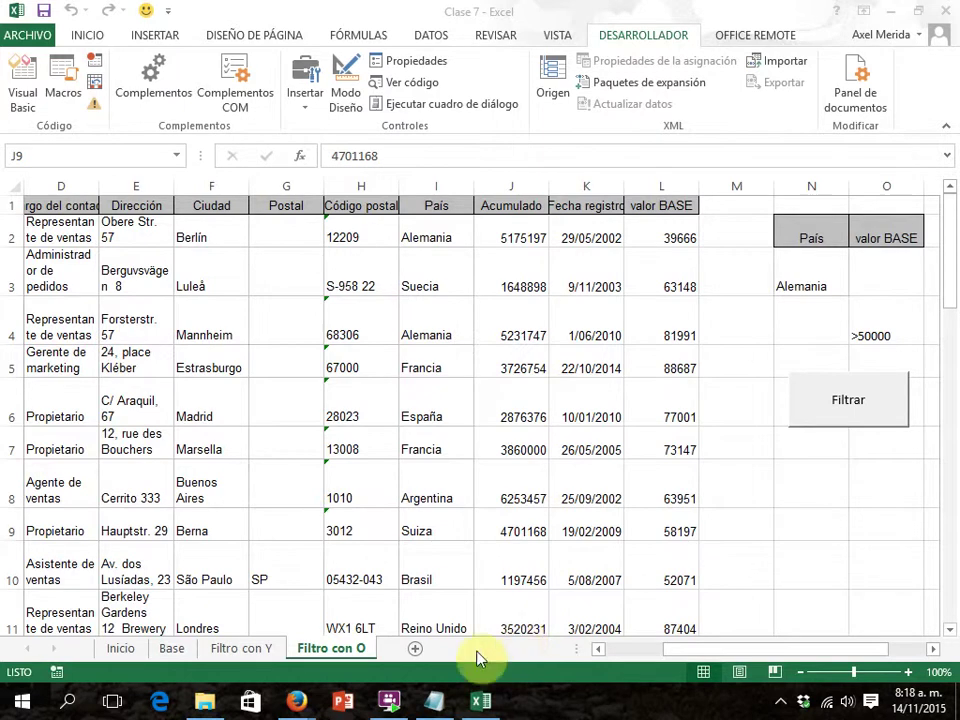
Step: Add a new sheet after Filtro con O and name it "Menú"
click(415, 651)
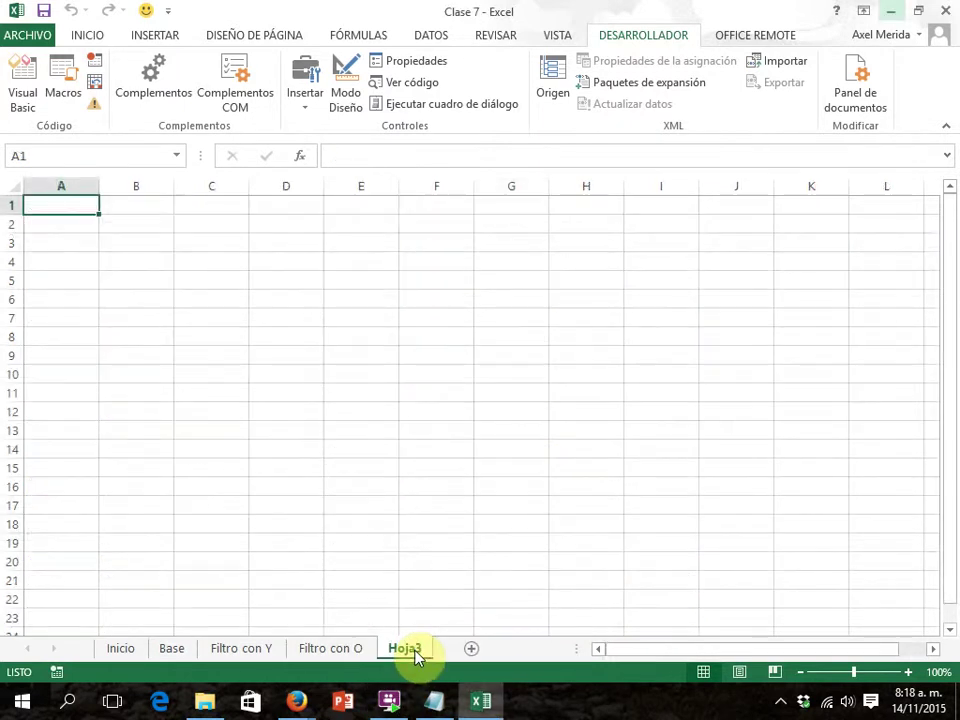
double_click(413, 650)
text(Menú)
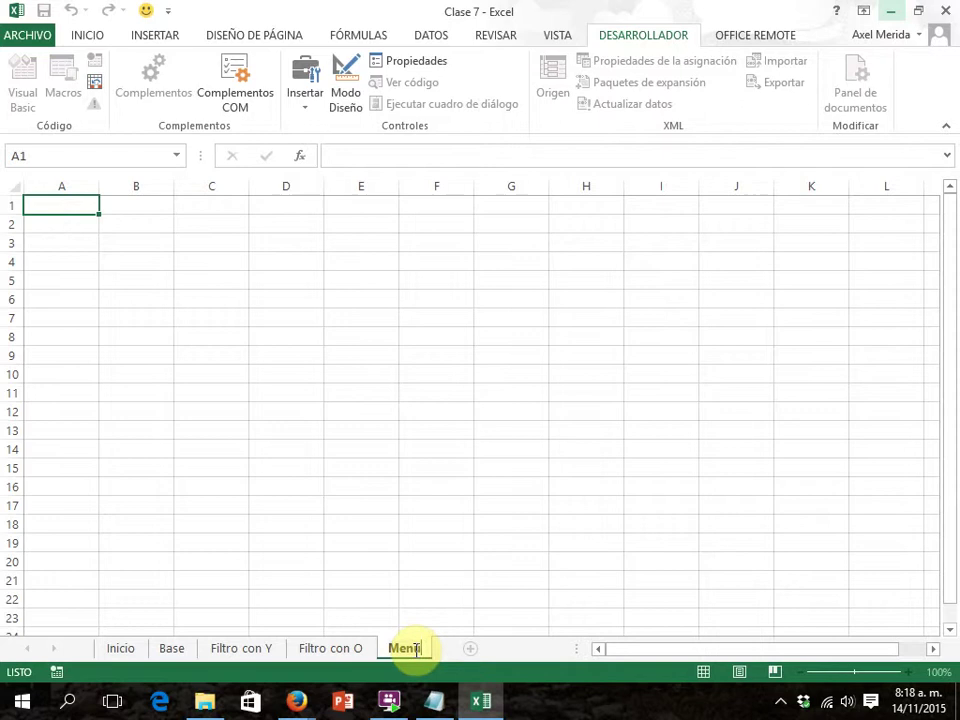
click(500, 408)
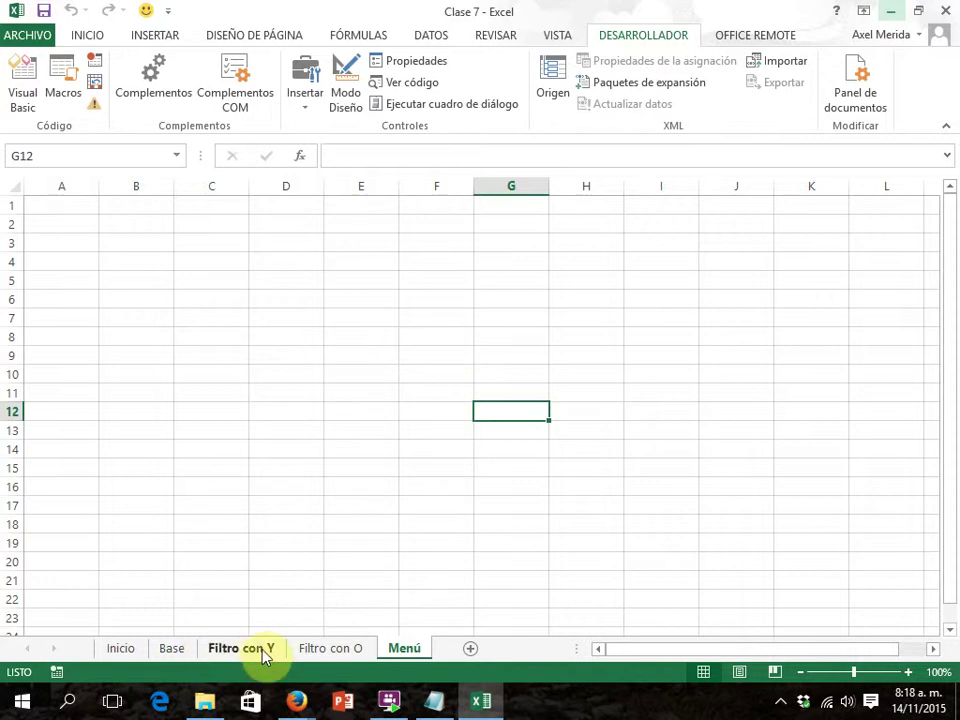
Step: Look through the Base, Filtro con Y and Filtro con O sheets, and return to Menú
click(190, 648)
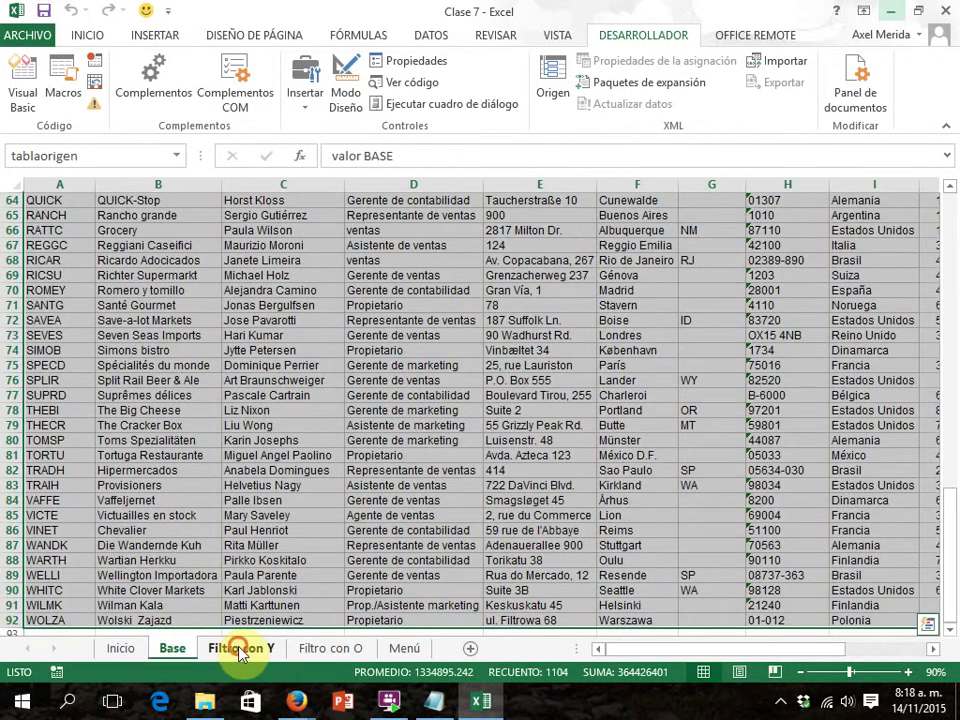
click(240, 649)
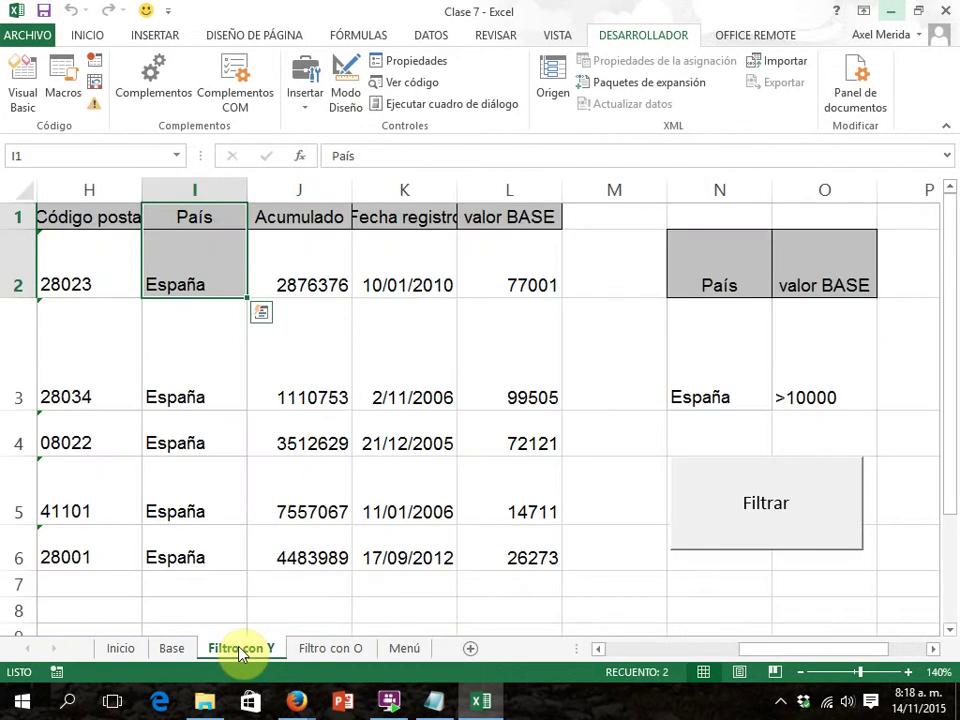
click(329, 649)
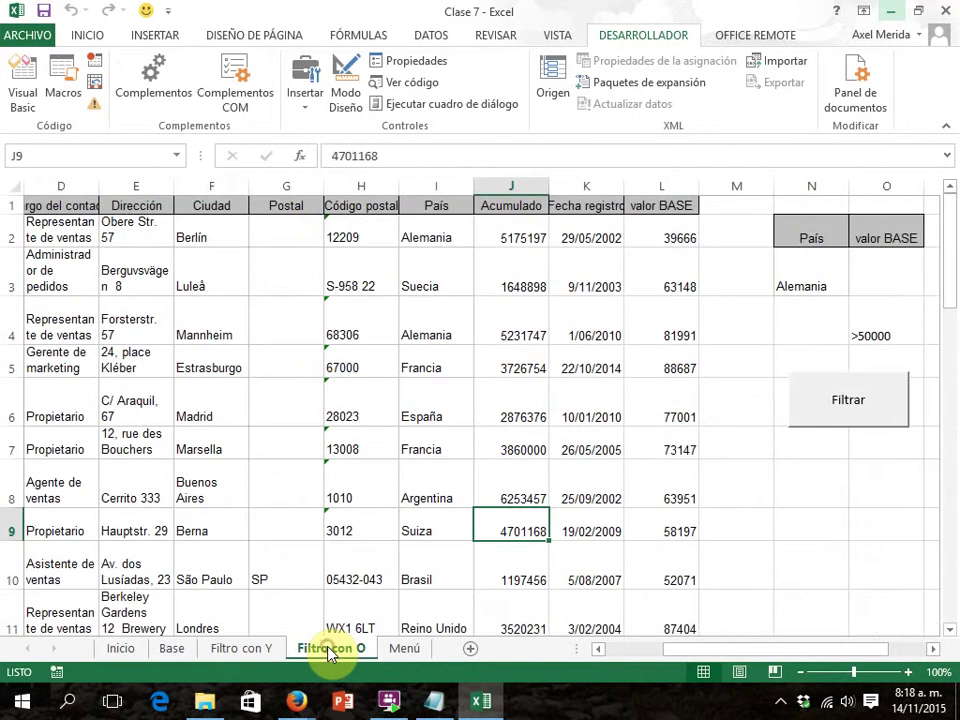
click(408, 650)
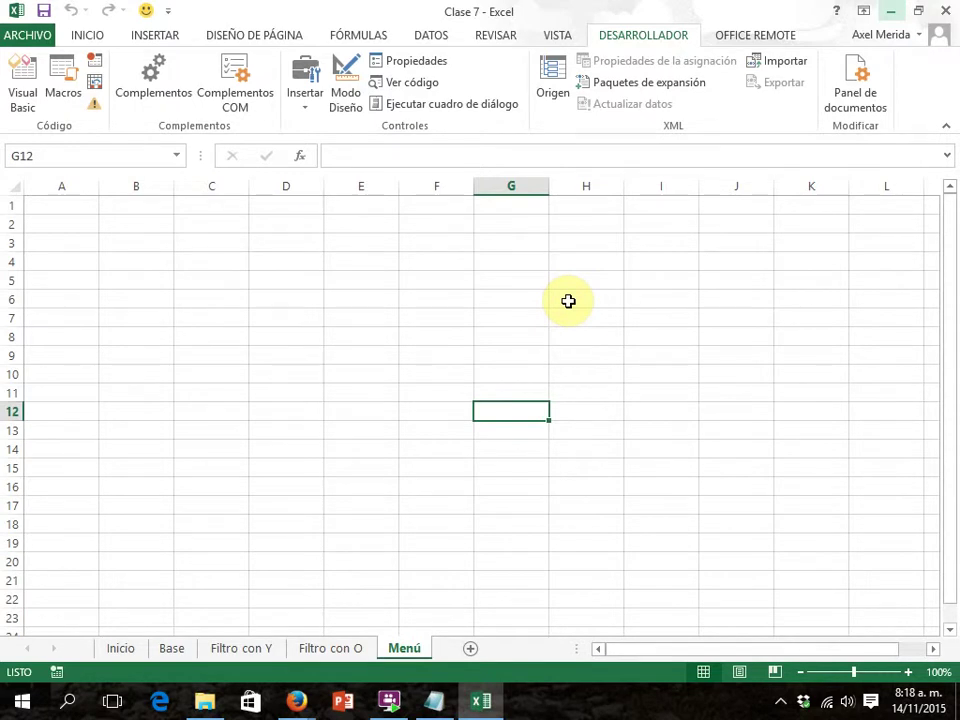
Step: Start recording a macro named base in this workbook, with the description "Esta macro me traslada a la hoja Base"
click(550, 36)
click(906, 96)
click(855, 153)
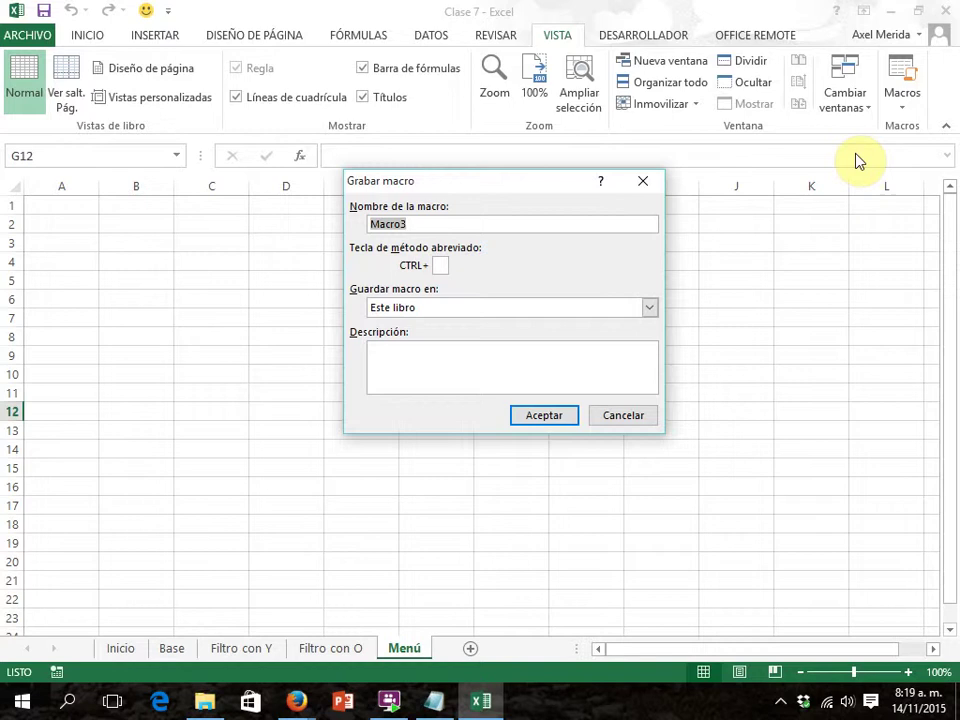
text(base)
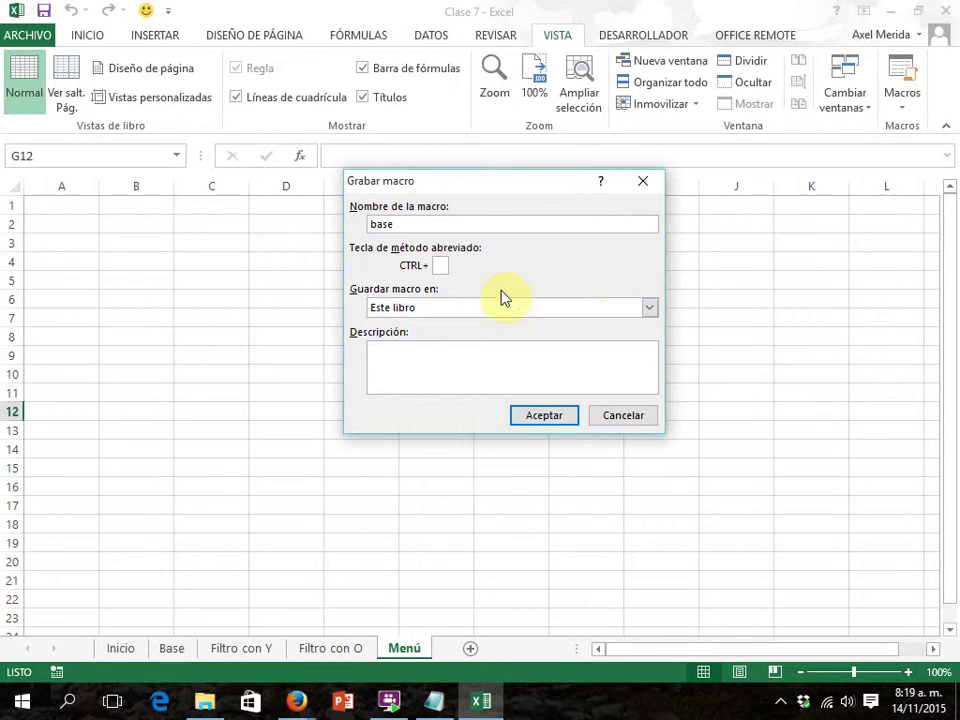
click(423, 352)
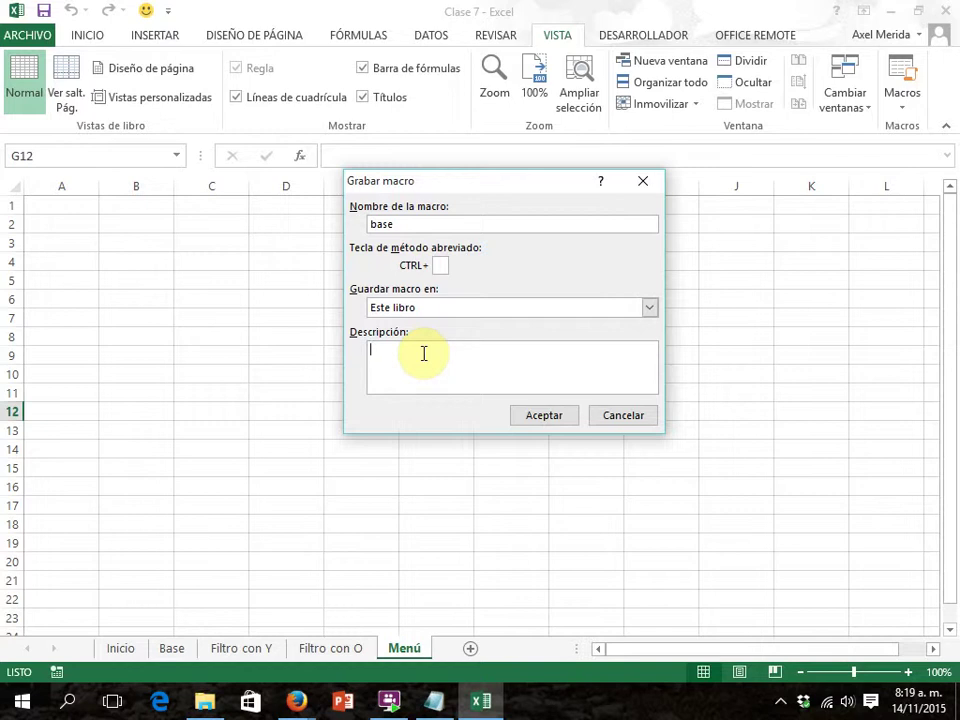
text(Esta macro me traslada a la h)
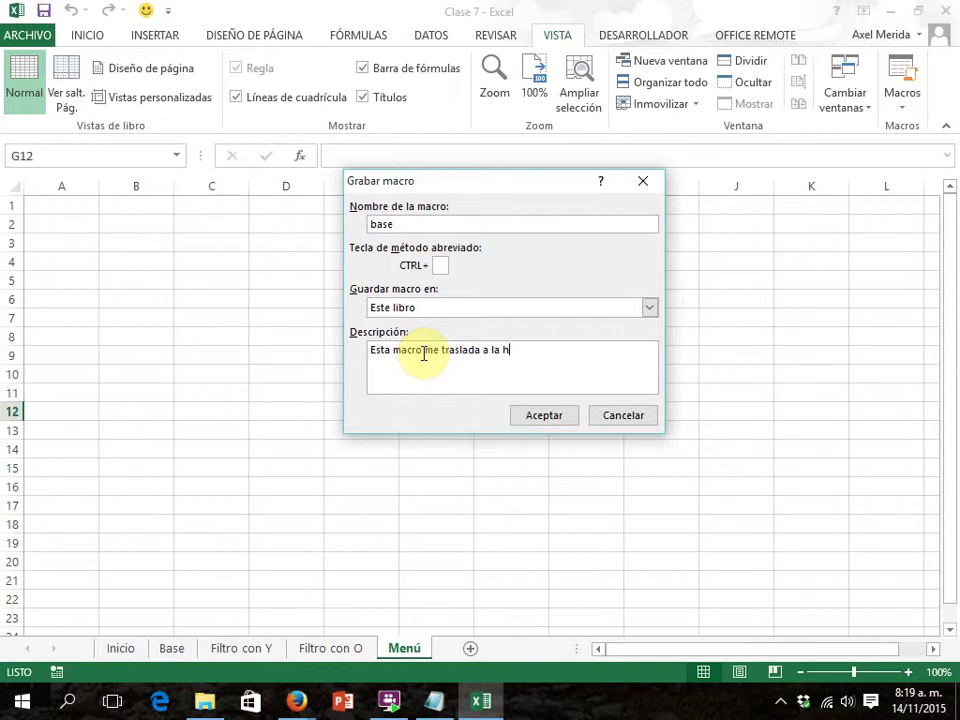
text(oja Base)
click(524, 416)
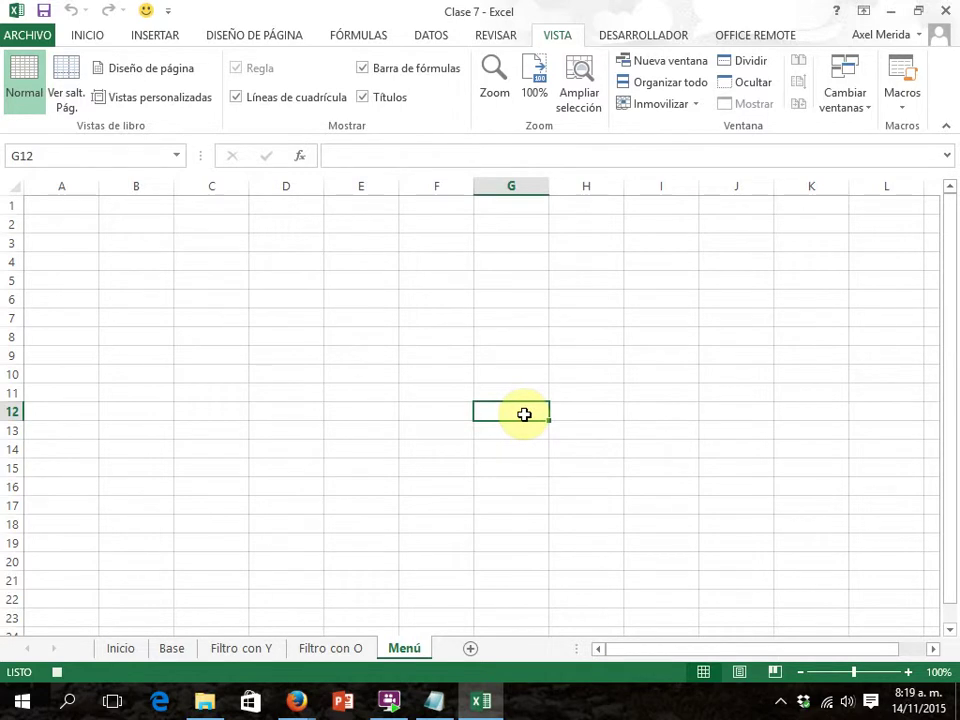
Step: Record the switch to the Base sheet, stop the macro recording, and return to the Menú sheet
click(172, 650)
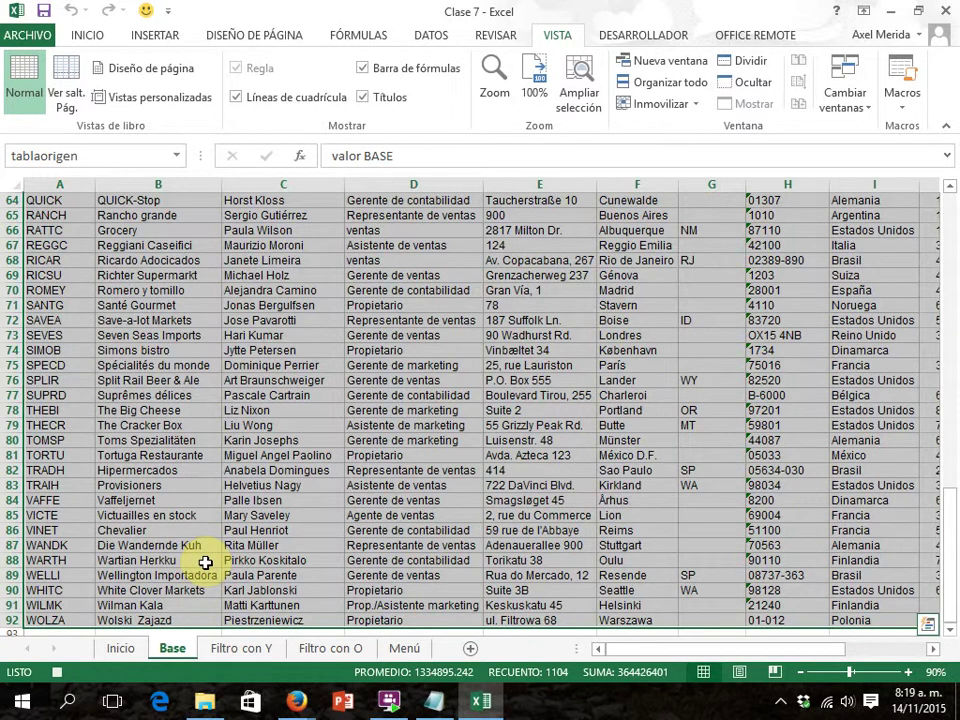
click(58, 675)
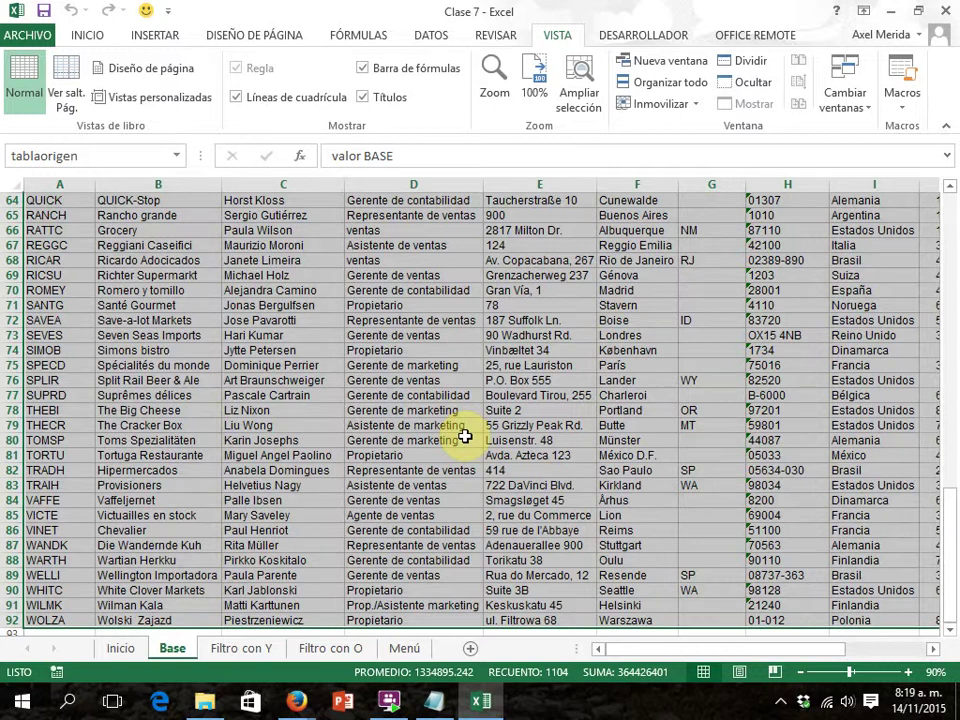
click(405, 650)
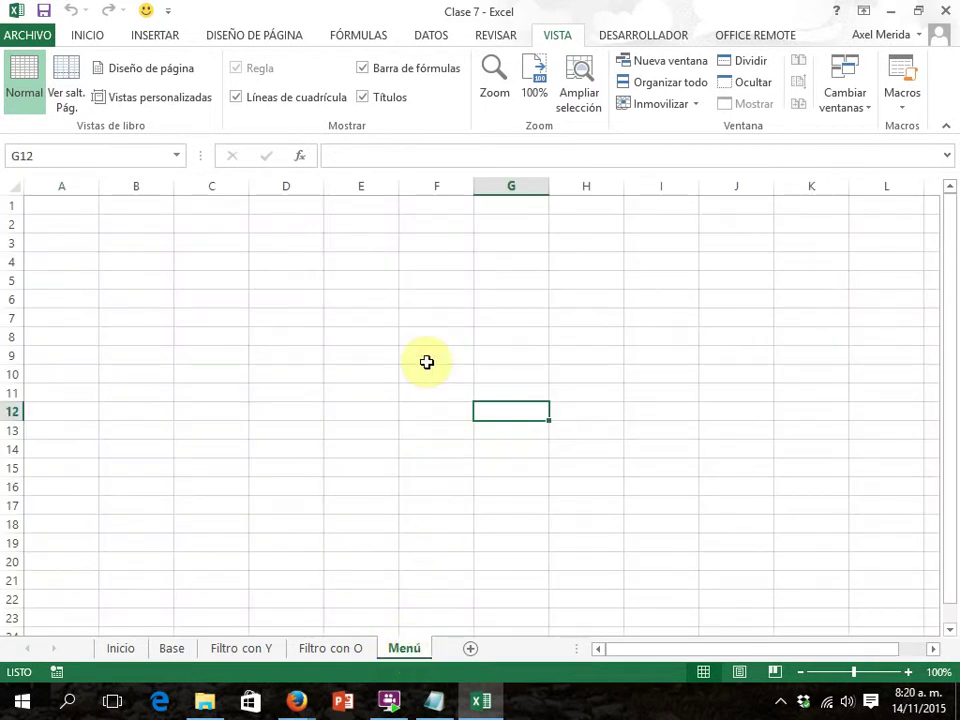
Step: Insert a form control button on the Menú sheet, across columns C to E around rows 7 to 10, and assign the macro base to it
click(643, 38)
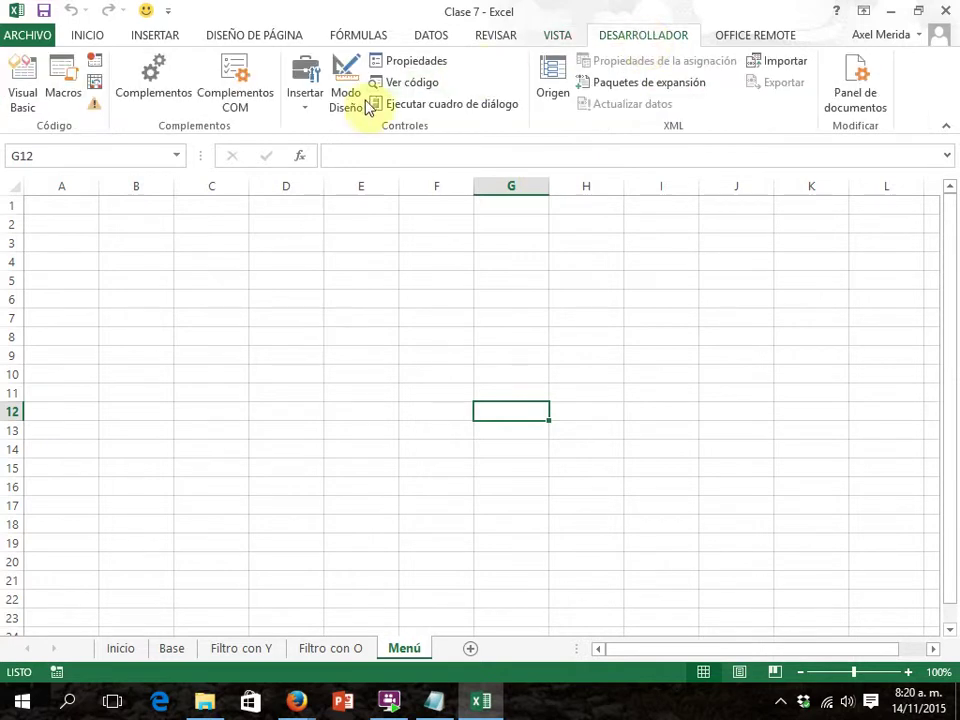
click(301, 104)
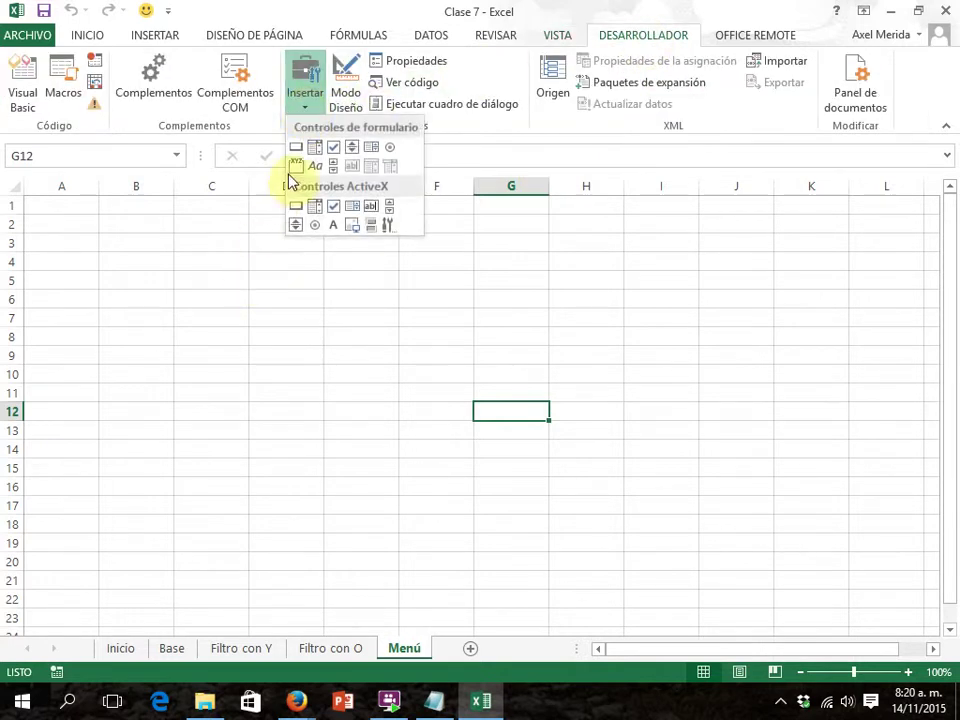
click(296, 151)
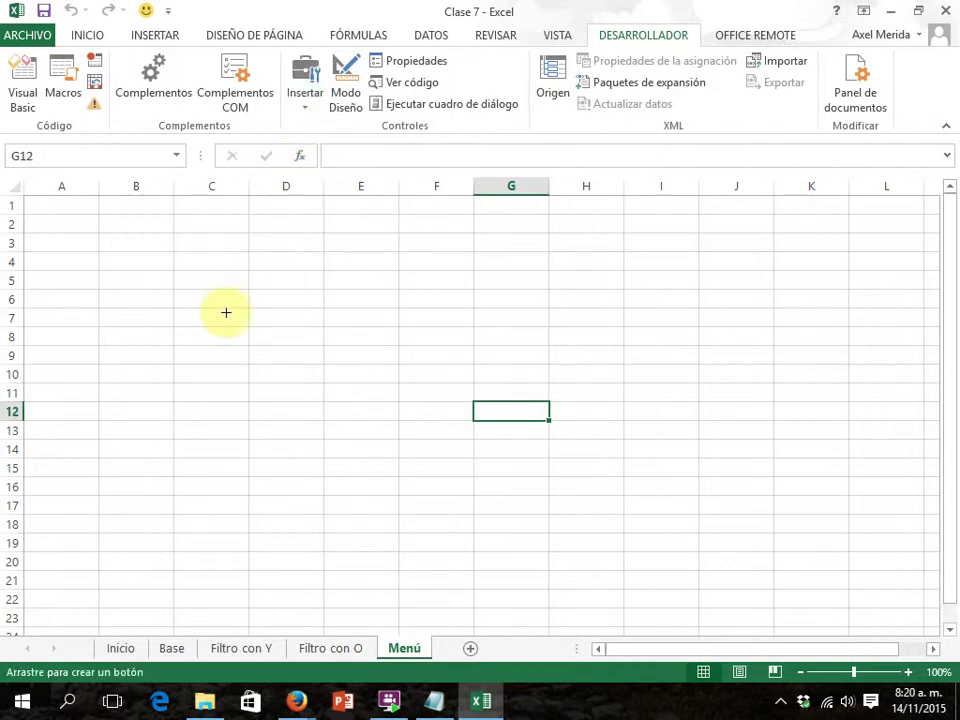
drag(240, 385, 368, 381)
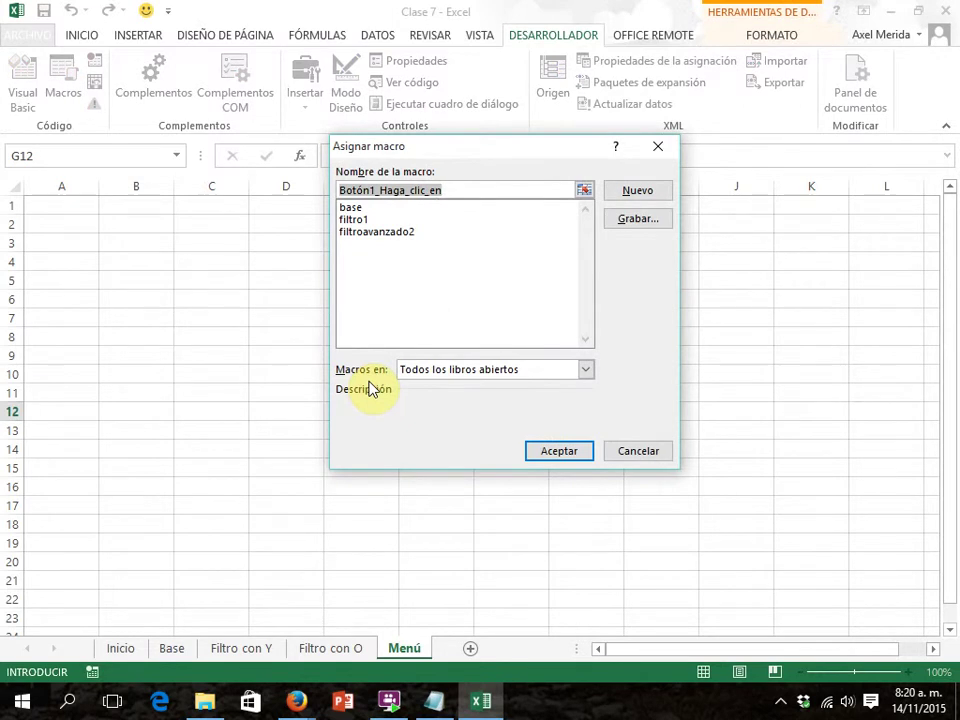
click(351, 209)
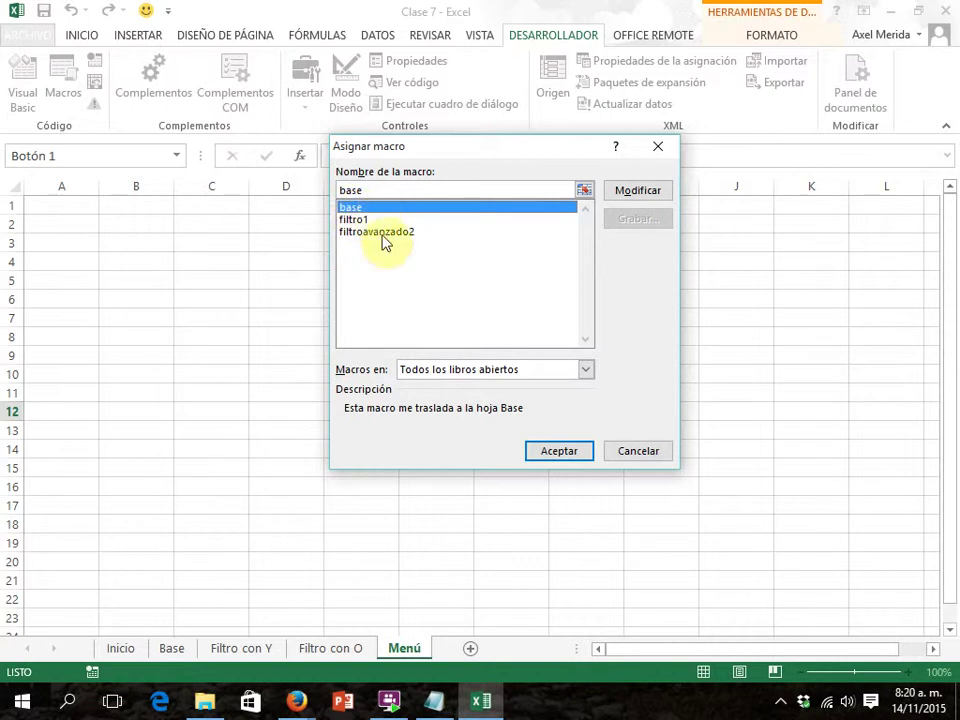
click(556, 451)
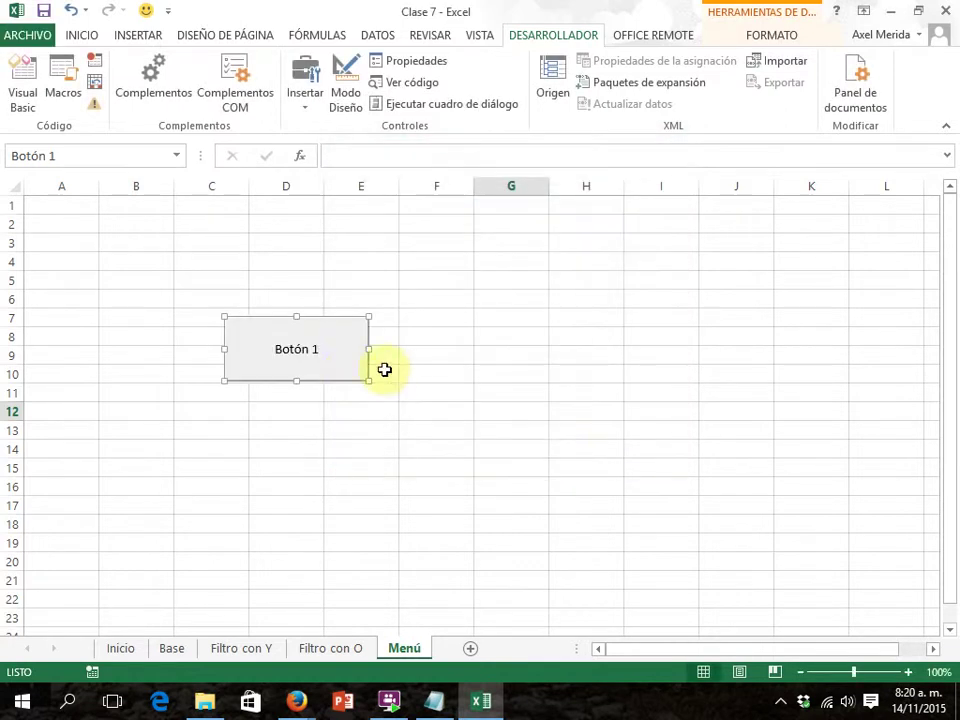
Step: Replace the label of the new button on the Menú sheet with Base
click(318, 349)
key(Home)
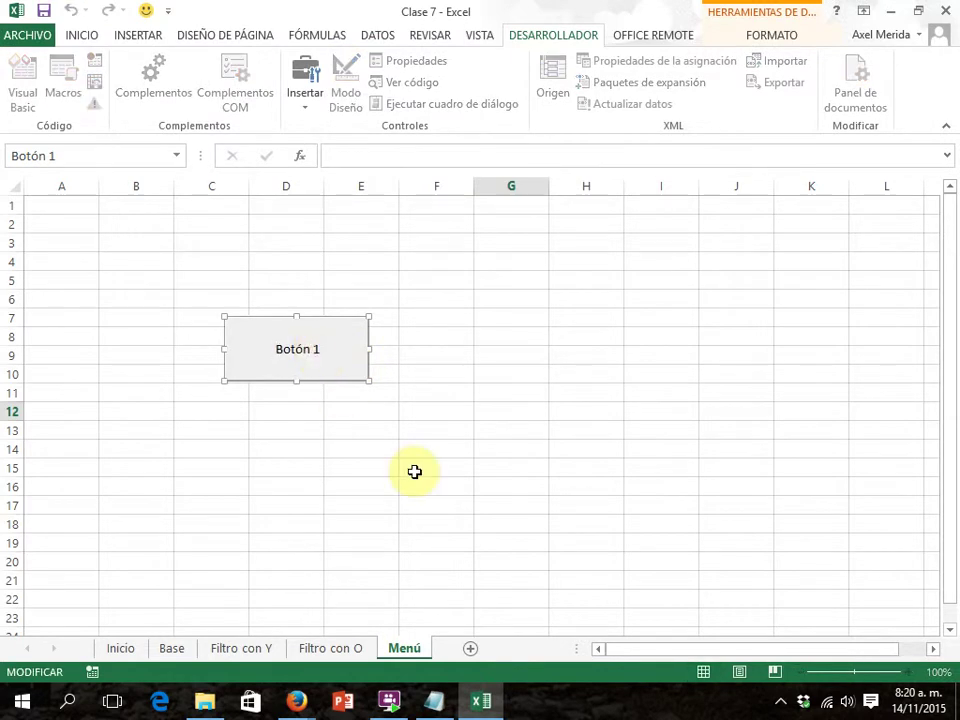
key(Delete)
key(Delete)
key(Delete)
key(Delete)
key(Delete)
key(Delete)
key(Delete)
text(Base)
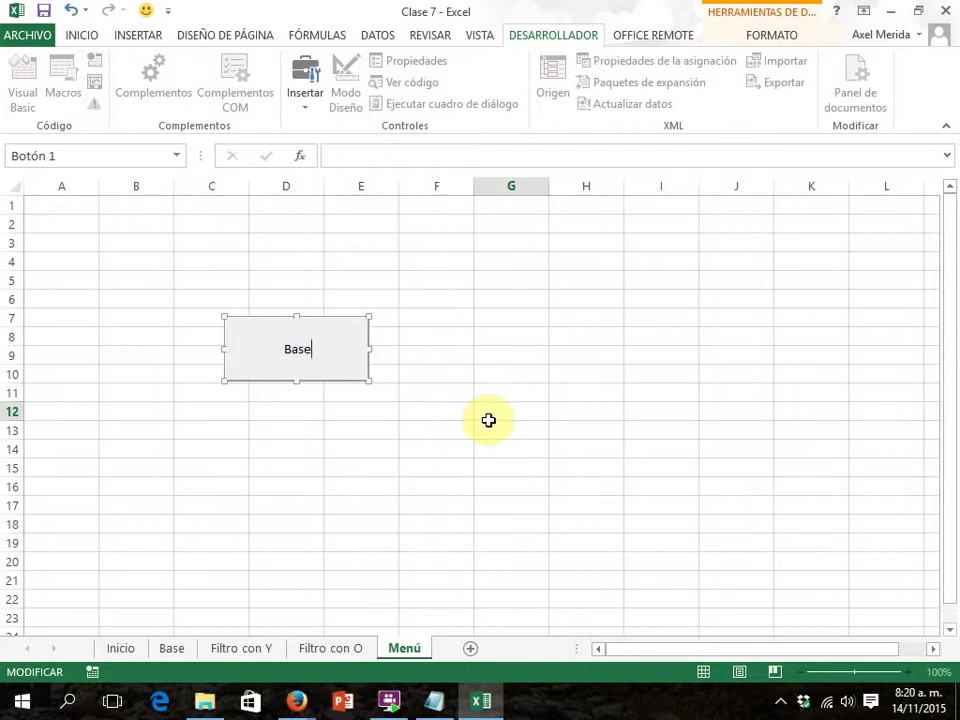
click(523, 339)
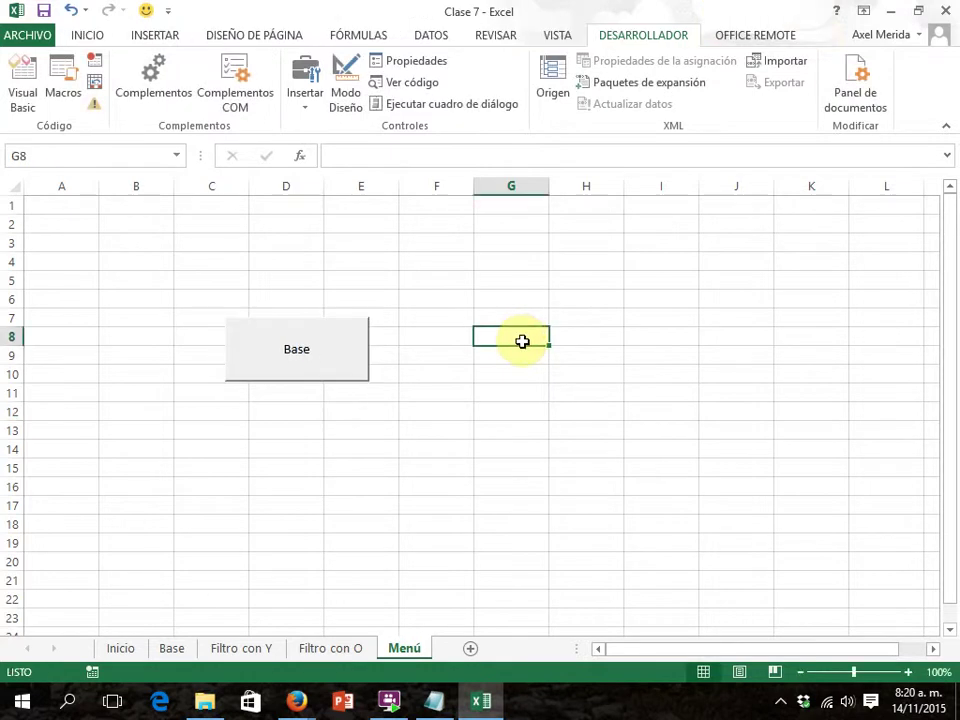
Step: Test the Base button and return to the Menú sheet
click(302, 350)
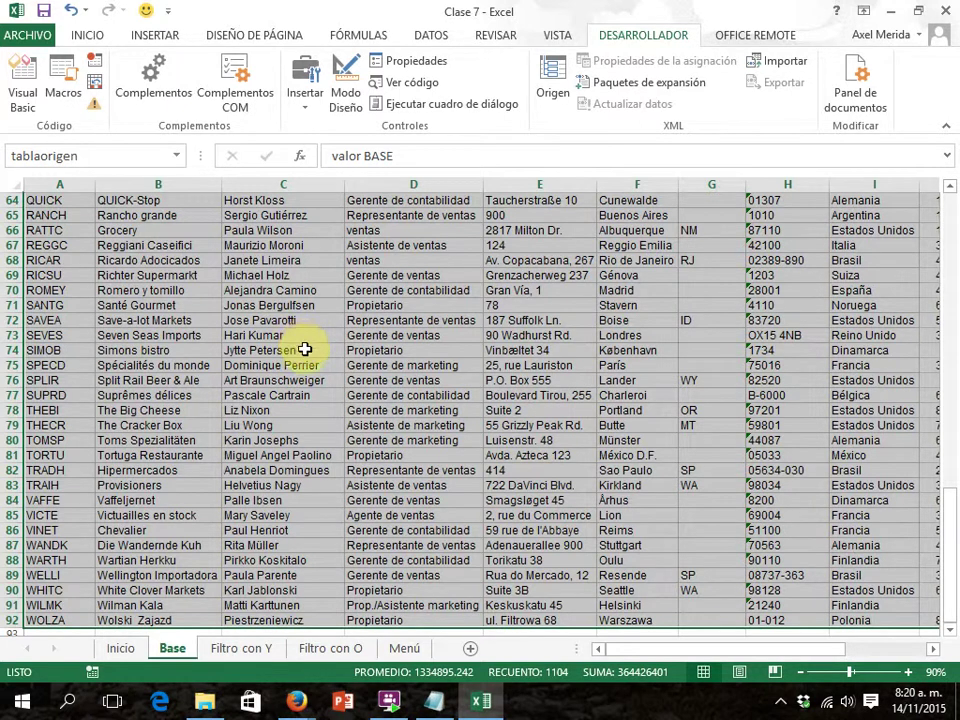
click(404, 648)
click(464, 422)
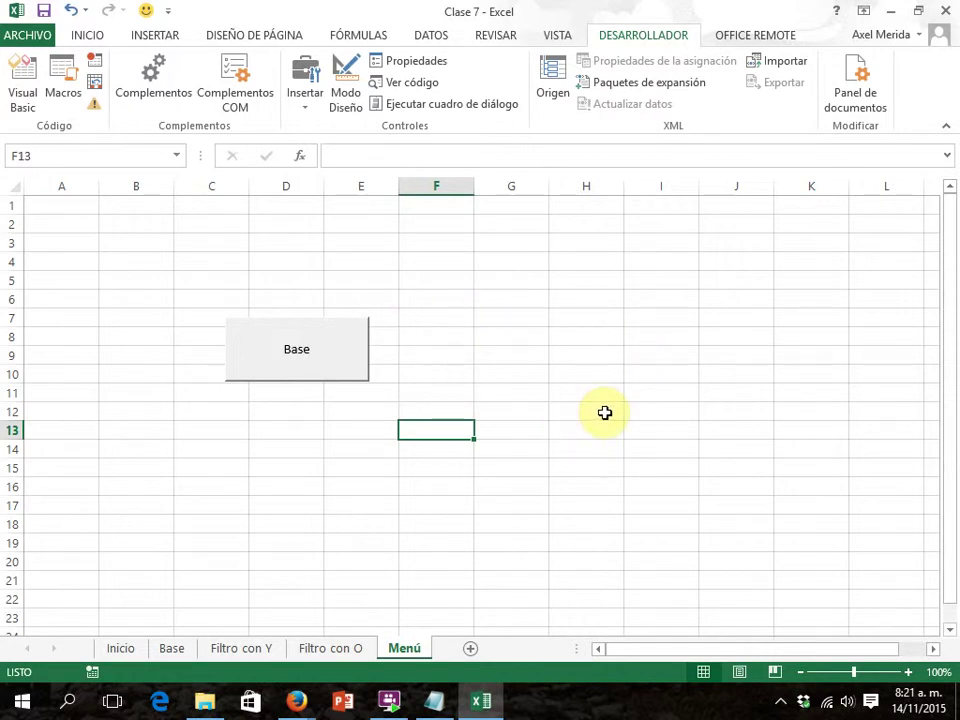
Step: Start recording a macro named filtrocony in this workbook, with the description "Esta macro me traslada a la hoja Filtro con Y"
click(558, 38)
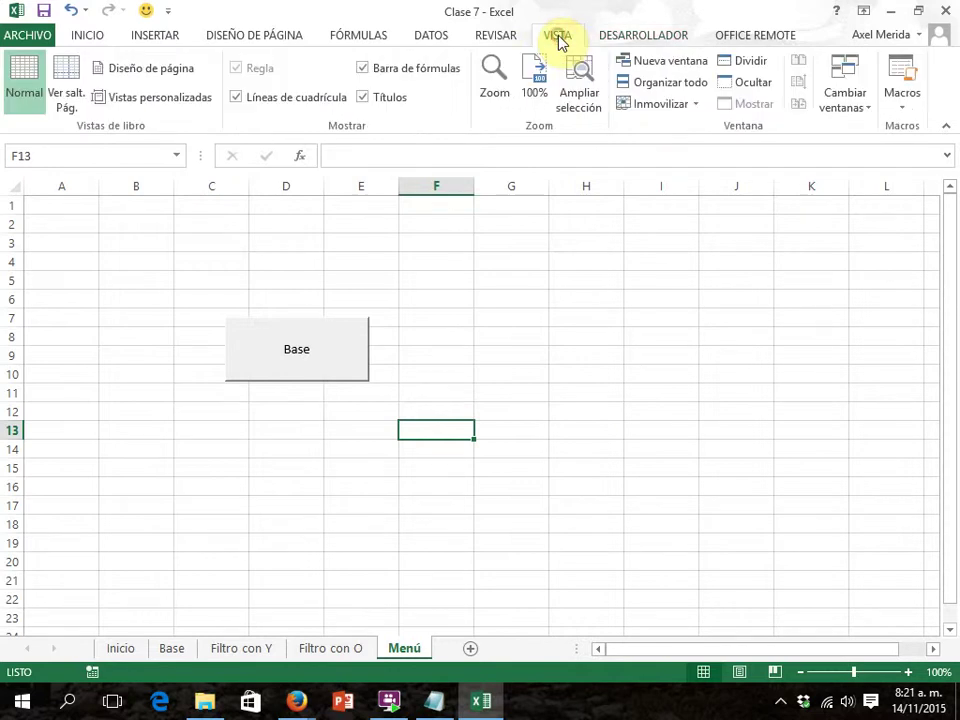
click(904, 100)
click(866, 148)
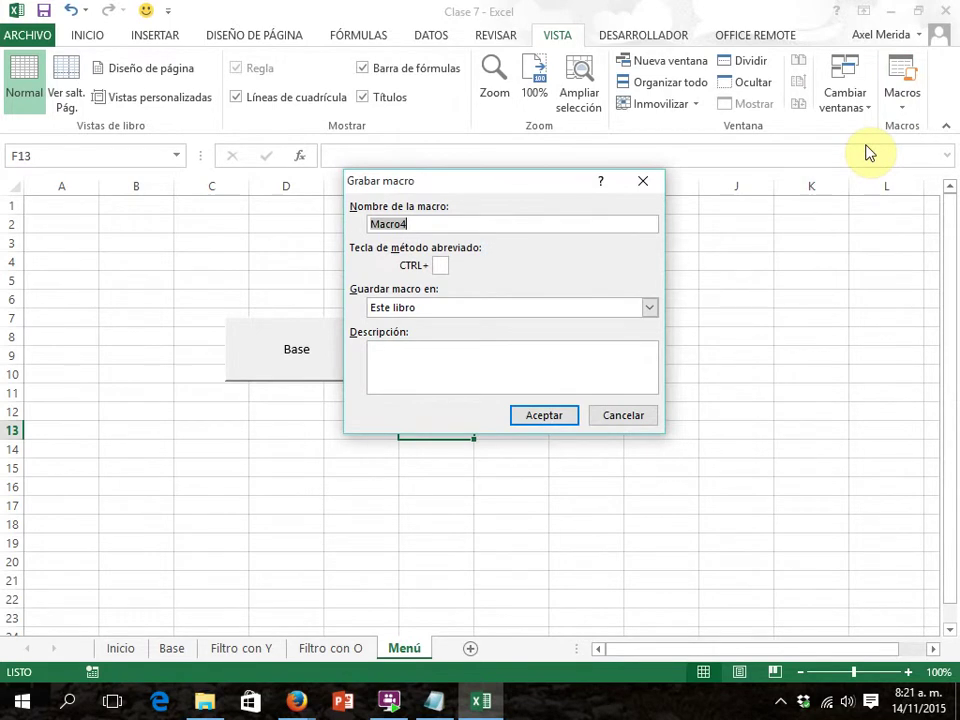
text(filtrocony)
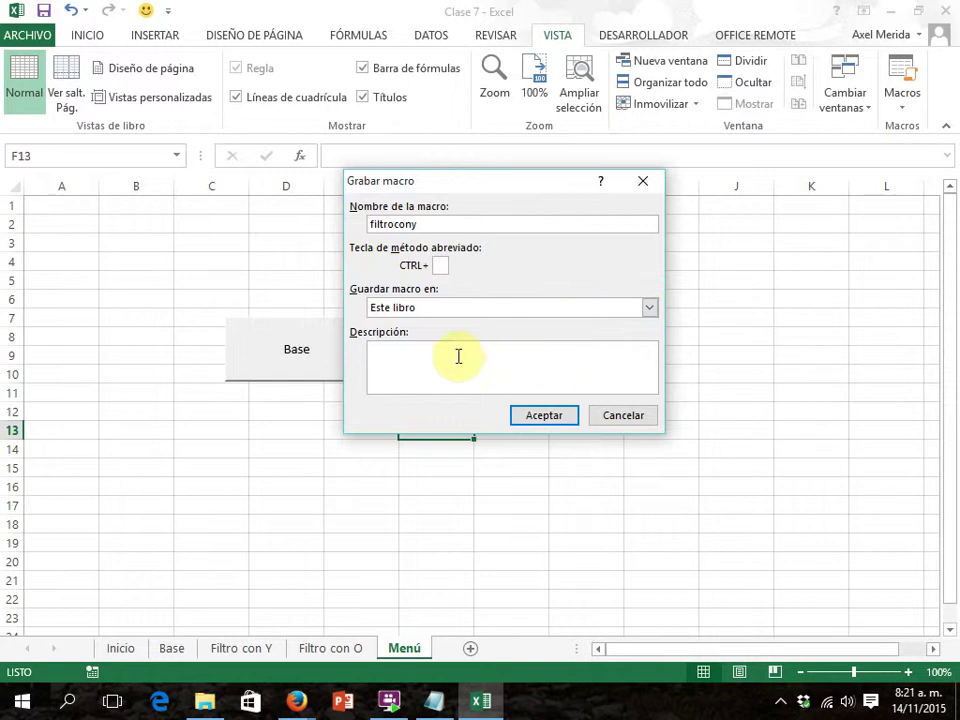
click(425, 361)
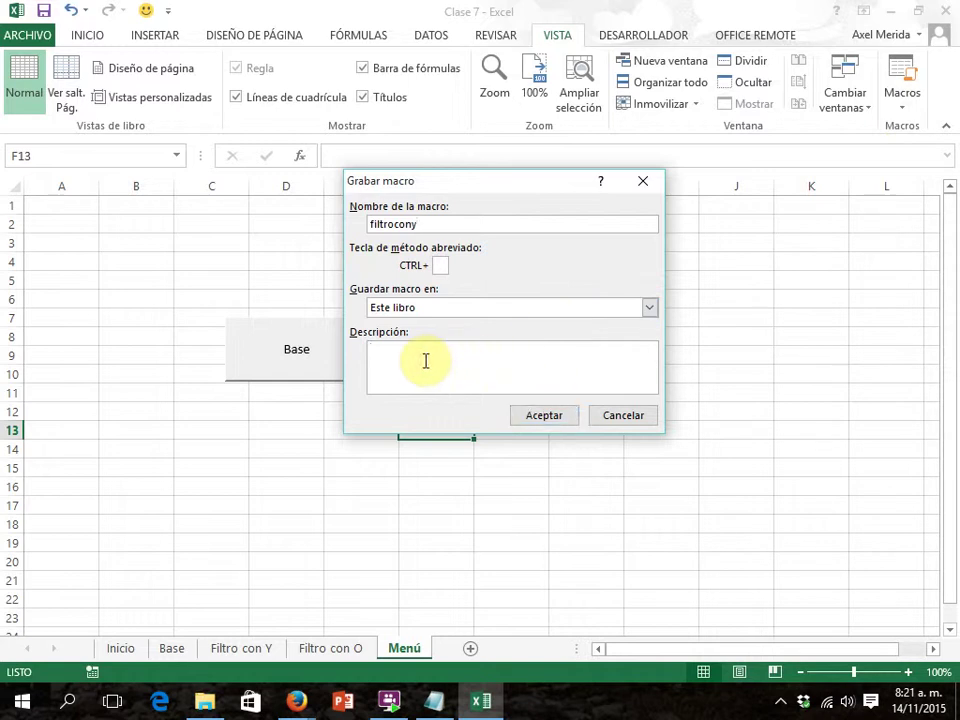
text(Esta madro me traslada a l)
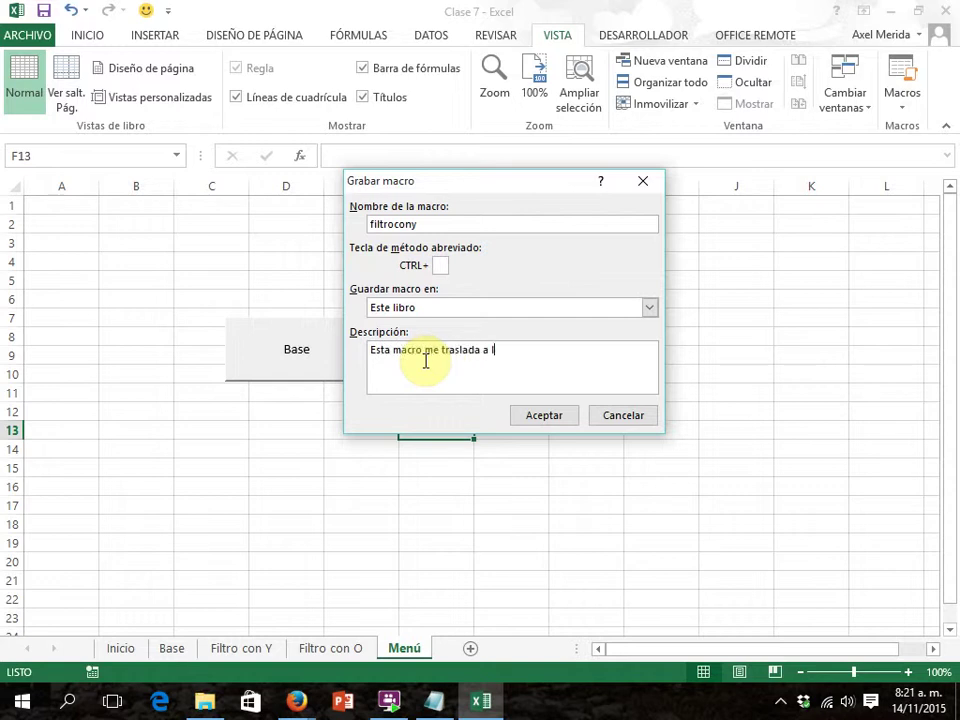
text(a hoja Filtro con Y)
click(545, 415)
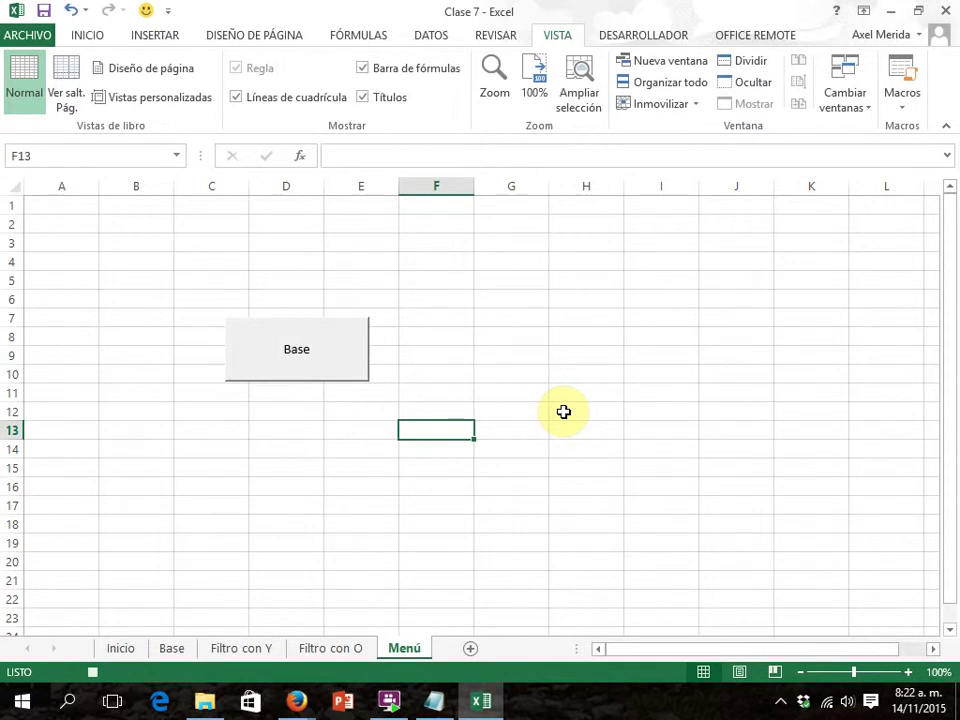
Step: Record the switch to the Filtro con Y sheet, stop the macro recording, and return to the Menú sheet
click(257, 651)
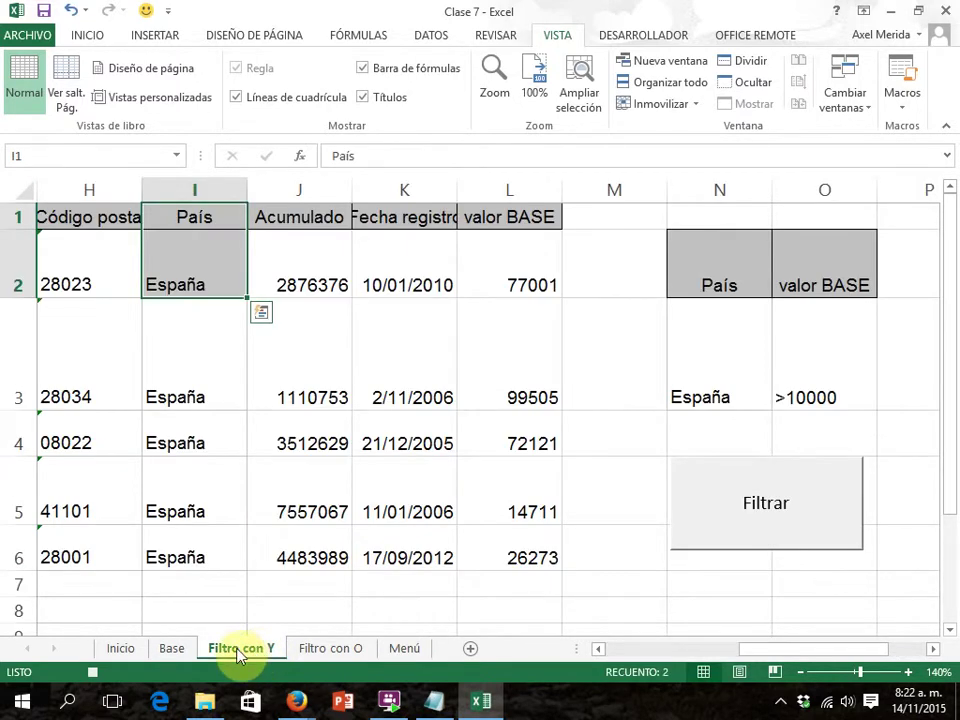
click(93, 673)
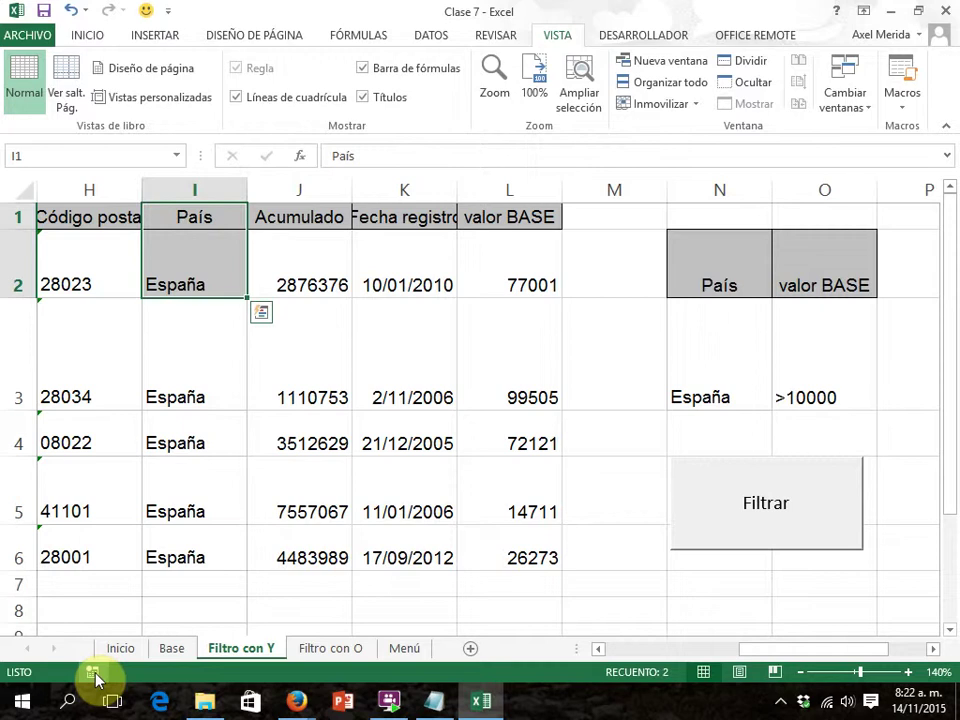
key(Escape)
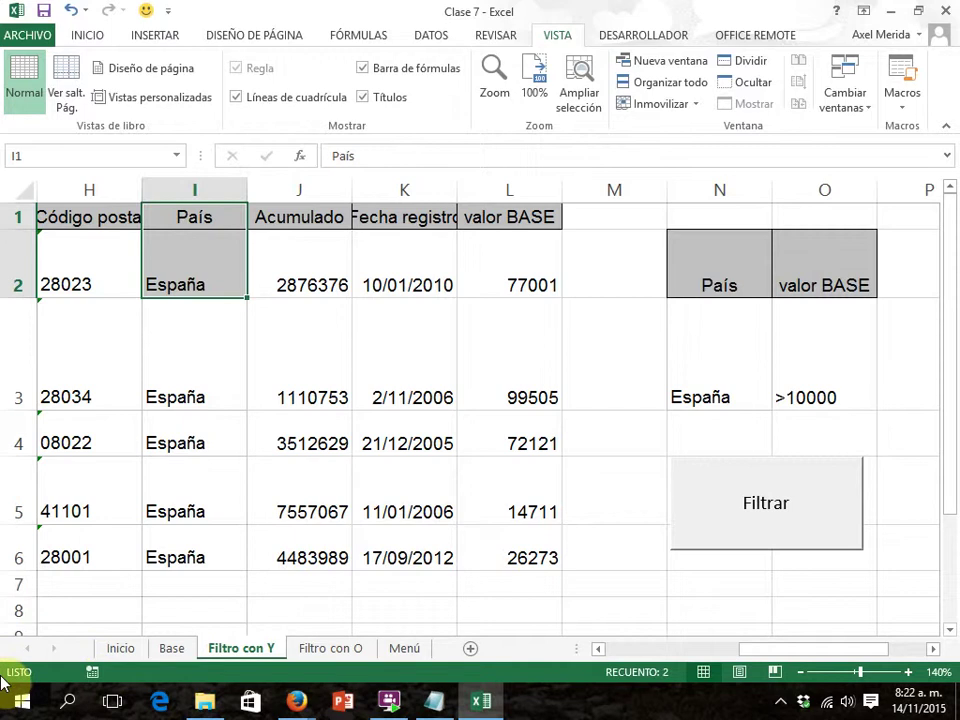
click(396, 646)
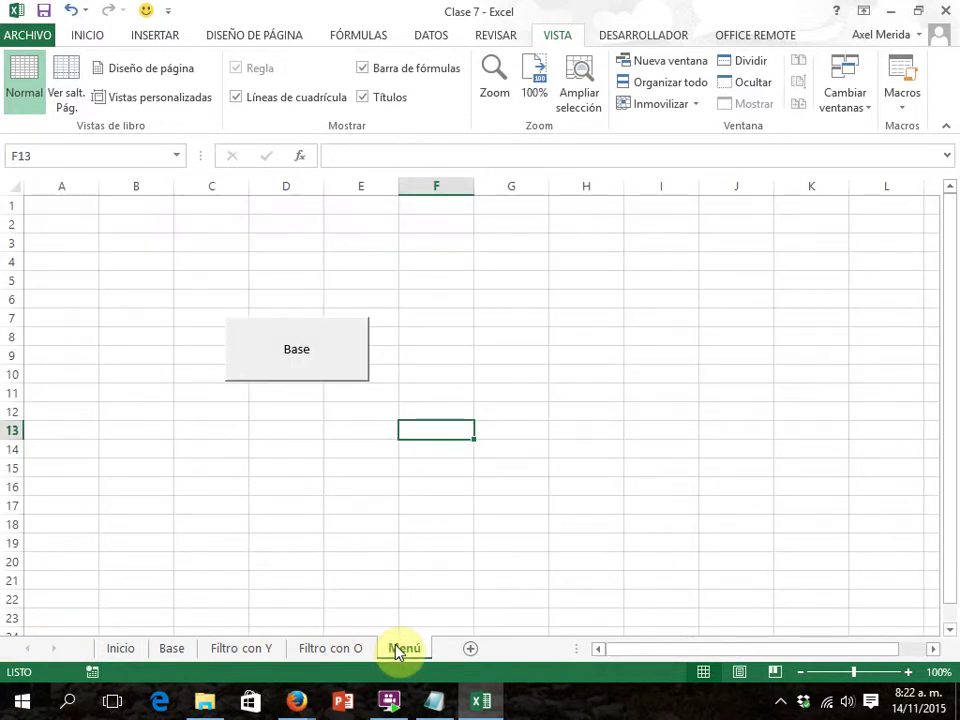
click(781, 703)
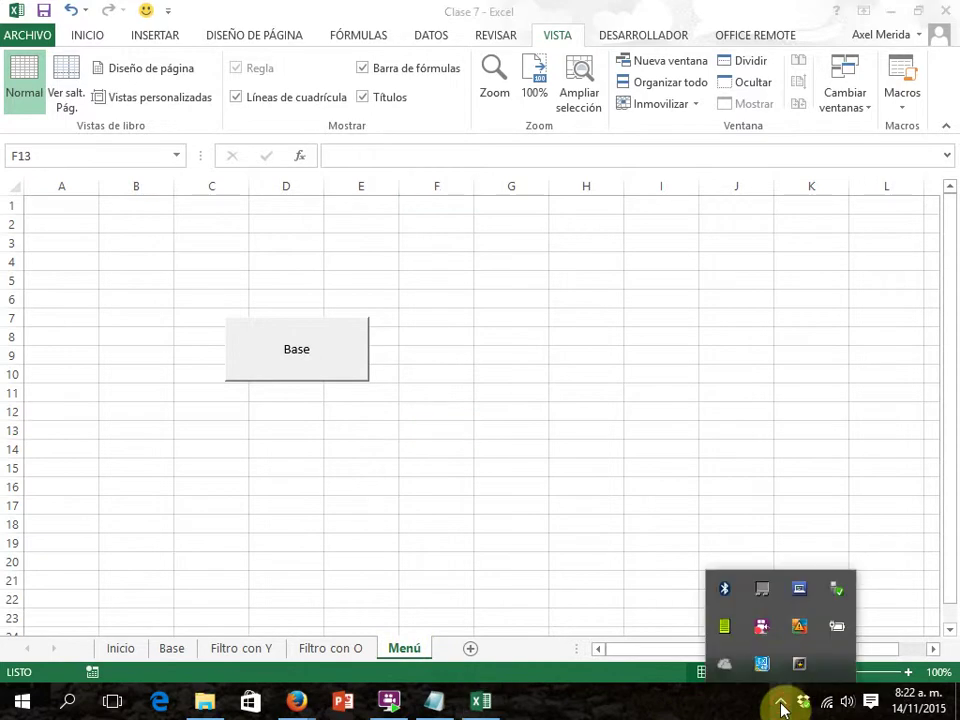
right_click(759, 634)
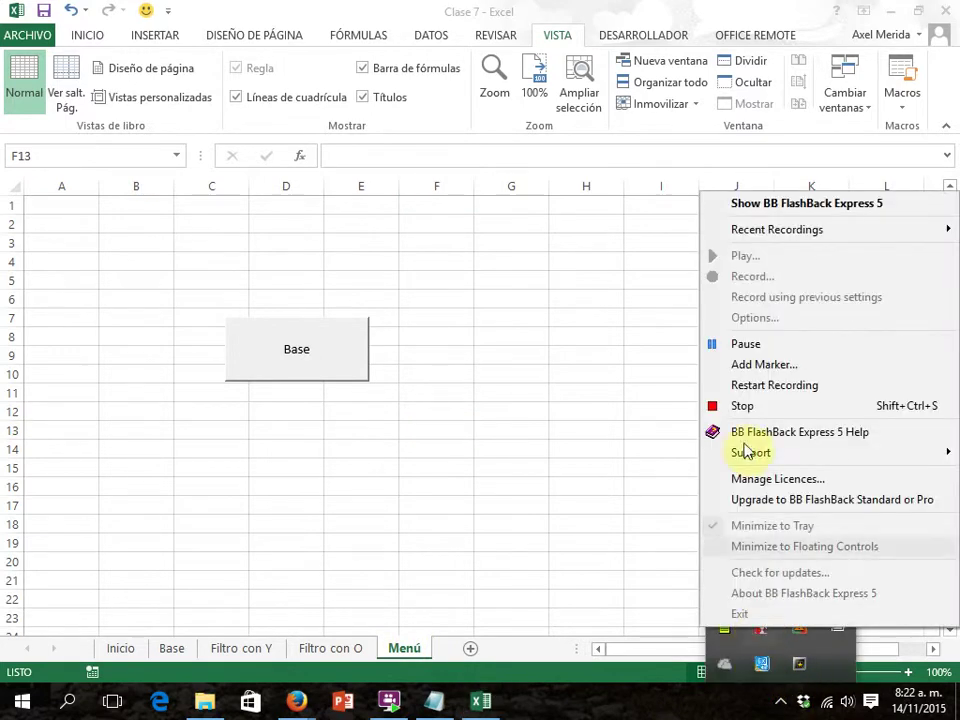
click(751, 346)
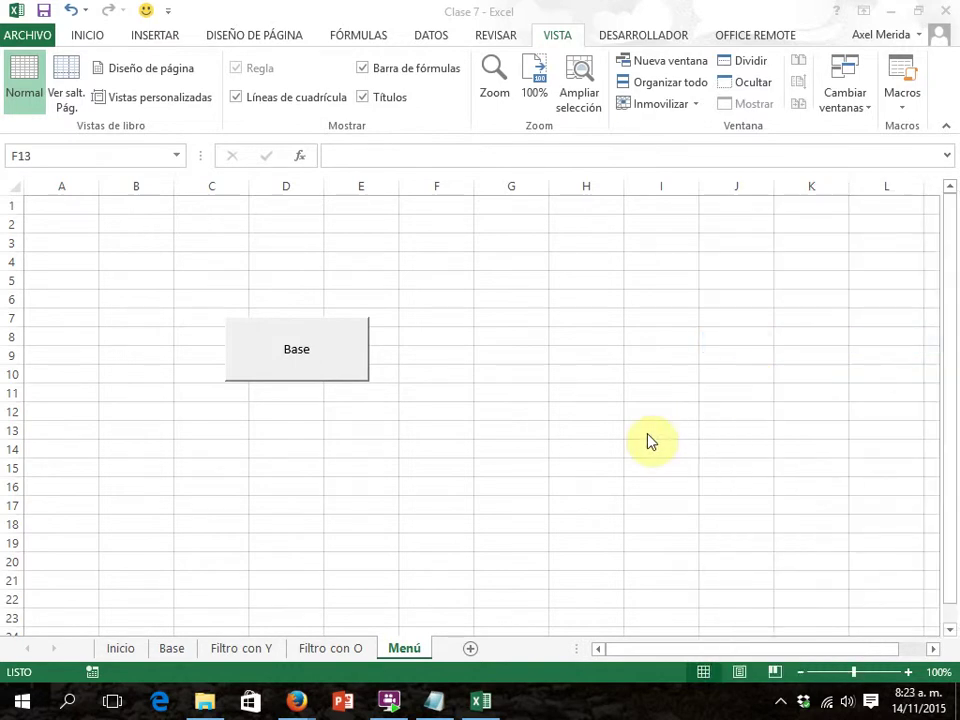
Step: Insert a form control button beside the Base button, across columns F and G around rows 7 to 10, and assign the macro filtrocony
click(677, 37)
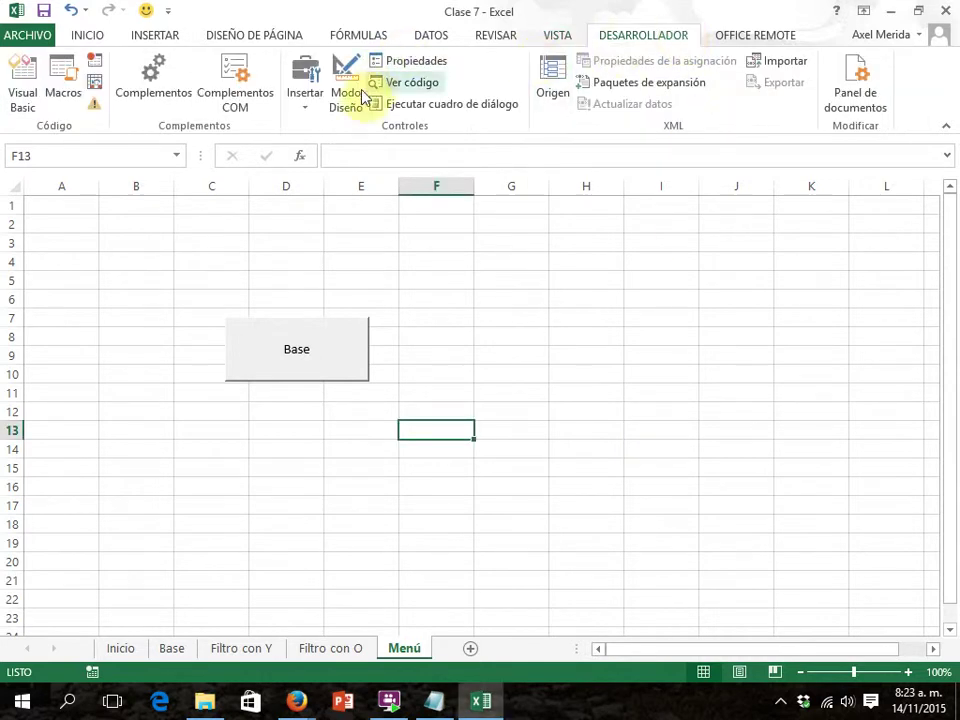
click(303, 100)
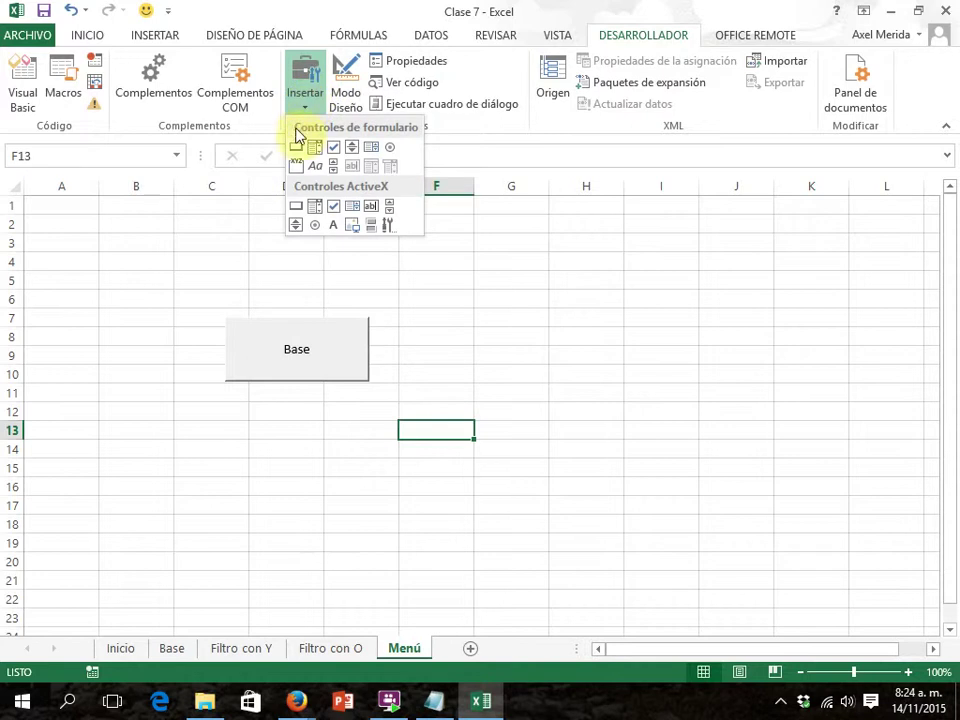
click(297, 147)
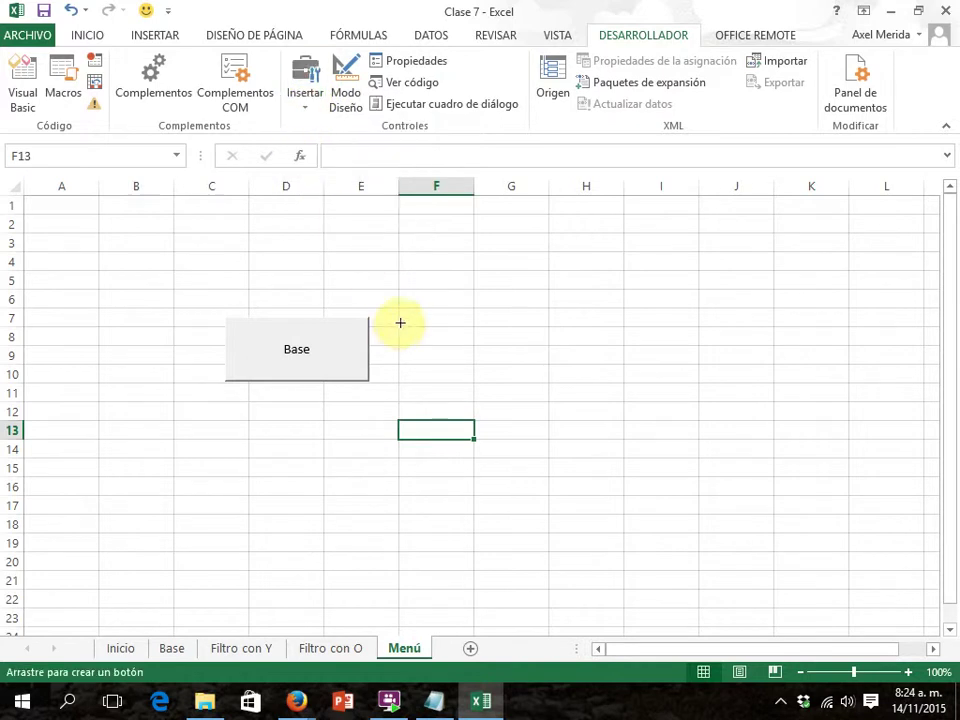
drag(401, 321, 536, 383)
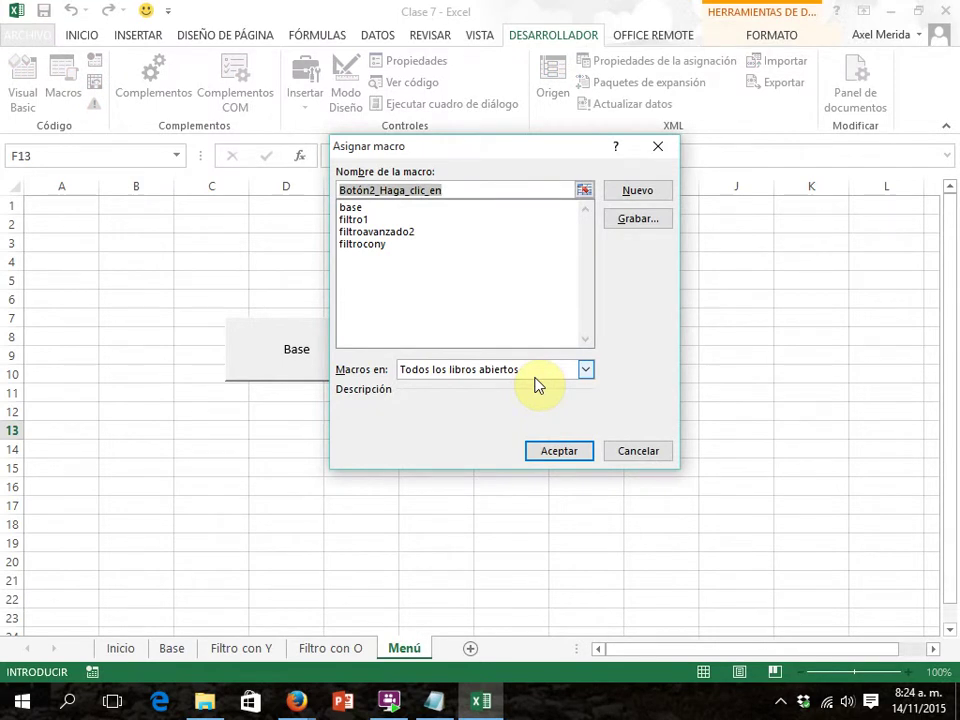
click(376, 245)
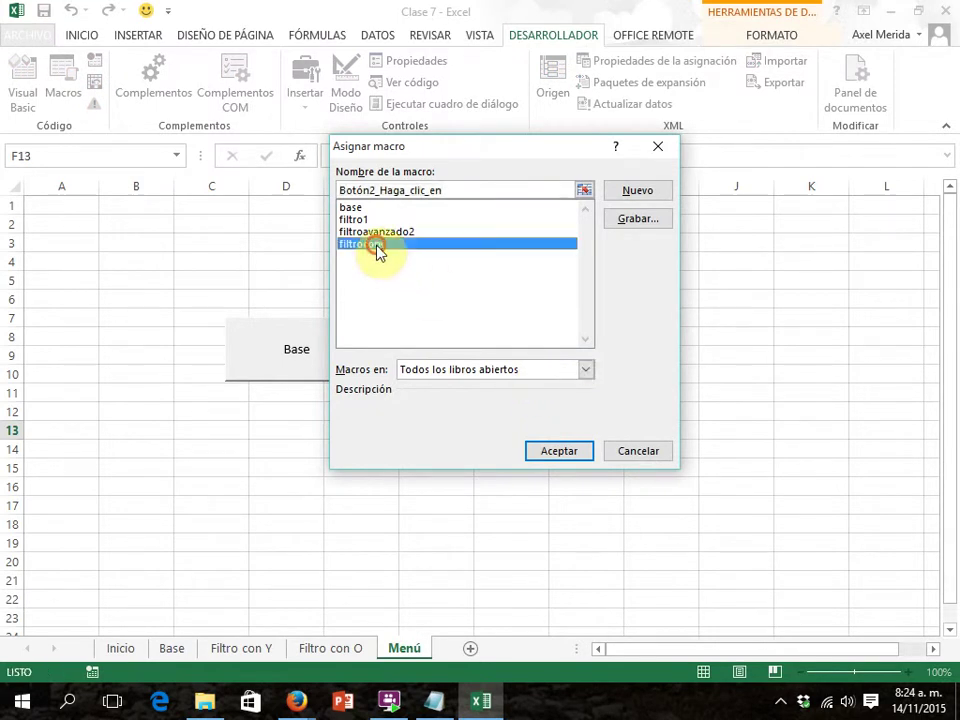
click(557, 458)
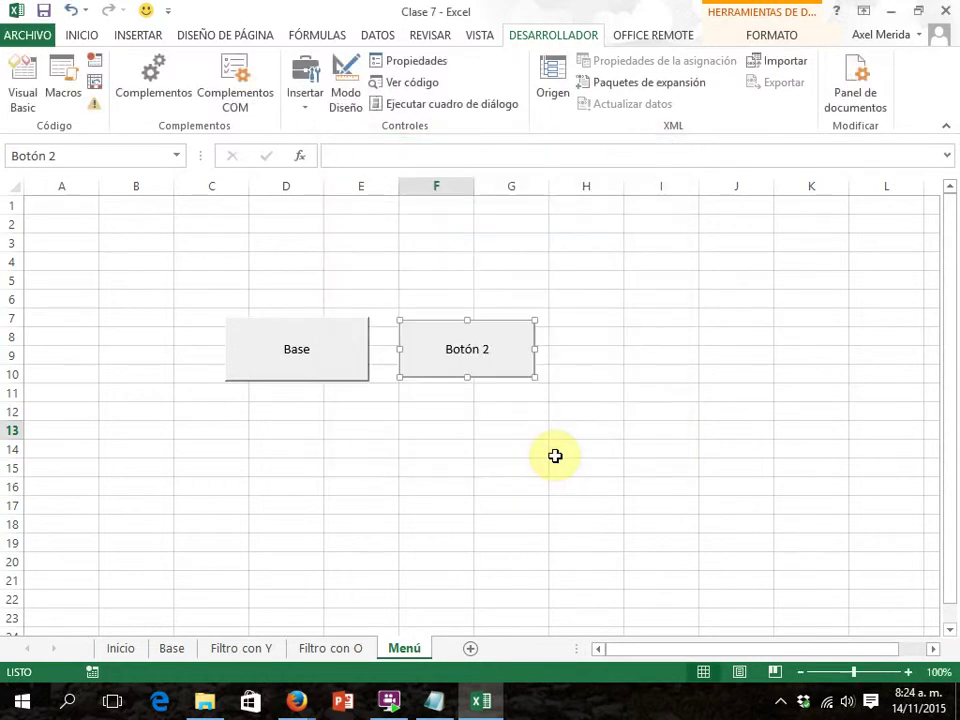
Step: Replace the second button's label with Filtro con Y
click(489, 349)
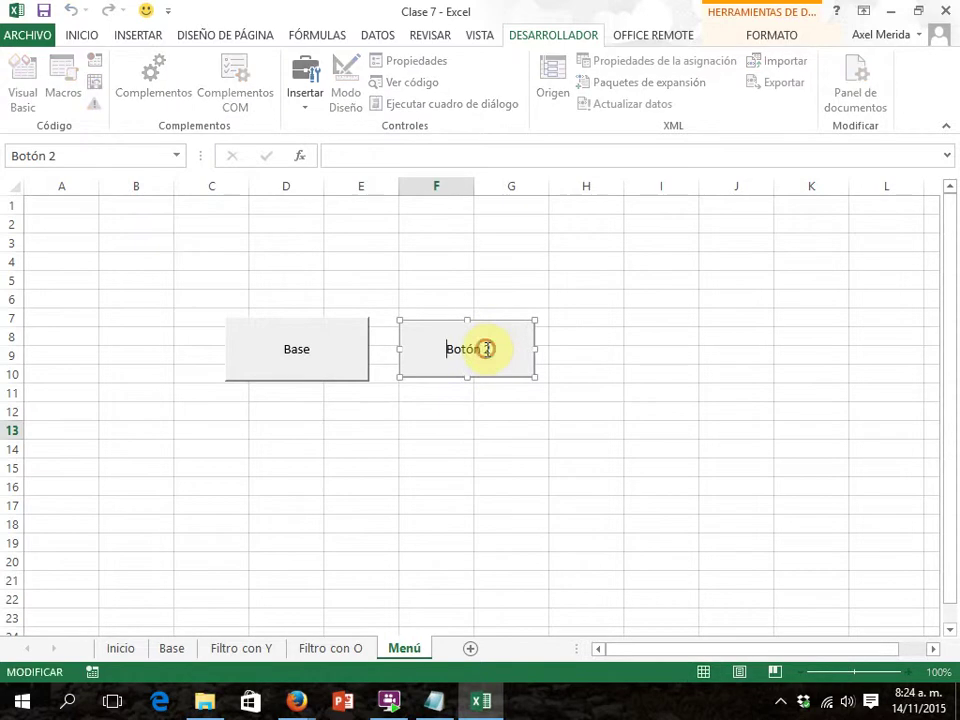
key(Delete)
key(Delete)
key(Delete)
key(Delete)
key(Delete)
key(Delete)
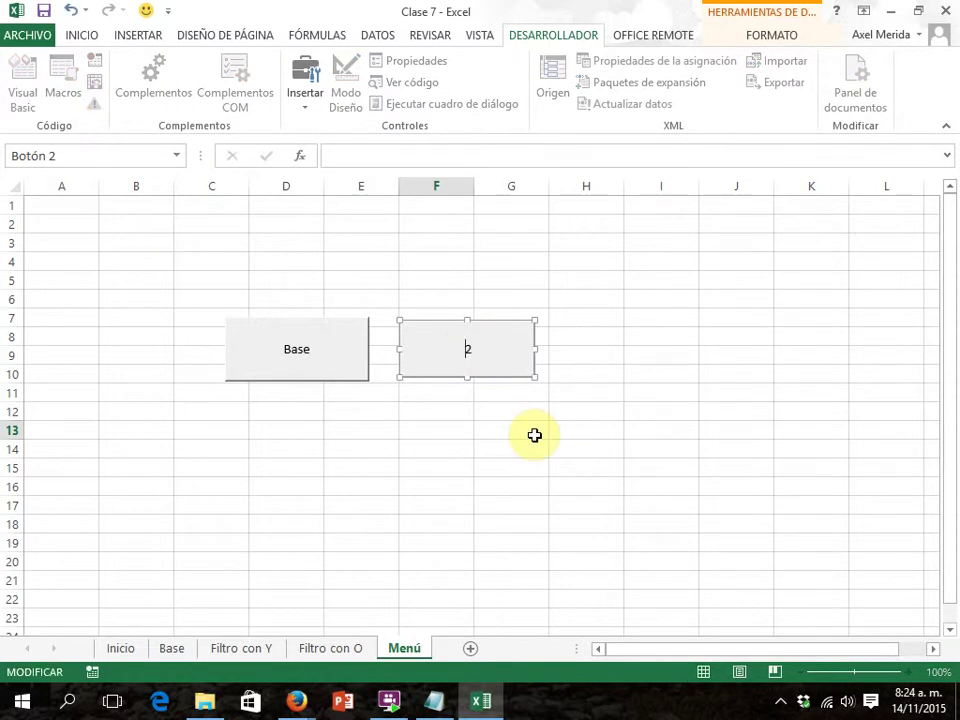
text(Filtro con Y)
click(530, 449)
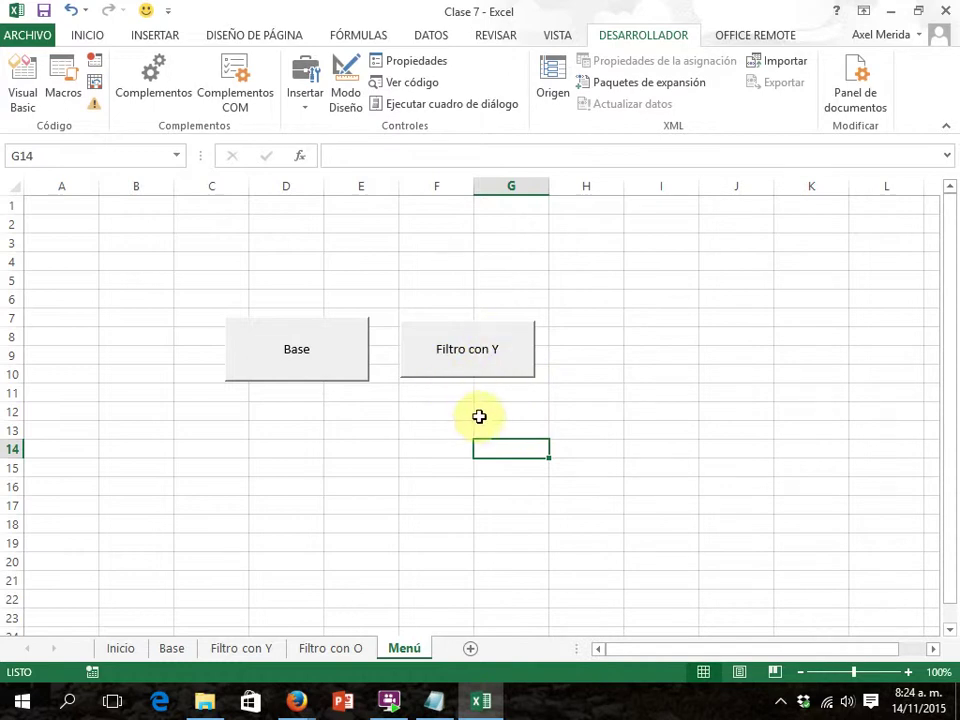
Step: Test the Filtro con Y button and return to the Menú sheet
click(454, 360)
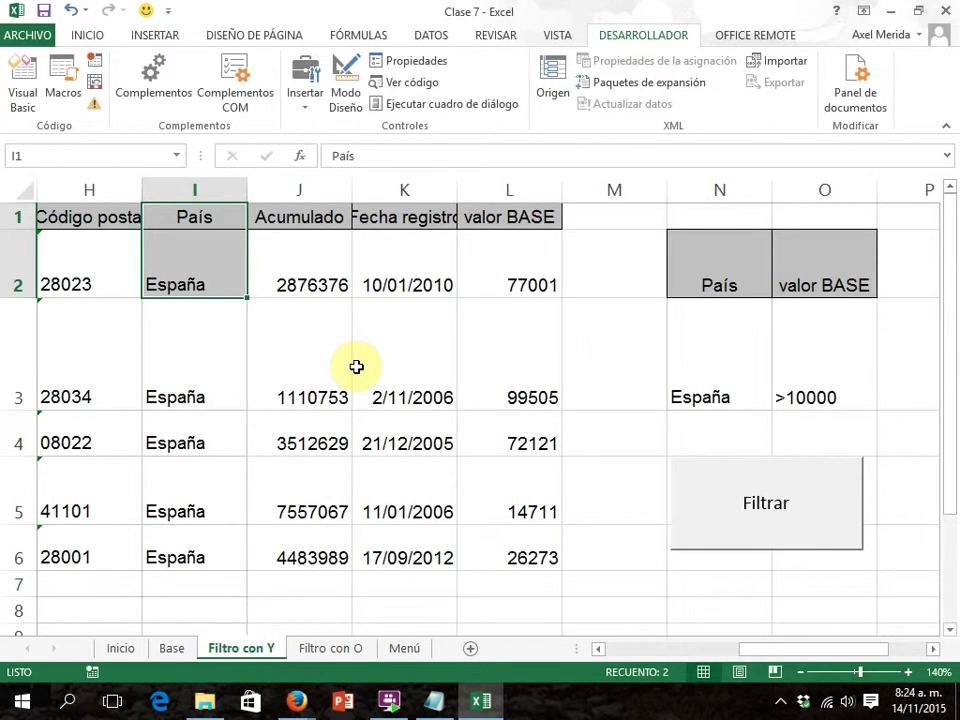
click(405, 650)
click(552, 429)
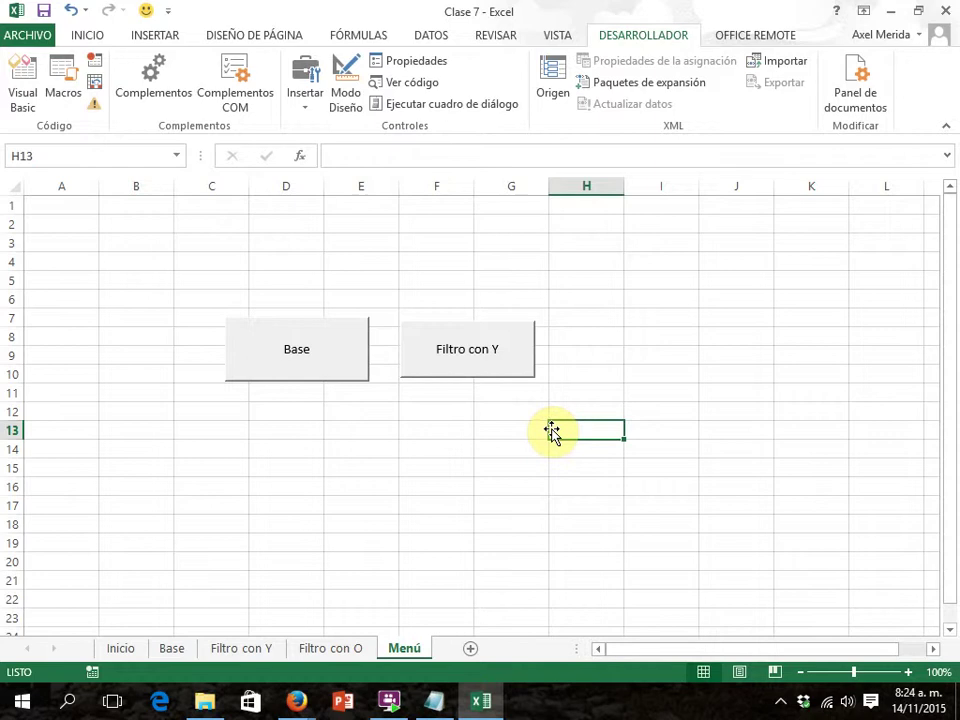
Step: Switch to the Base sheet, clear the table selection by selecting cell G71, and show the table from its header row
click(167, 652)
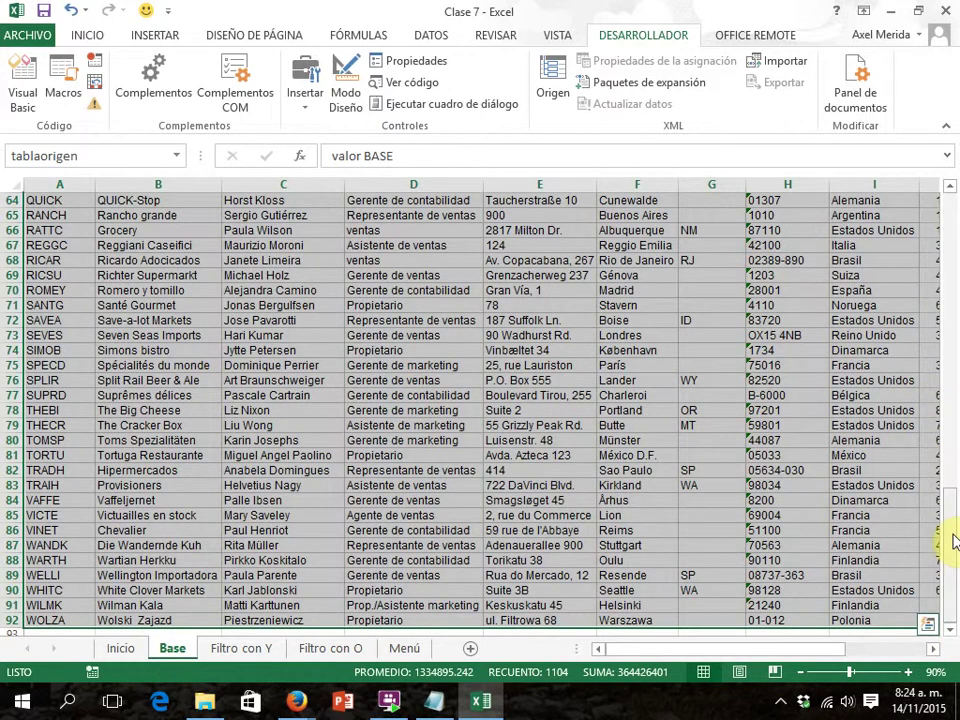
click(700, 305)
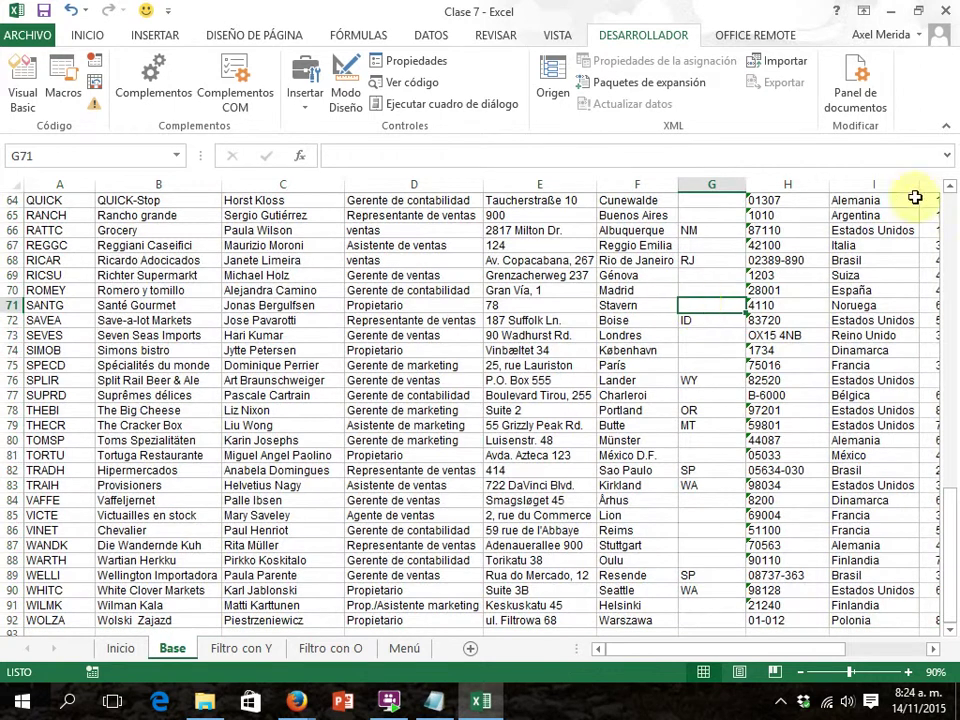
drag(953, 524, 955, 78)
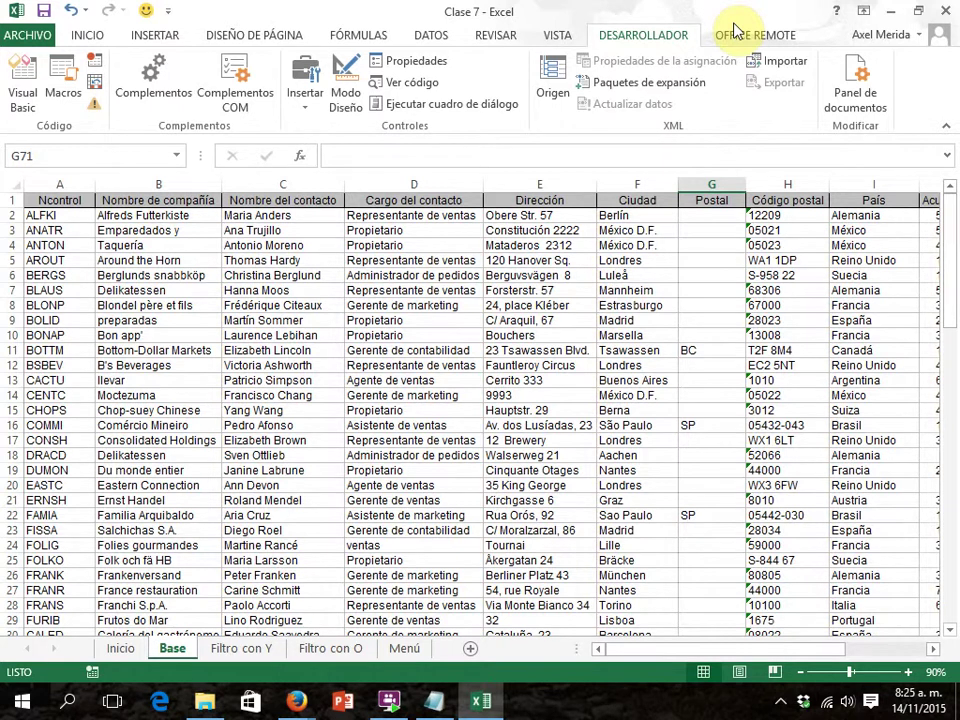
Step: Start recording a macro named menu, described as "Esta macro me regresa a la hoja menú", and show the empty columns beyond valor BASE
click(566, 38)
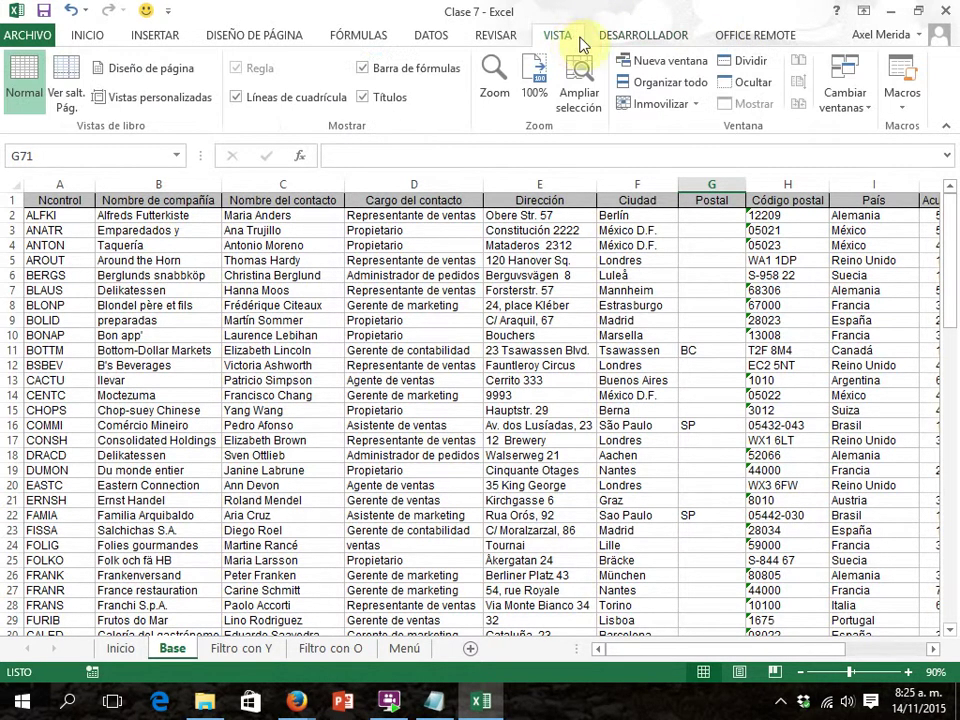
click(903, 100)
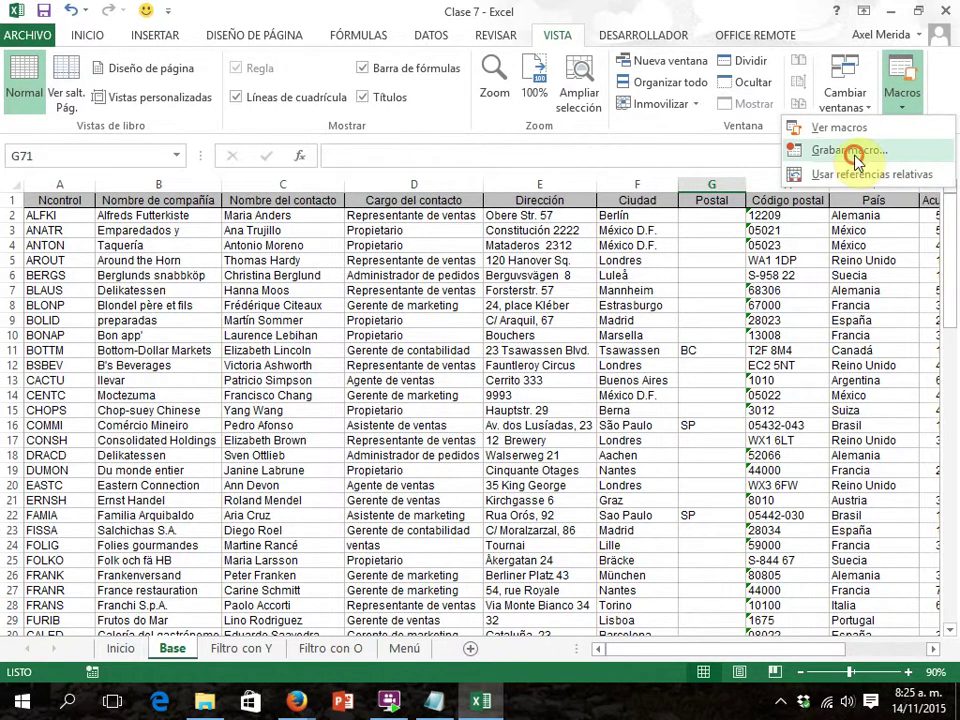
click(858, 163)
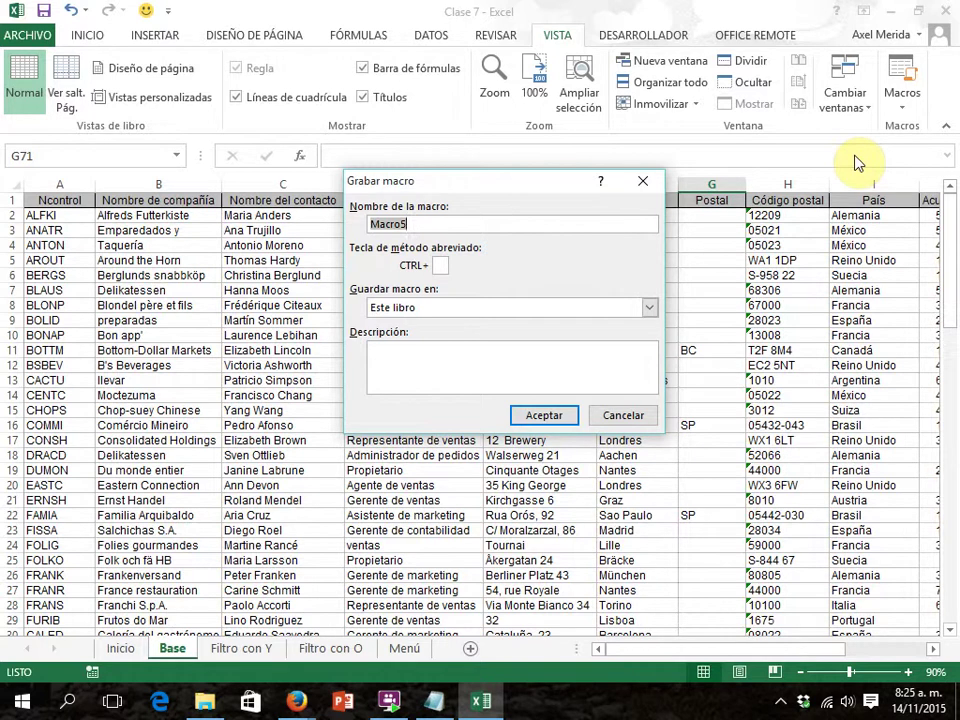
text(menu)
click(527, 365)
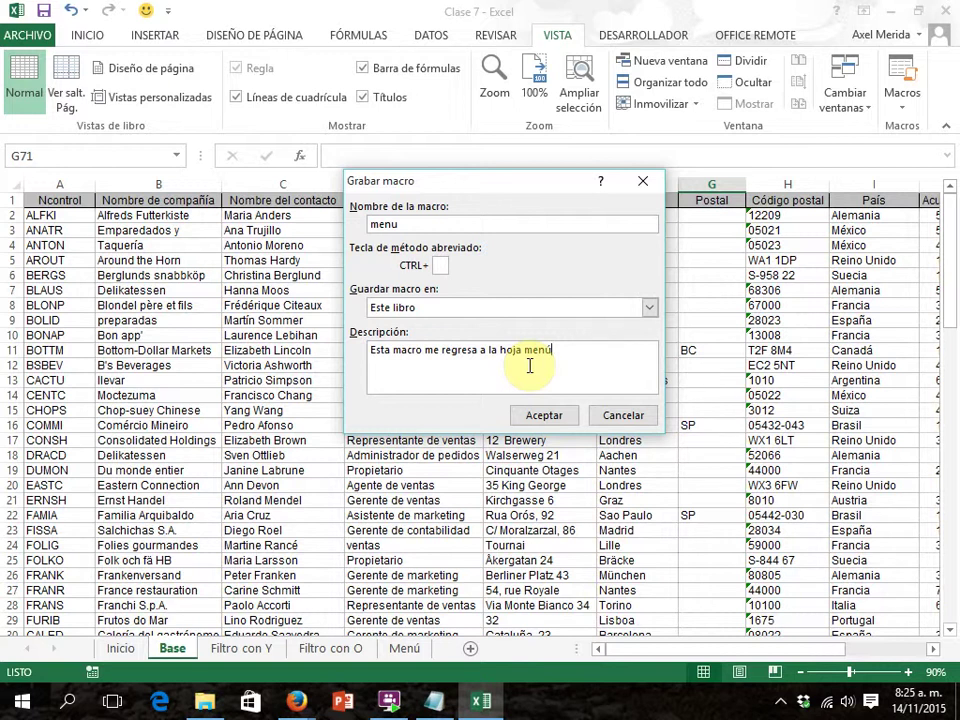
click(540, 414)
drag(846, 637, 955, 612)
drag(946, 216, 945, 281)
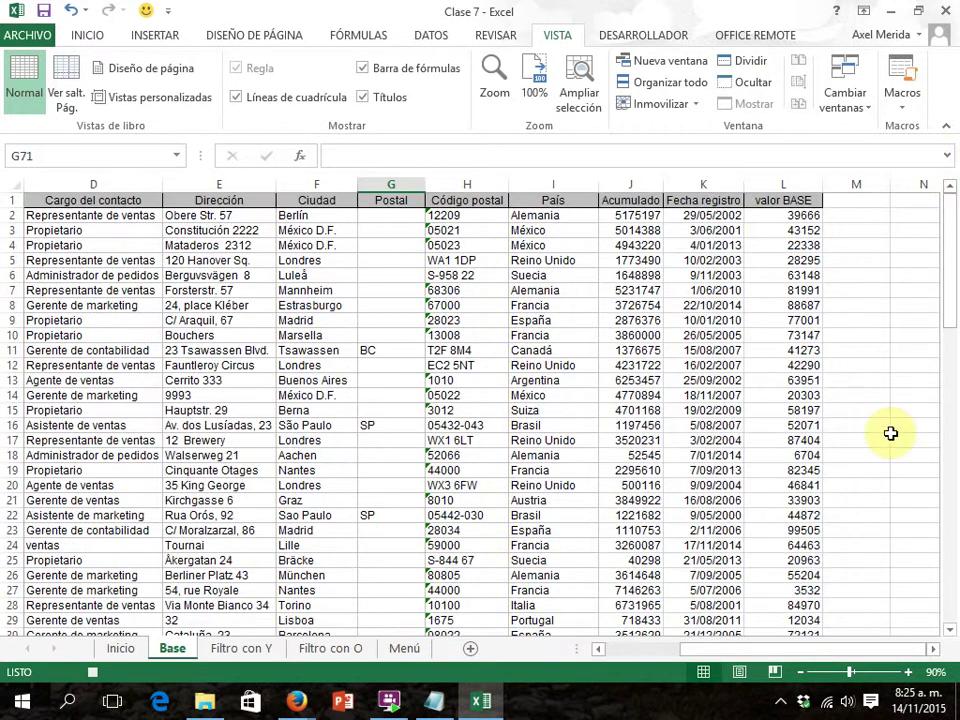
click(933, 649)
click(933, 649)
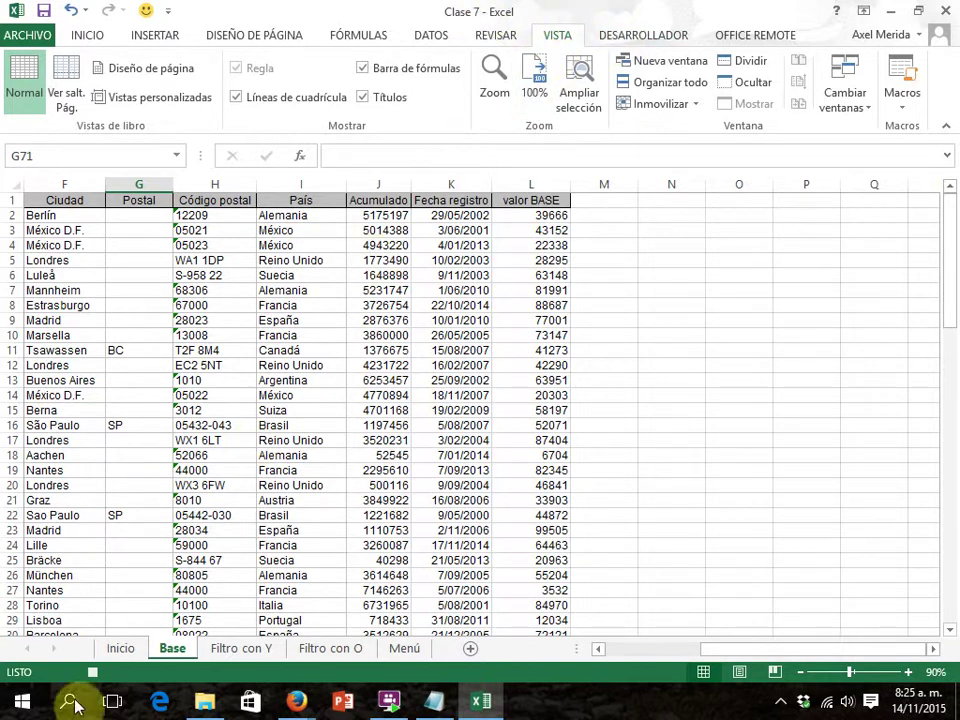
Step: Insert a form control button beside the table, across columns N to P around rows 6 to 10, and assign the macro menu
click(628, 40)
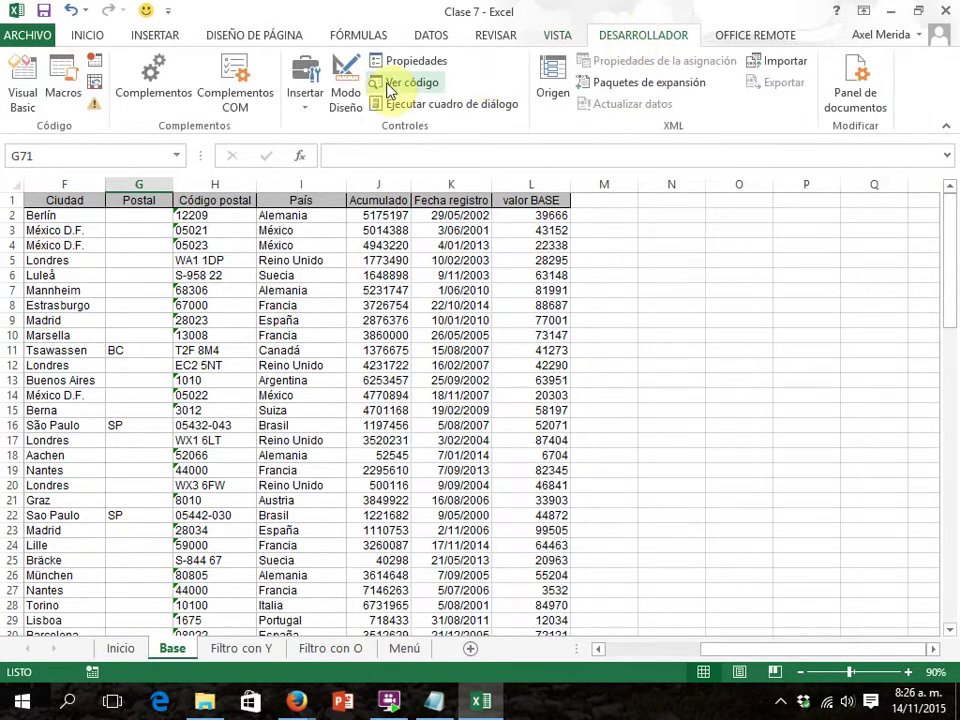
click(321, 104)
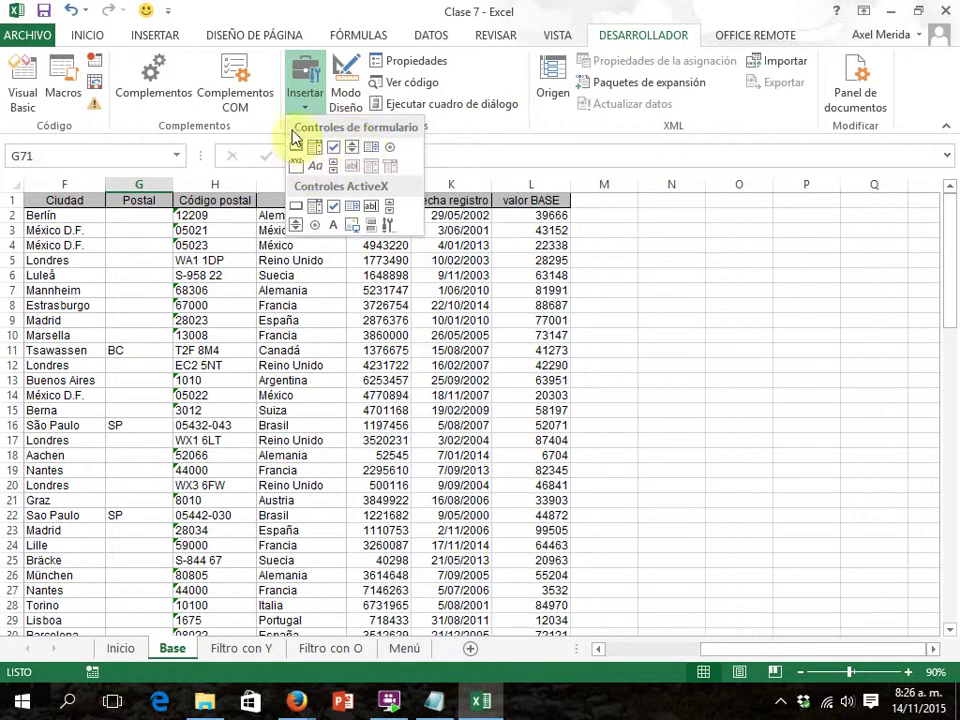
click(296, 147)
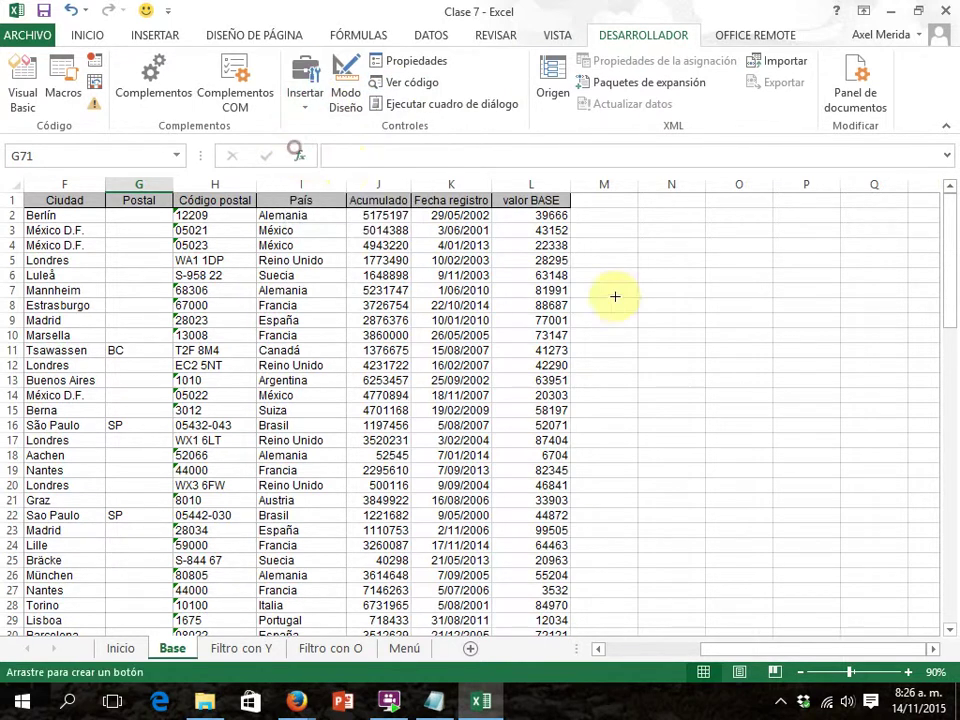
drag(673, 278, 793, 341)
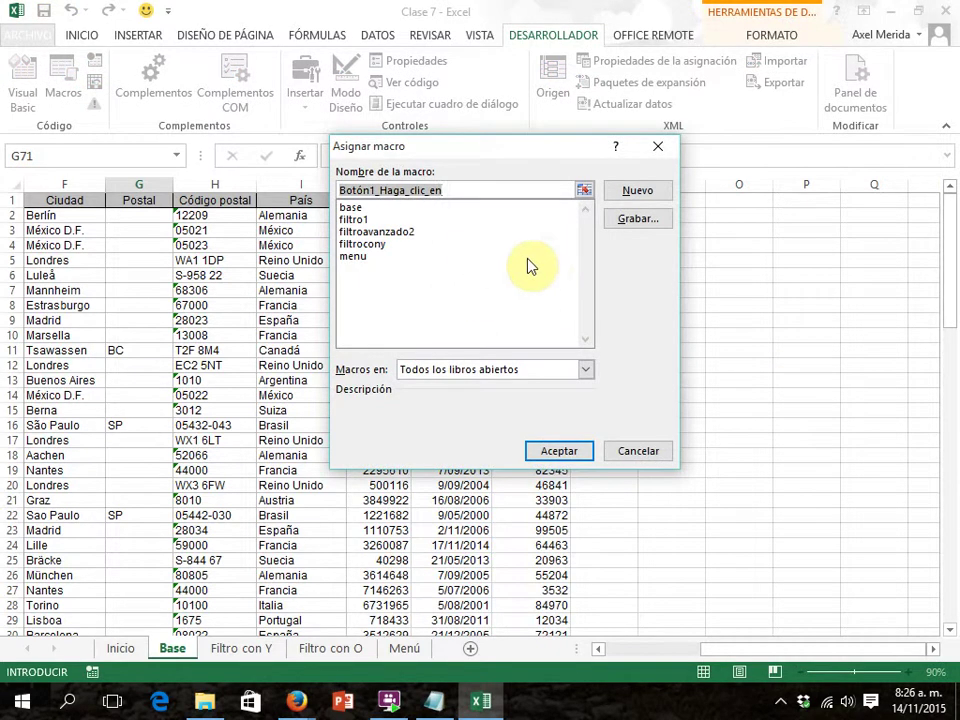
click(350, 257)
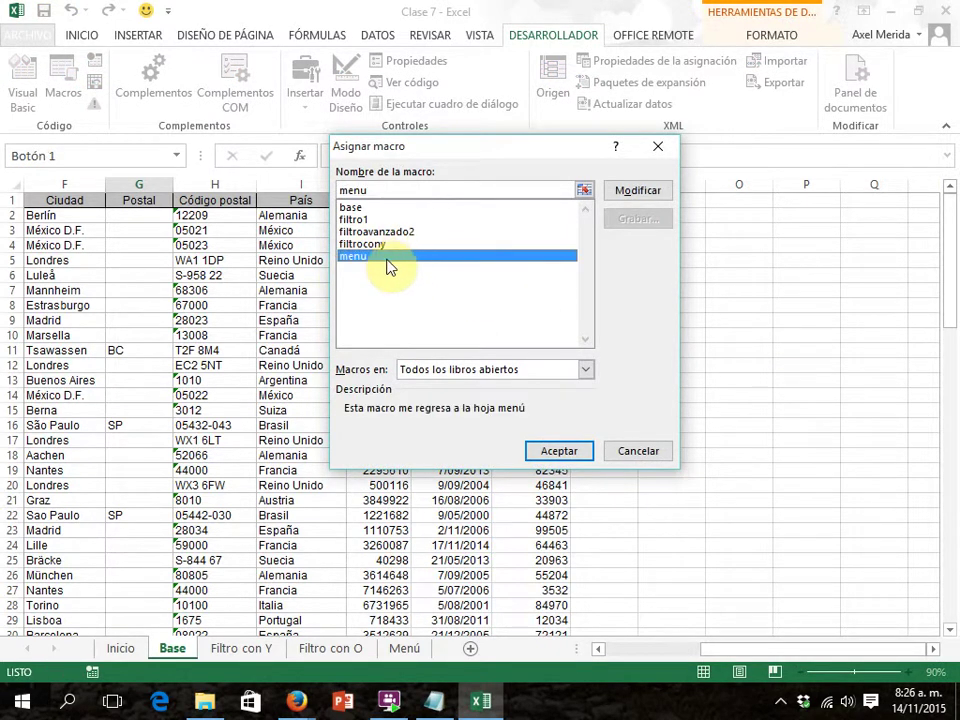
click(557, 451)
Step: Try to relabel the new button Regresar a Inicio, leave editing, and select cell N9 beside the top of the table
click(749, 311)
key(Home)
key(Delete)
key(Delete)
key(Delete)
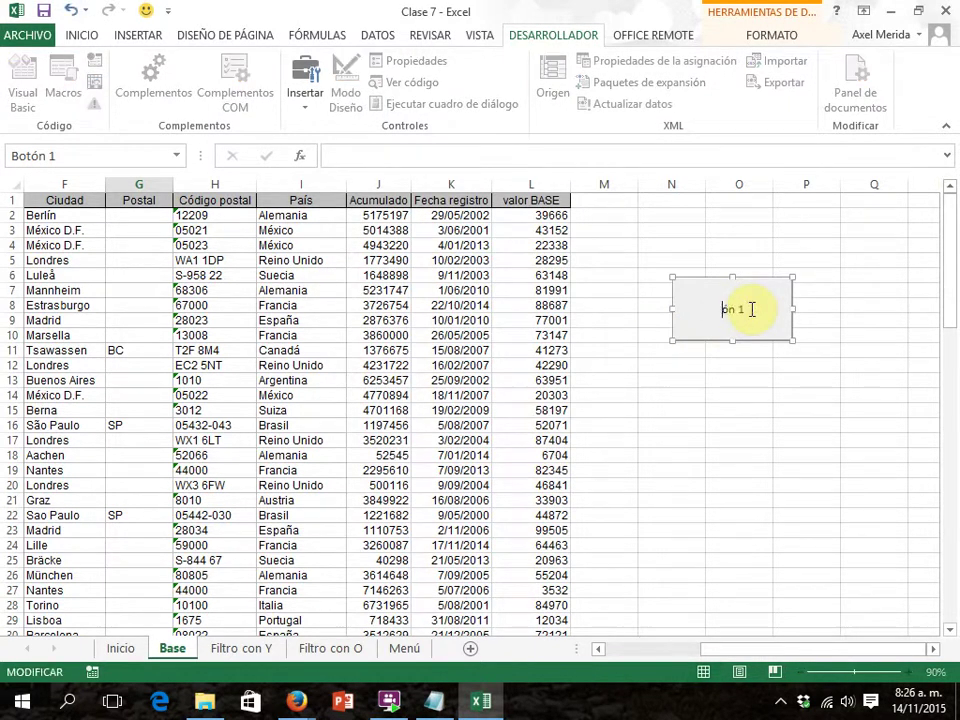
text(Regresa)
text(r a Inicio)
key(Escape)
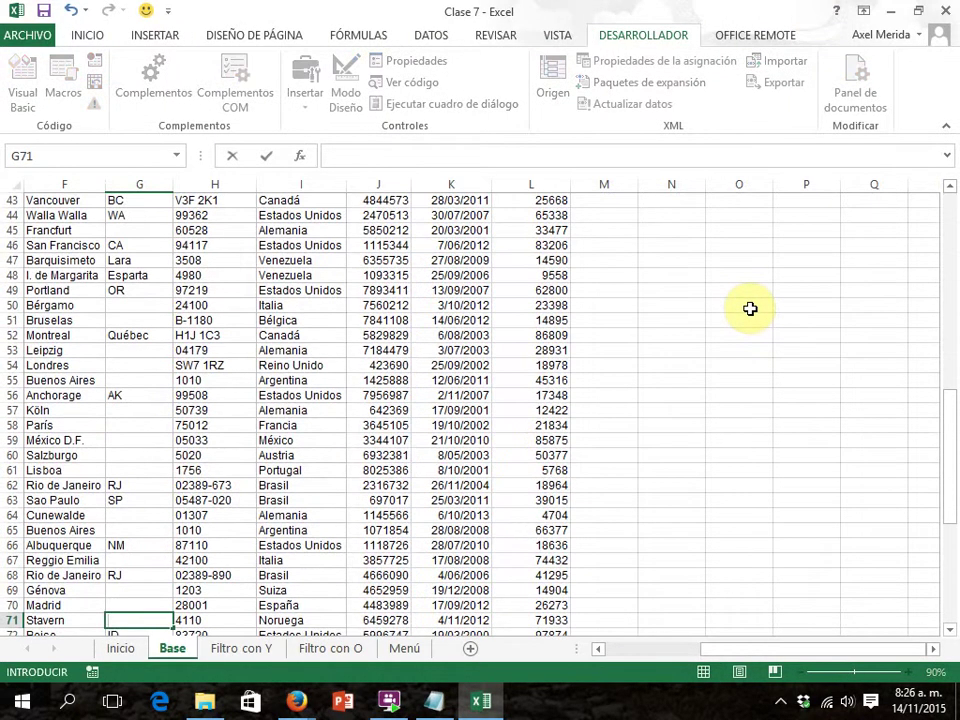
drag(945, 412, 949, 182)
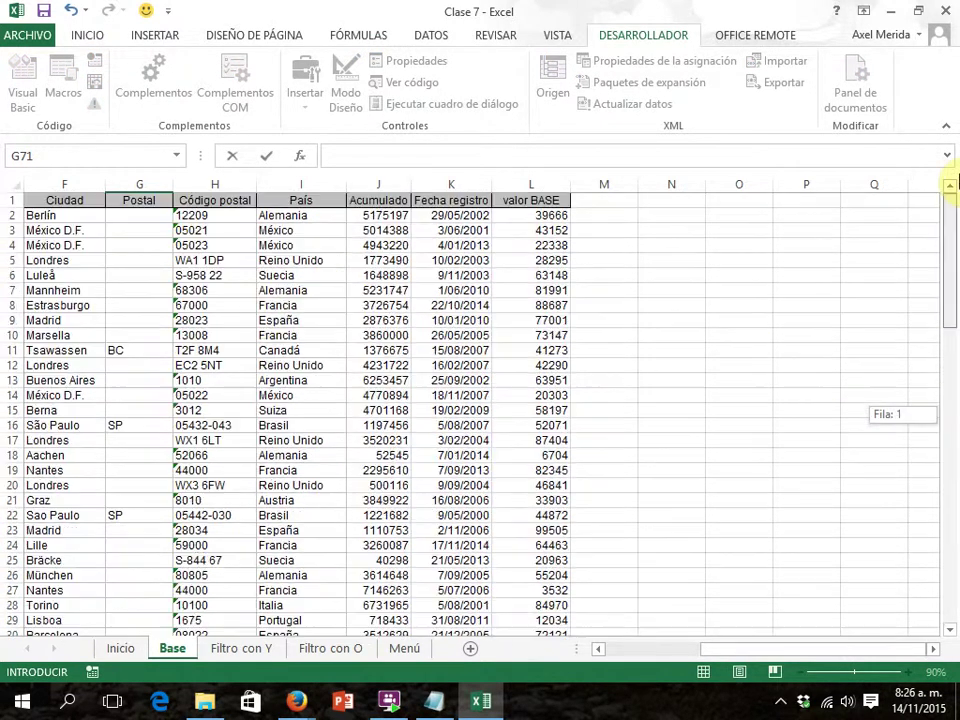
click(750, 311)
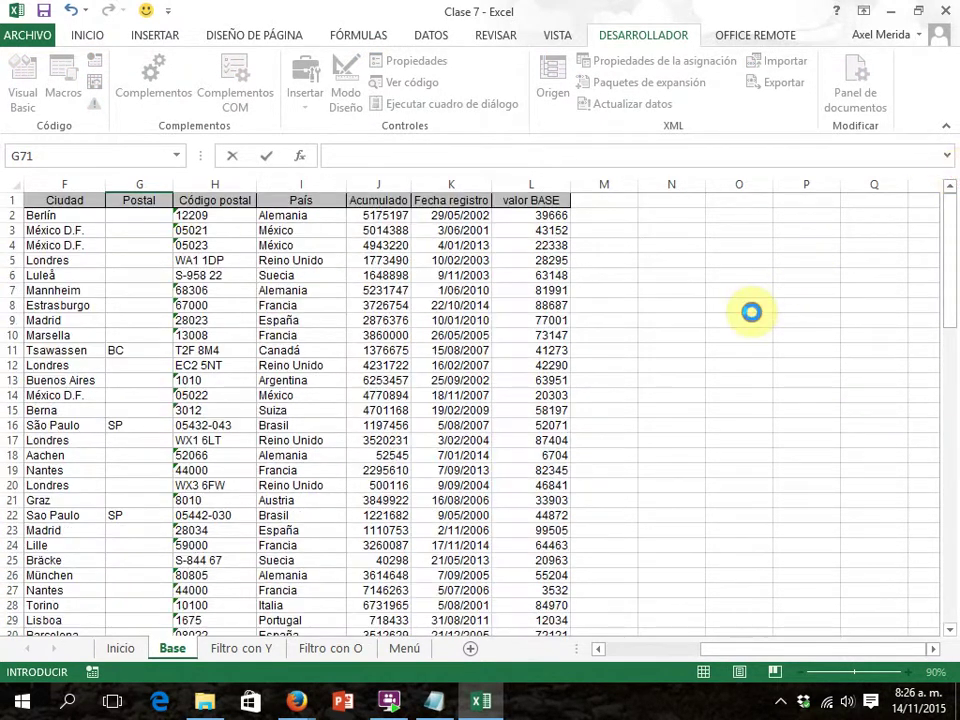
click(696, 322)
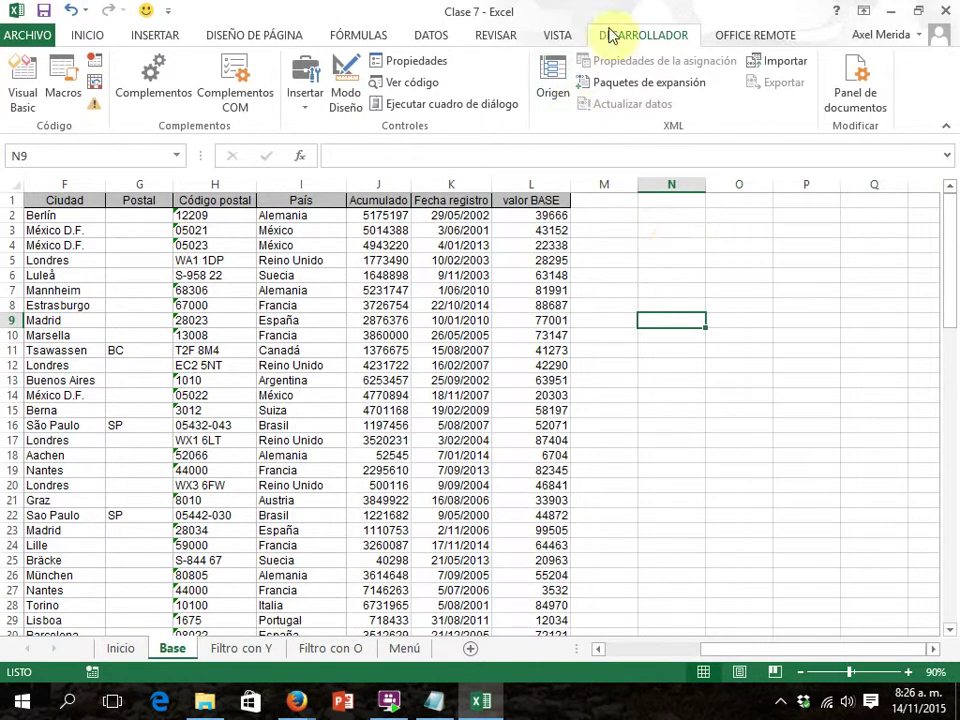
Step: Insert a form control button across columns O and P around rows 3 to 6, and assign the macro menu
click(305, 80)
click(301, 153)
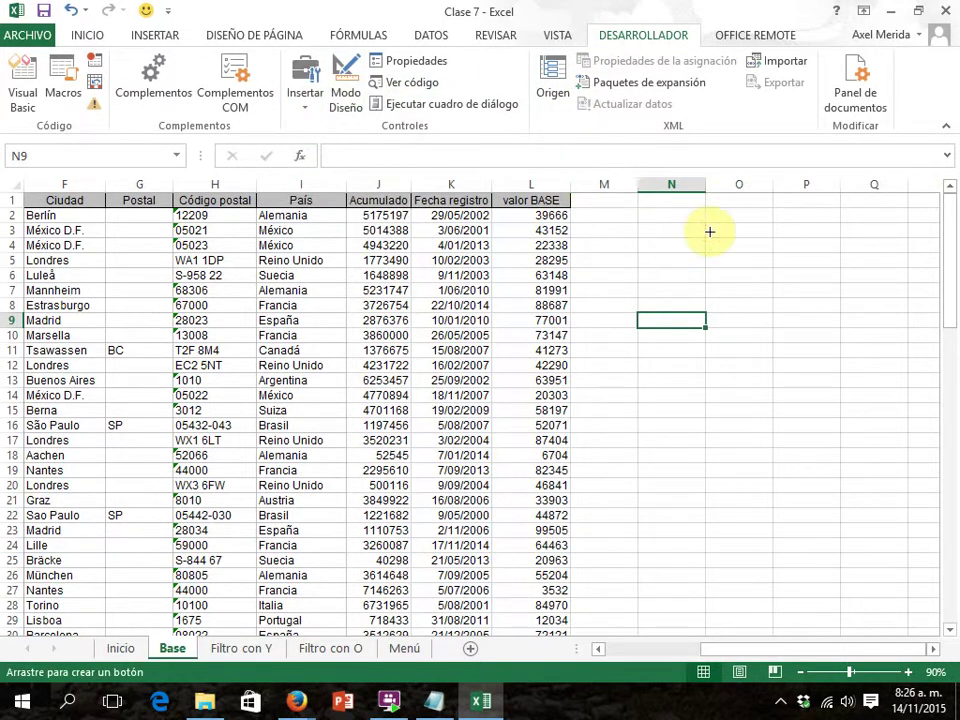
drag(708, 225, 819, 281)
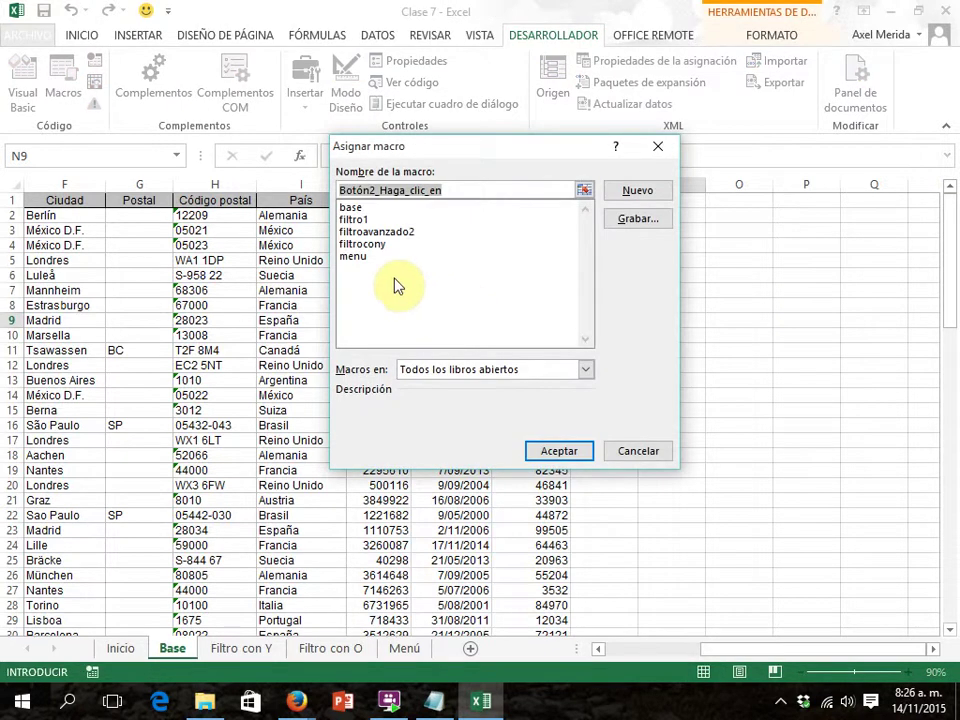
click(358, 257)
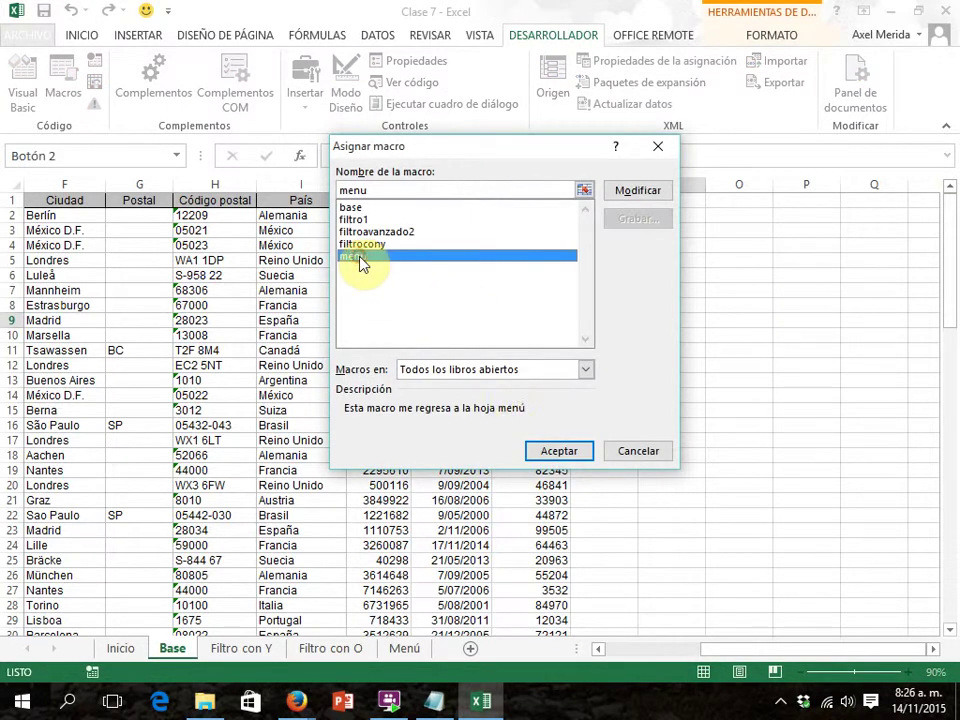
click(556, 451)
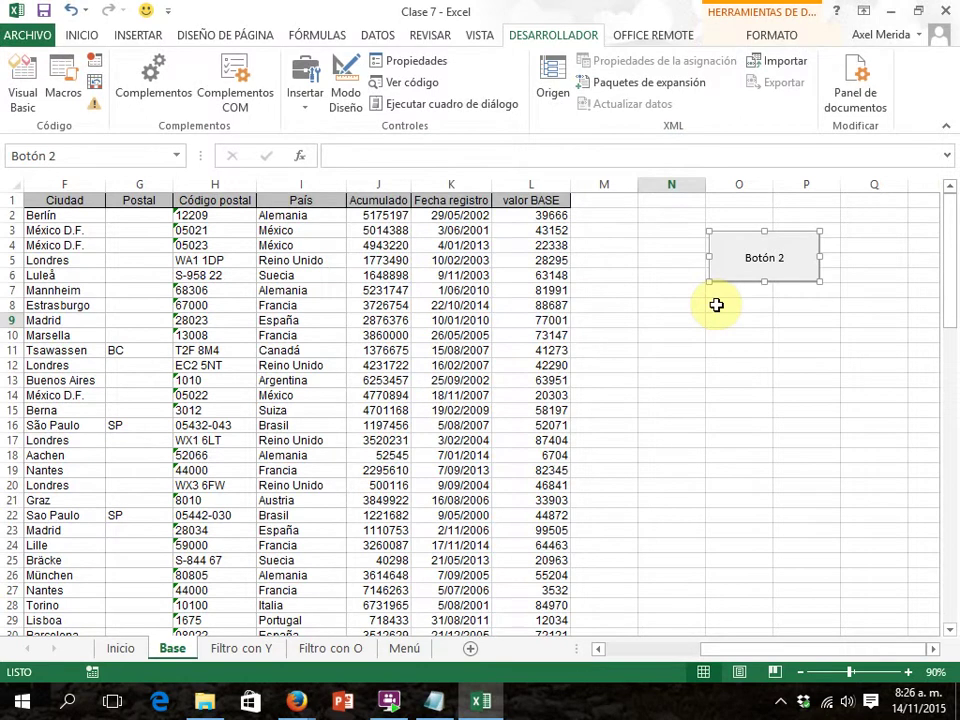
Step: Replace the label of the button in columns O and P with Regresar and deselect it
click(785, 256)
key(Delete)
key(Delete)
key(Delete)
key(Delete)
key(Delete)
key(Delete)
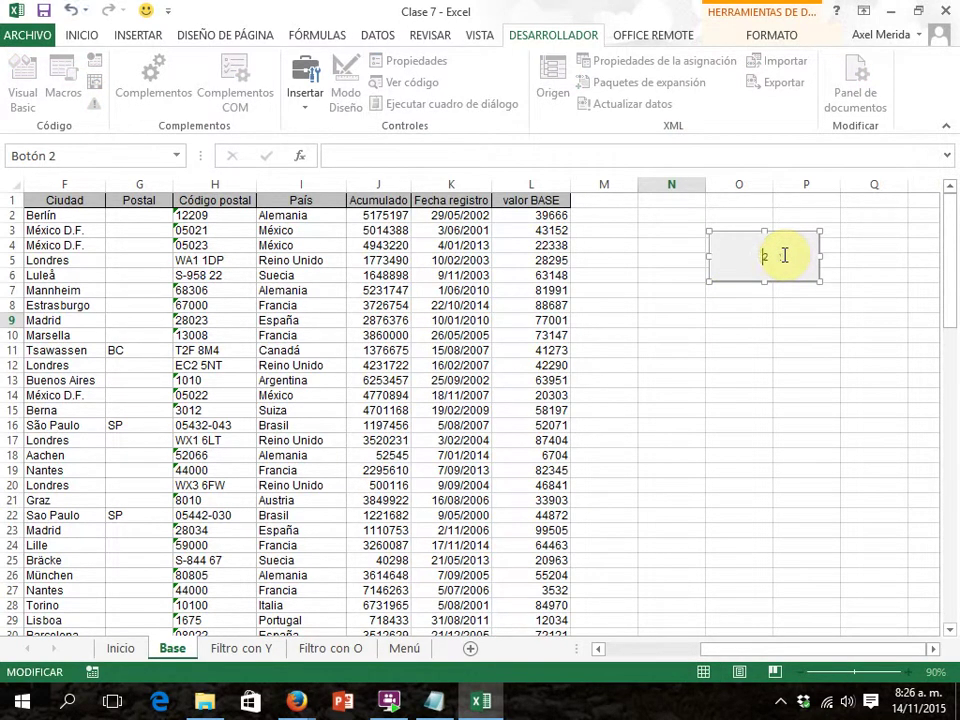
text(Regresar)
click(765, 367)
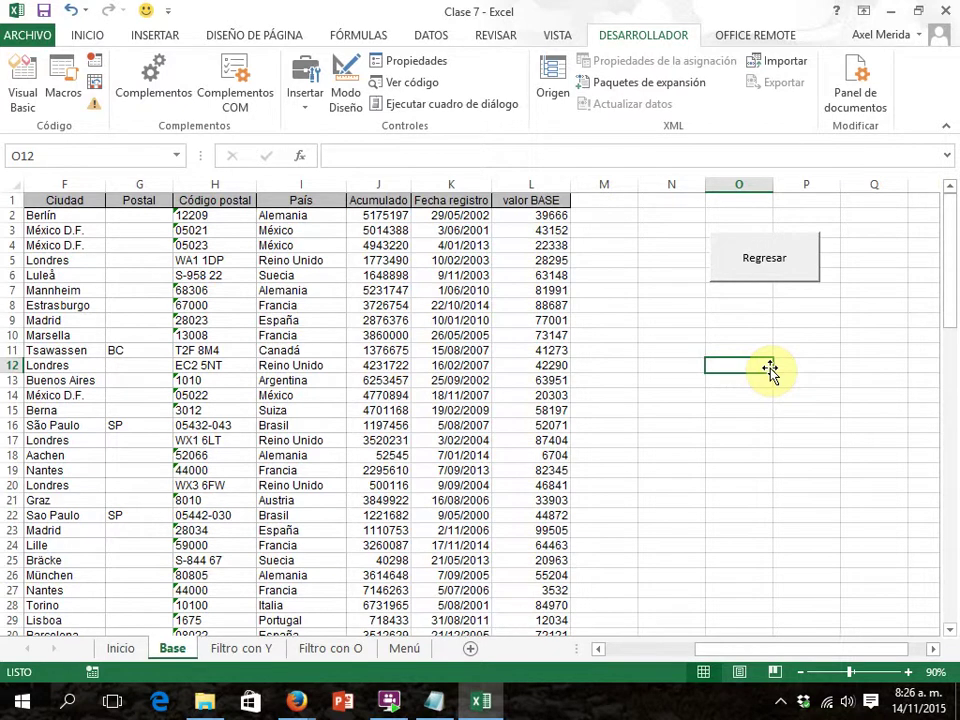
Step: Copy the Regresar button from the Base sheet to the Filtro con Y sheet, below the Filtrar button
right_click(775, 265)
key(Escape)
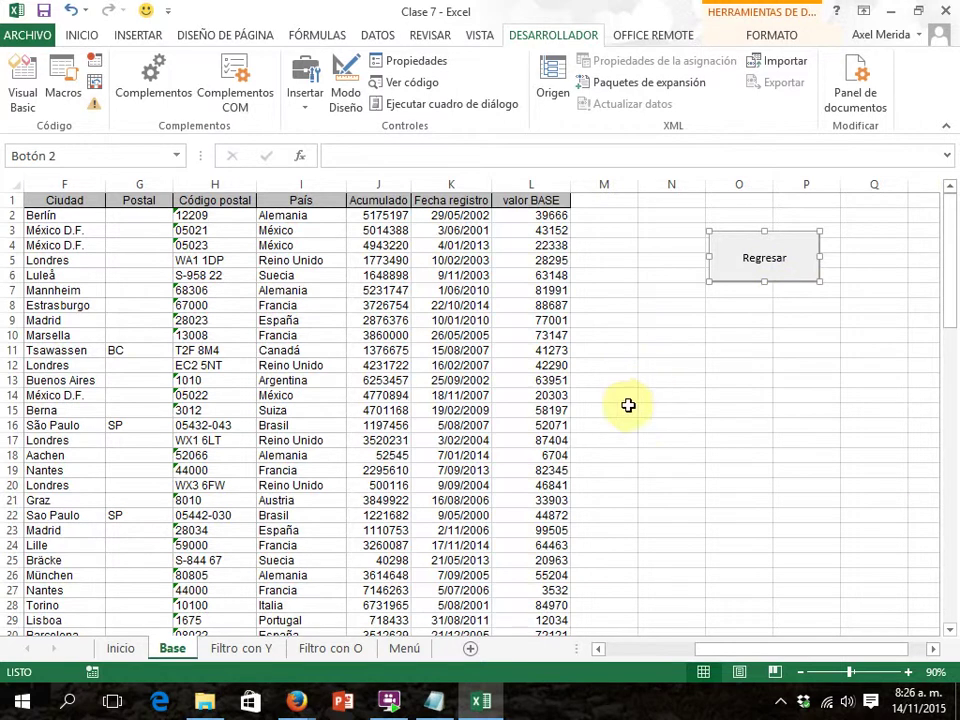
click(250, 654)
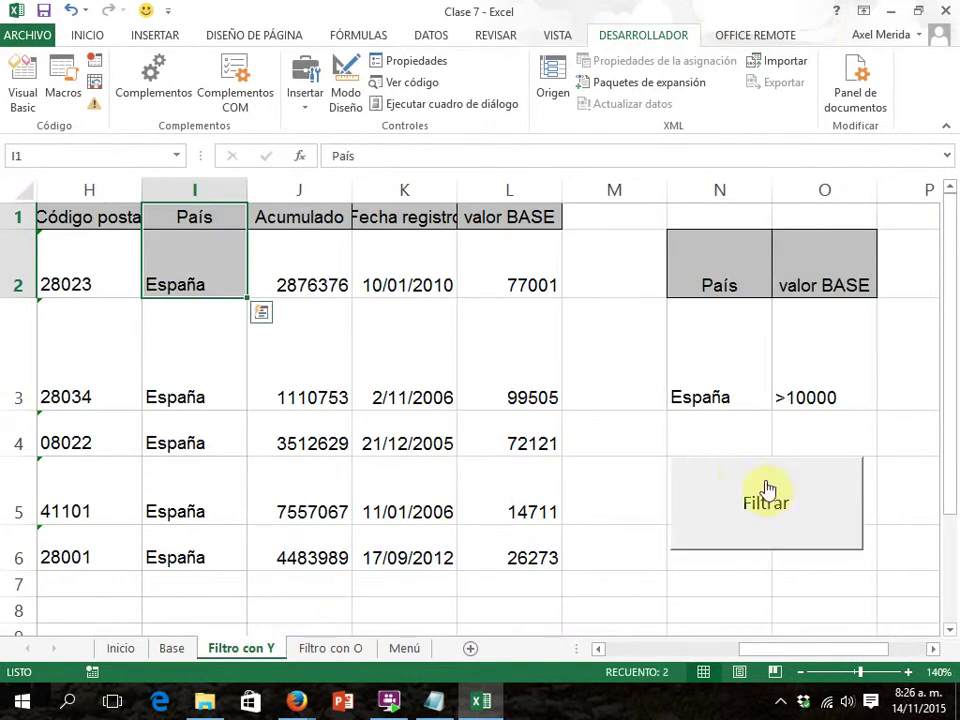
click(933, 648)
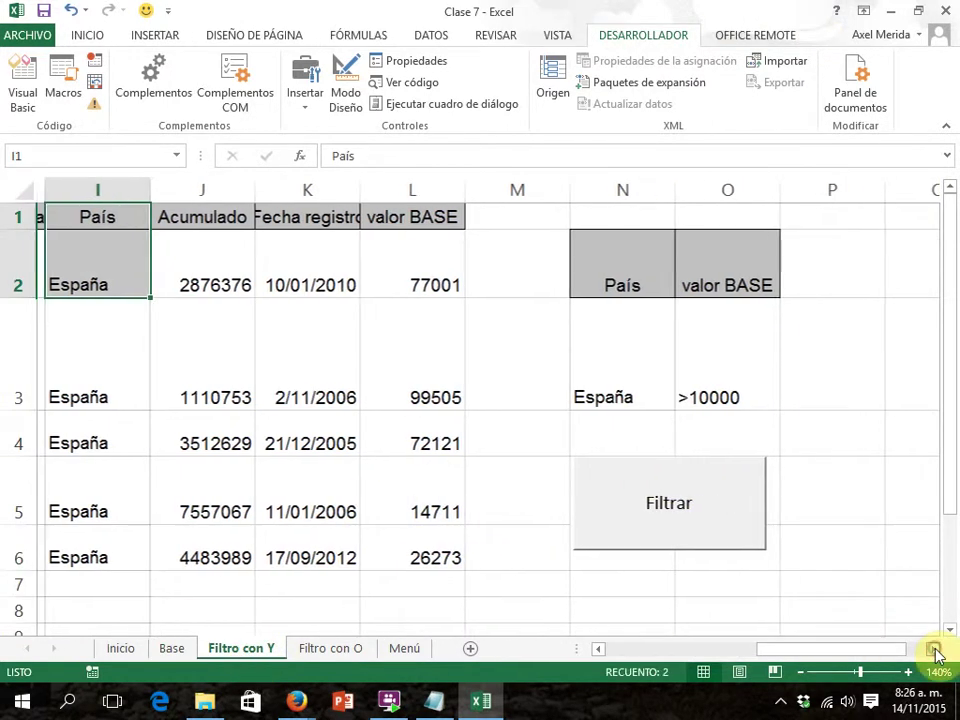
drag(949, 514, 949, 546)
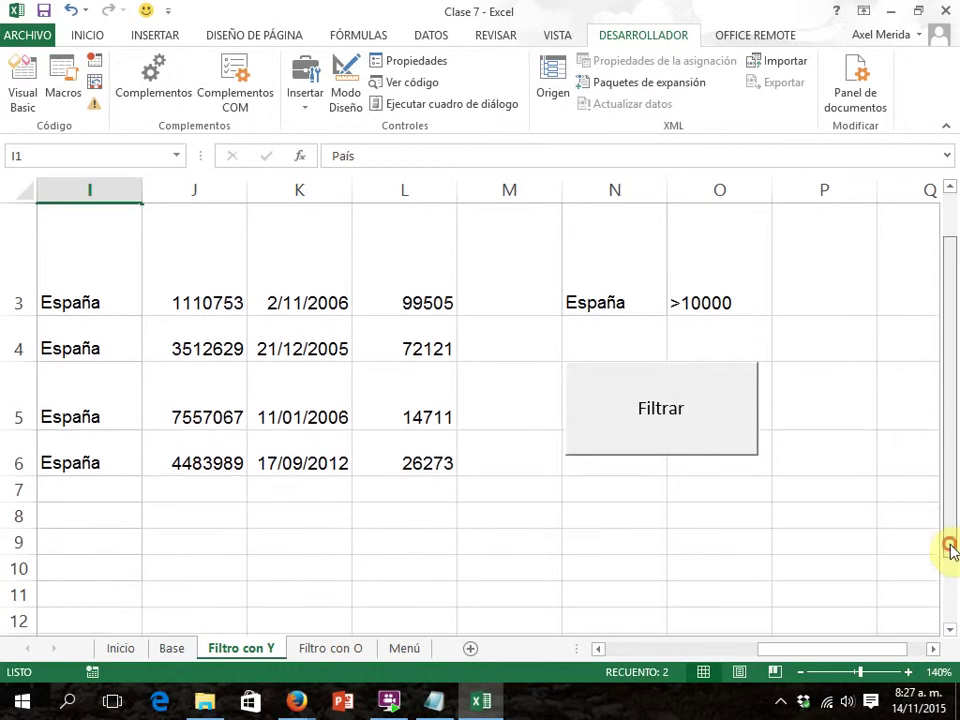
click(591, 522)
key(ctrl+v)
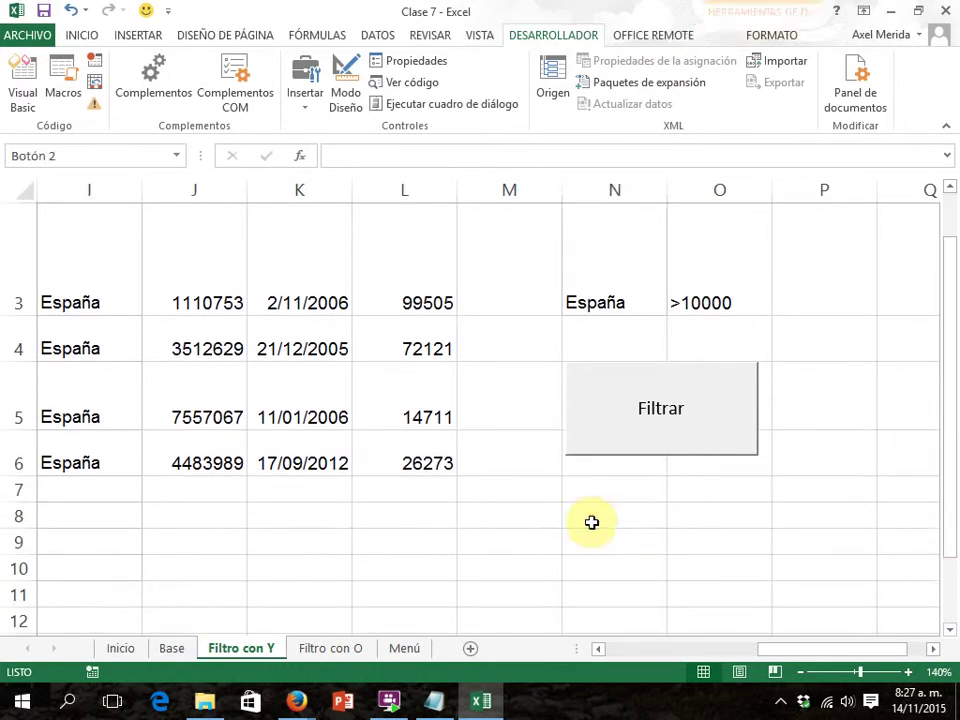
Step: Deselect the pasted Regresar button, test it on the Filtro con Y sheet, and switch to the Menú sheet
click(846, 524)
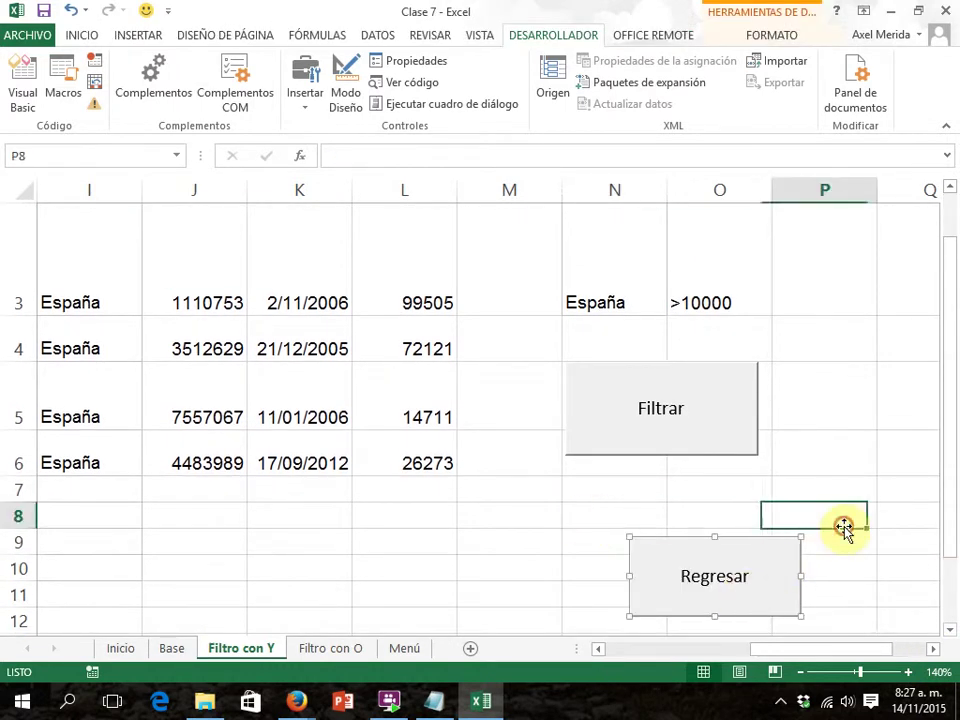
click(761, 577)
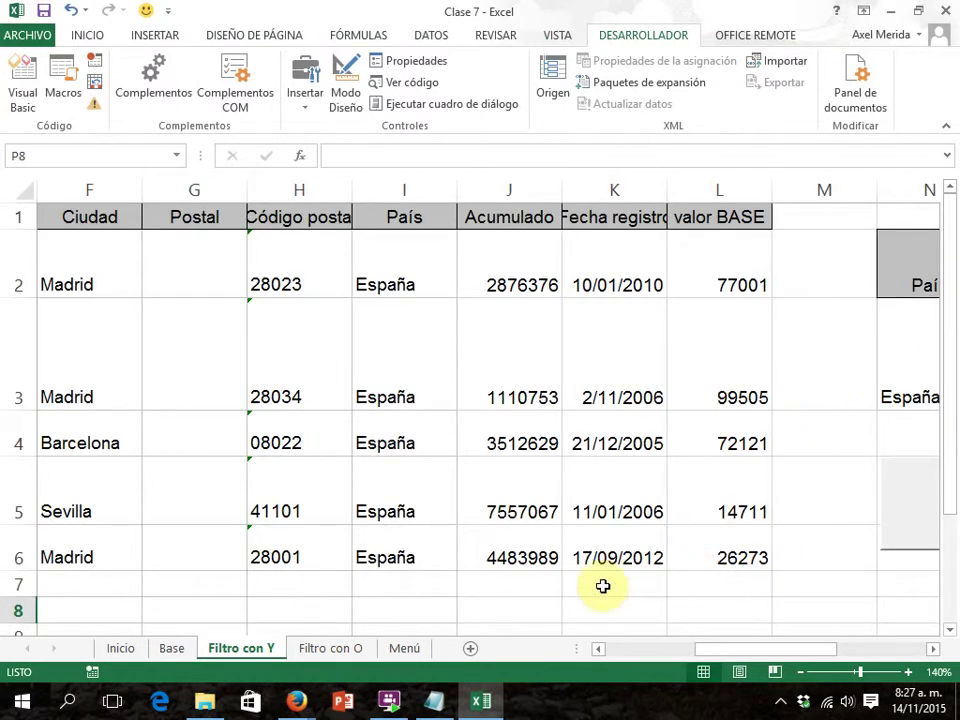
click(403, 650)
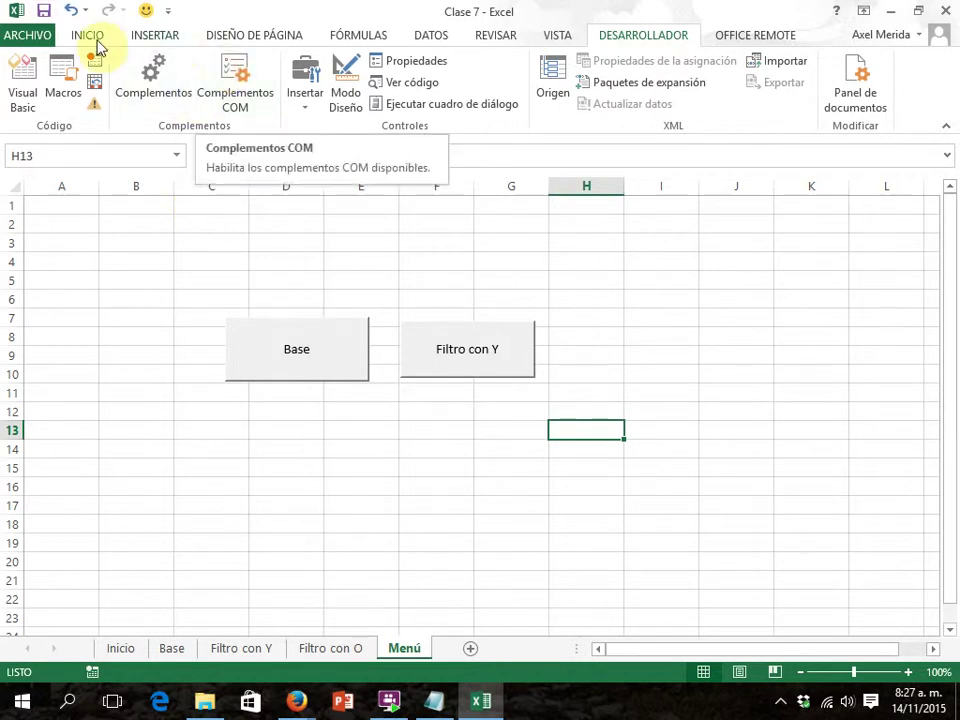
Step: Set the Menú sheet's background to the image file starting with 1966336 from the Imágenes folder
click(236, 36)
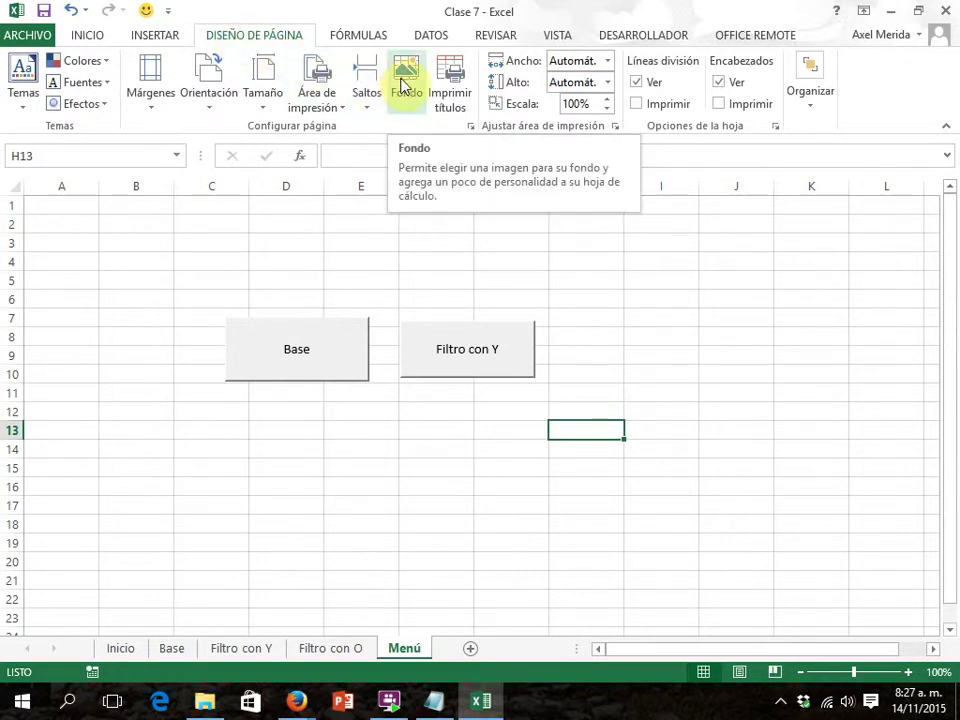
click(403, 86)
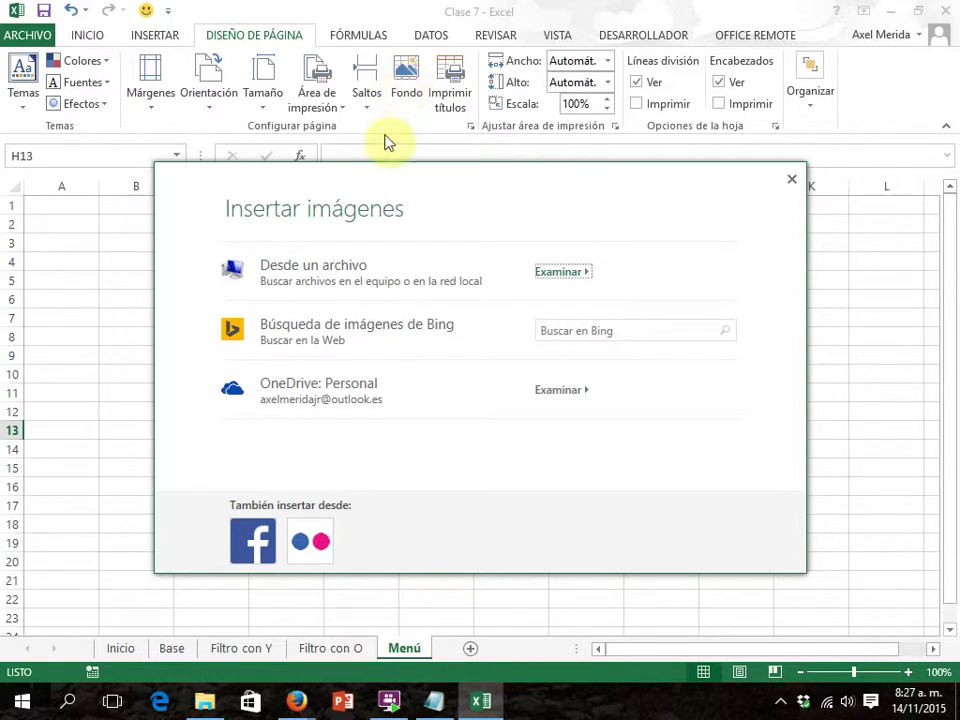
click(558, 273)
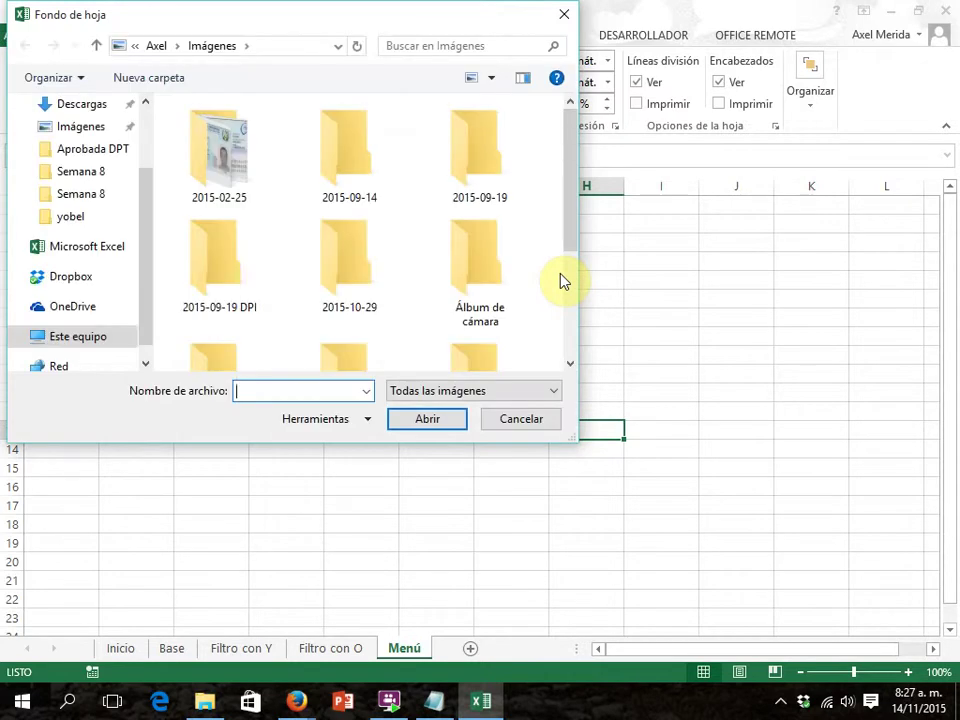
drag(574, 221, 564, 354)
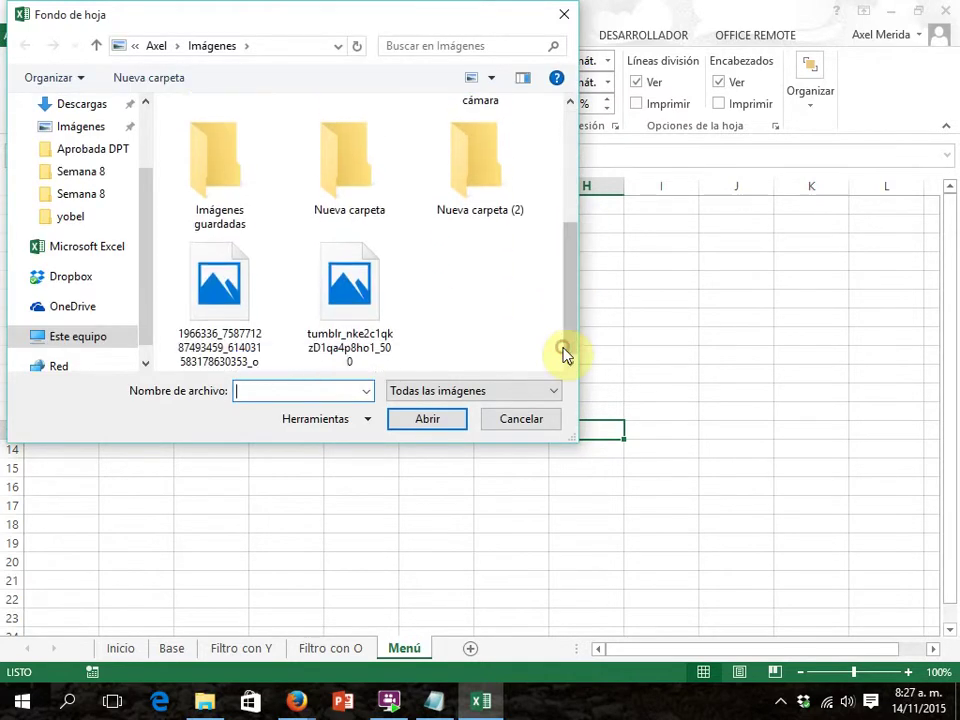
click(210, 298)
click(405, 418)
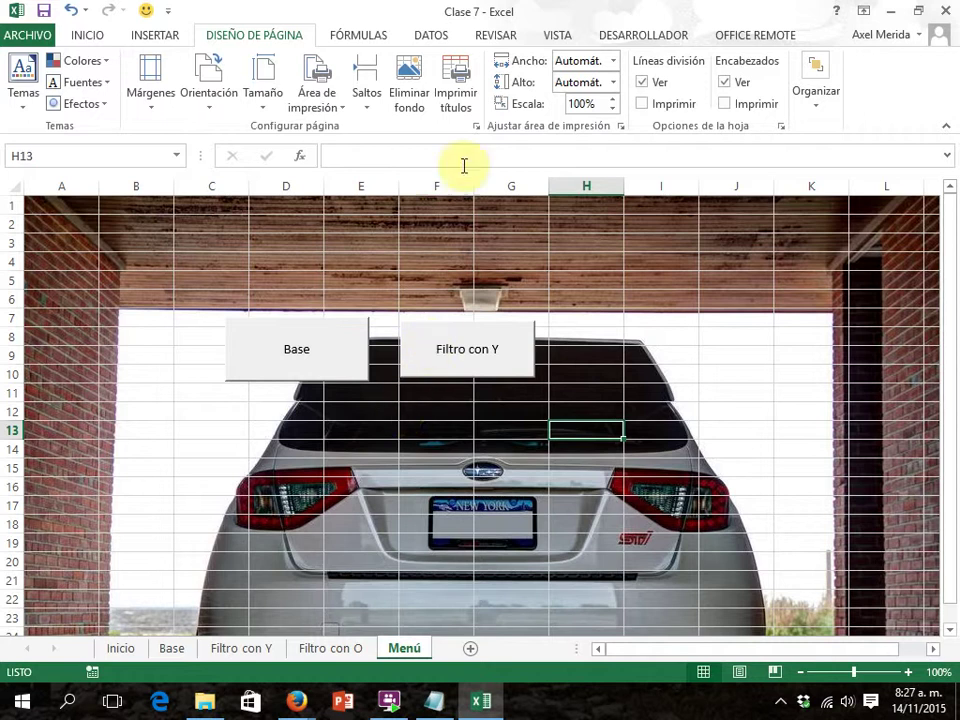
Step: Hide the gridlines on the Menú sheet
click(557, 35)
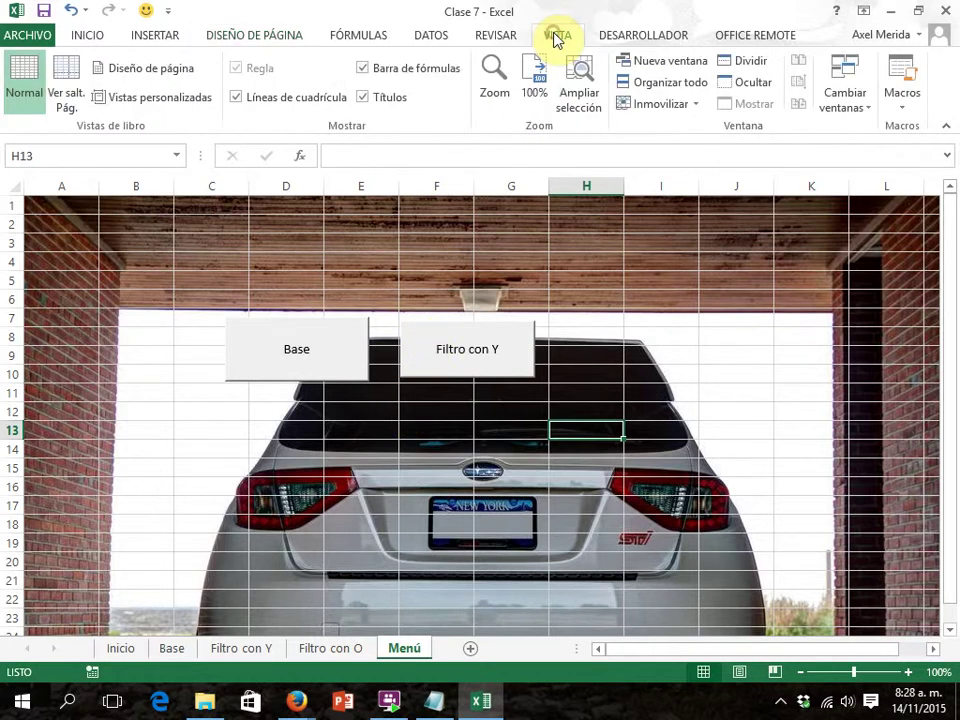
click(240, 97)
click(679, 398)
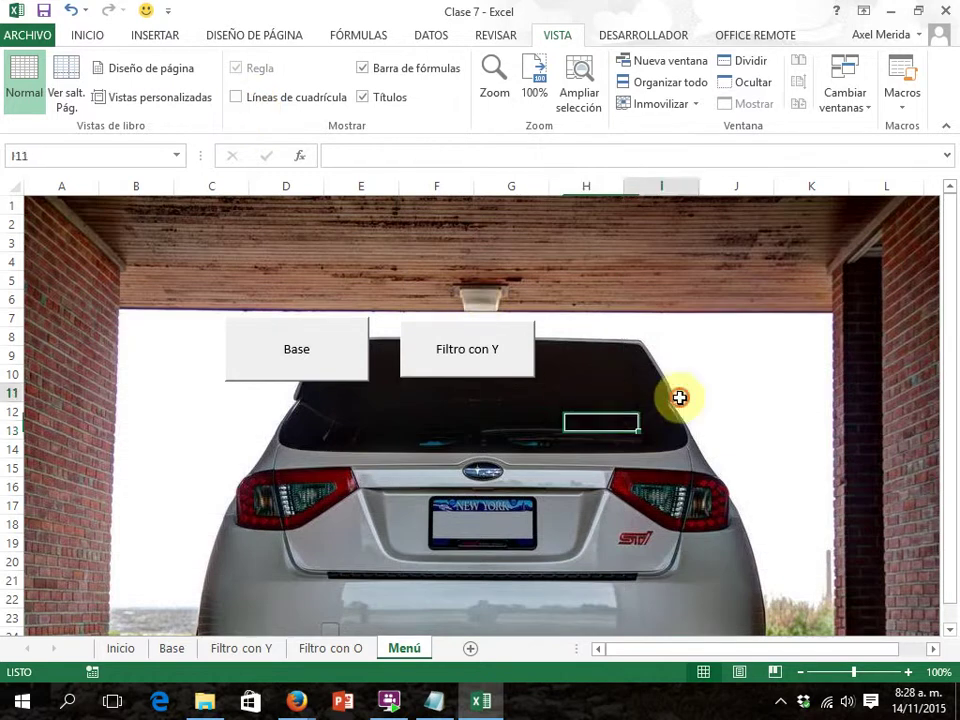
Step: Examine how the background image covers the rows far down the Menú sheet, and return to row 1
click(606, 523)
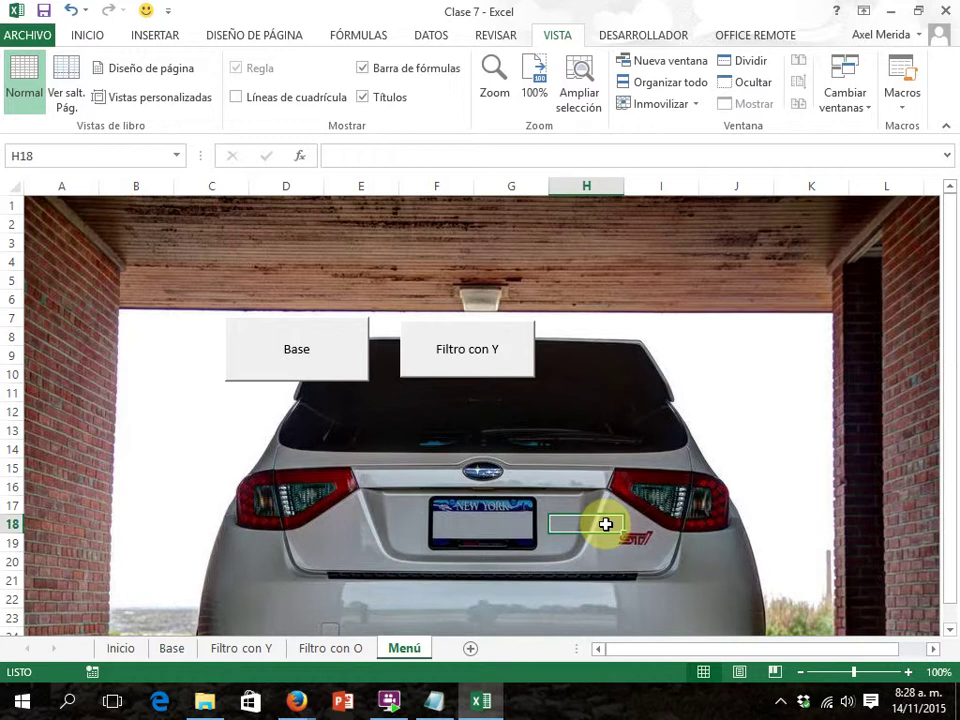
key(Right)
key(Down)
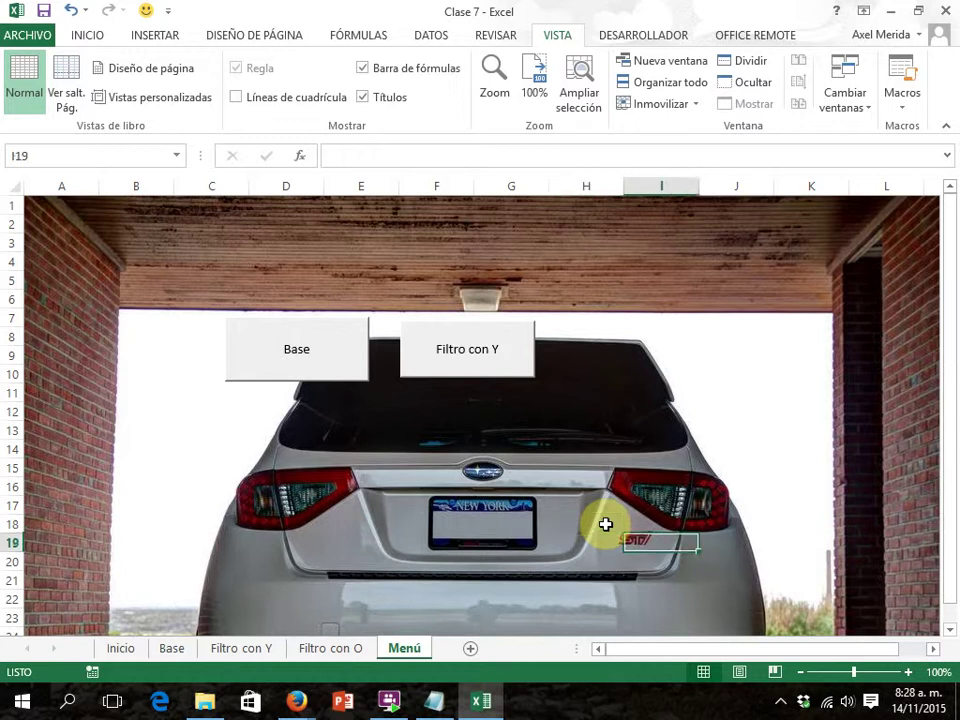
key(Down)
key(Down)
key(Down)
key(Down)
key(Down)
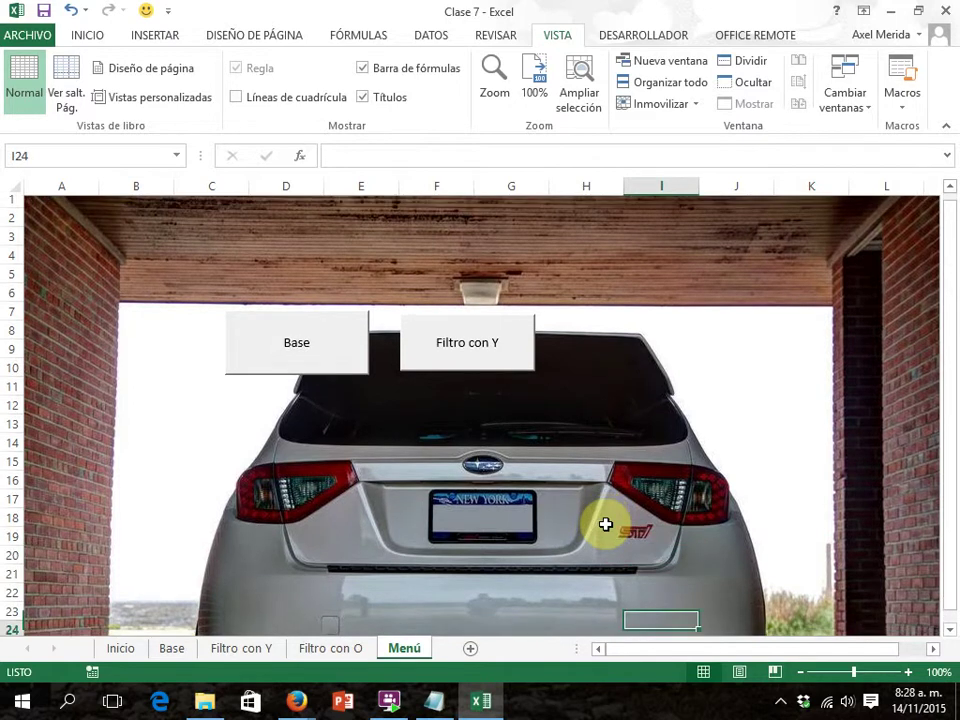
key(Down)
key(Down)
key(Down)
key(Down)
key(Down)
key(Down)
key(Down)
key(Down)
key(Down)
key(Down)
key(Down)
key(Down)
key(Down)
key(Down)
key(Down)
key(Down)
key(Down)
key(Down)
key(Down)
key(Down)
key(Down)
key(Down)
key(Down)
key(Down)
key(Down)
key(Down)
key(Down)
key(Down)
key(Down)
key(Down)
key(Down)
key(Down)
key(Down)
key(Down)
key(Down)
key(Down)
key(Down)
key(Down)
key(Down)
key(Down)
key(Up)
key(Up)
key(Up)
key(Up)
key(Up)
key(Up)
key(Up)
key(Up)
key(Up)
key(Up)
key(Up)
key(Up)
key(Up)
key(Up)
key(Up)
key(Up)
key(Up)
key(Up)
key(Up)
key(Up)
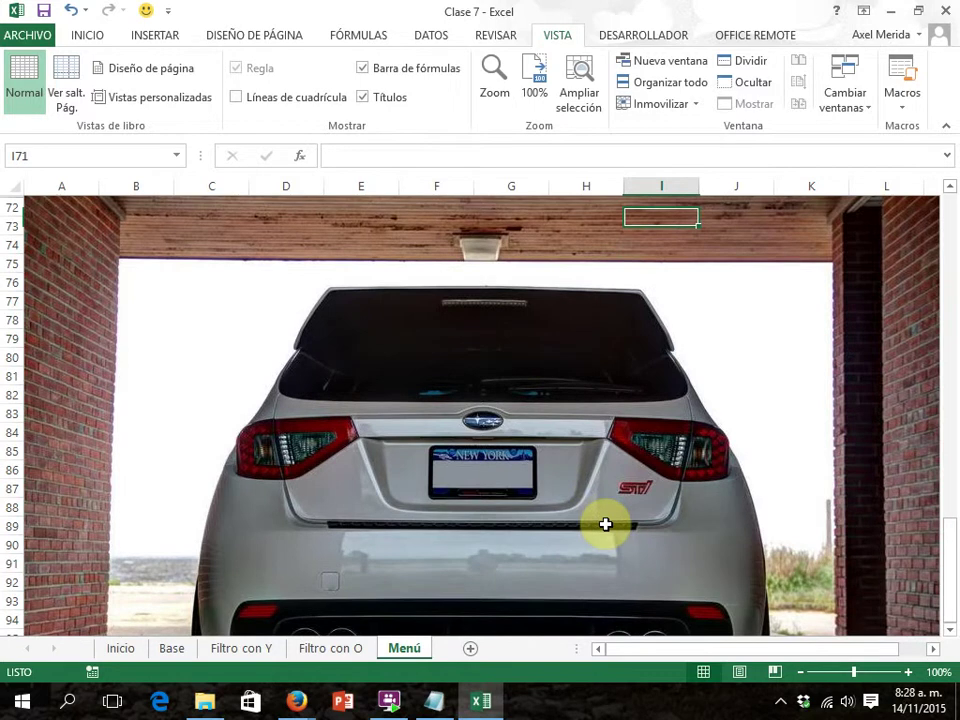
key(Up)
key(Up)
key(Up)
key(Up)
key(Up)
key(Up)
key(Up)
key(Up)
key(Up)
key(Up)
key(Up)
key(Up)
key(Up)
key(Up)
key(Up)
key(Up)
key(Up)
key(Up)
key(Up)
key(Up)
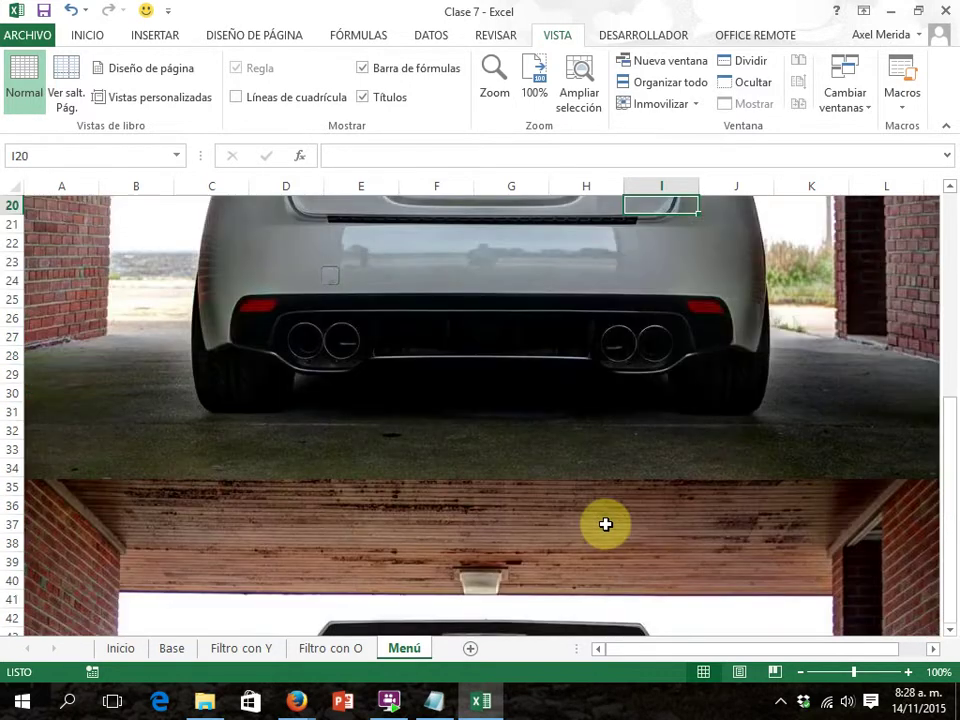
key(Up)
key(Up)
key(Up)
key(Up)
key(Up)
key(Up)
key(Up)
key(Up)
key(Up)
key(Up)
key(Up)
key(Up)
key(Up)
key(Up)
key(Up)
key(Up)
key(Up)
key(Up)
key(Up)
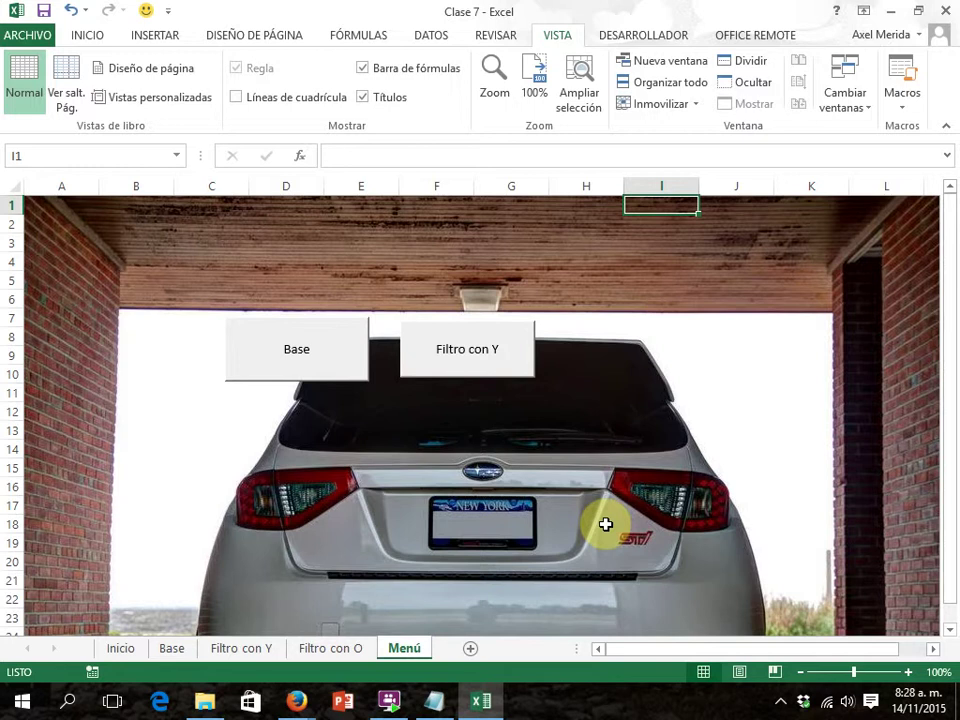
click(782, 700)
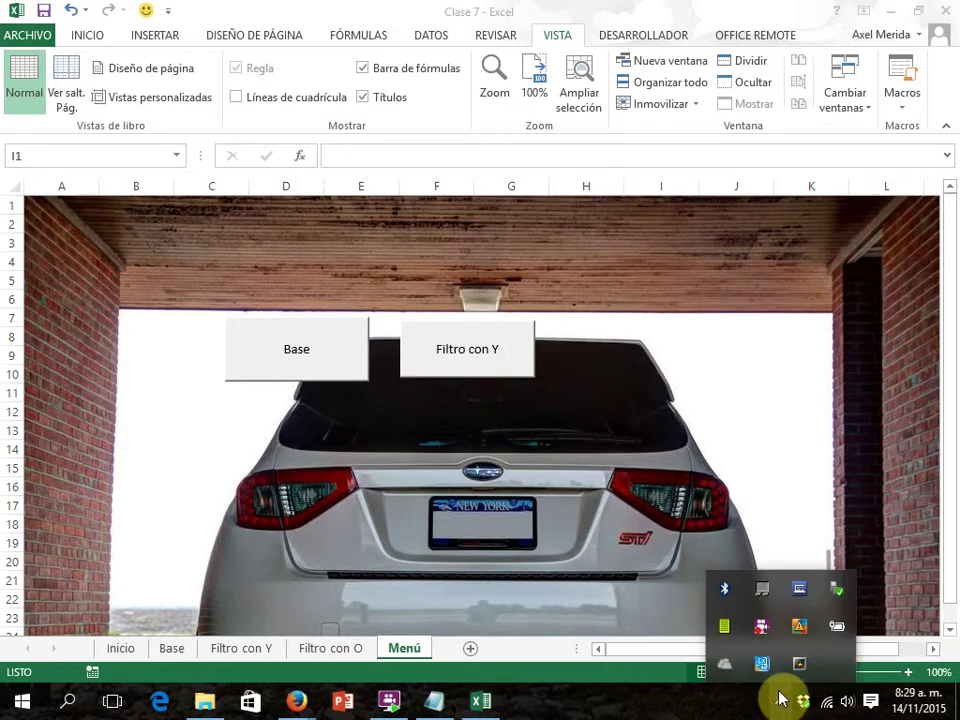
right_click(760, 637)
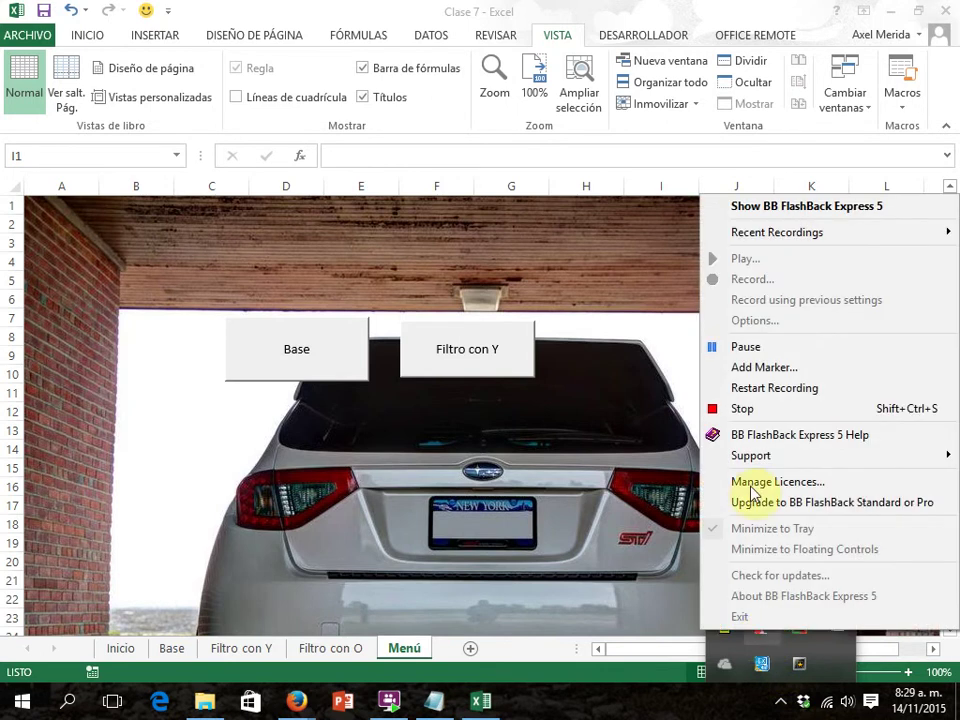